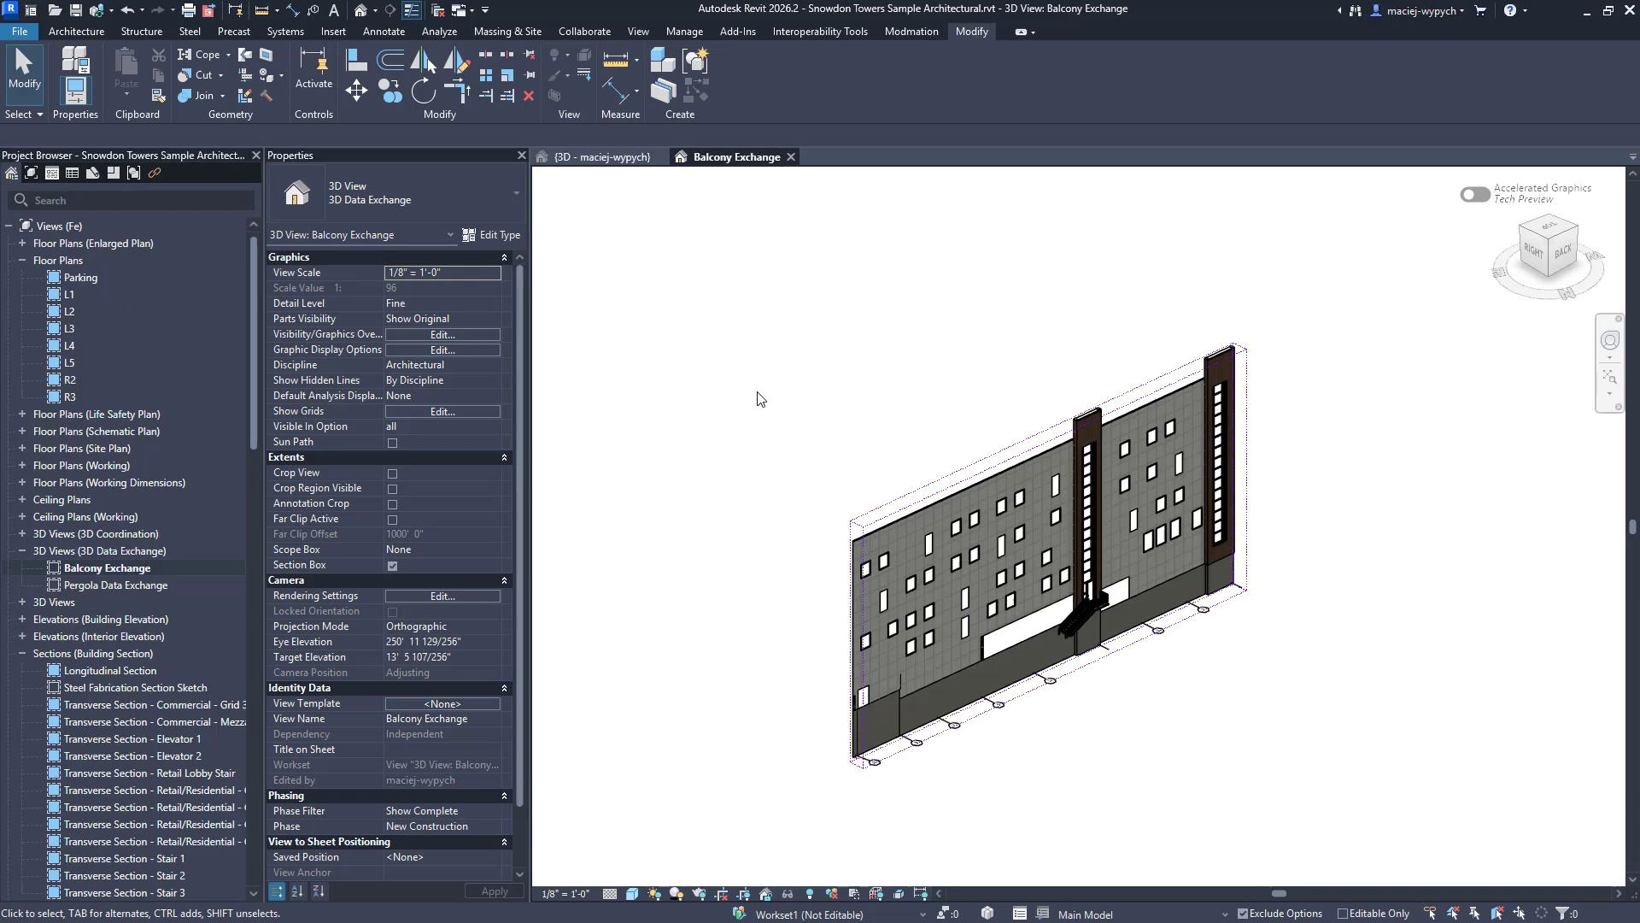
# Create the Balcony Exchange (Current View) data exchange in T_SteelStructures, excluding Revit link elements.
pyautogui.click(603, 31)
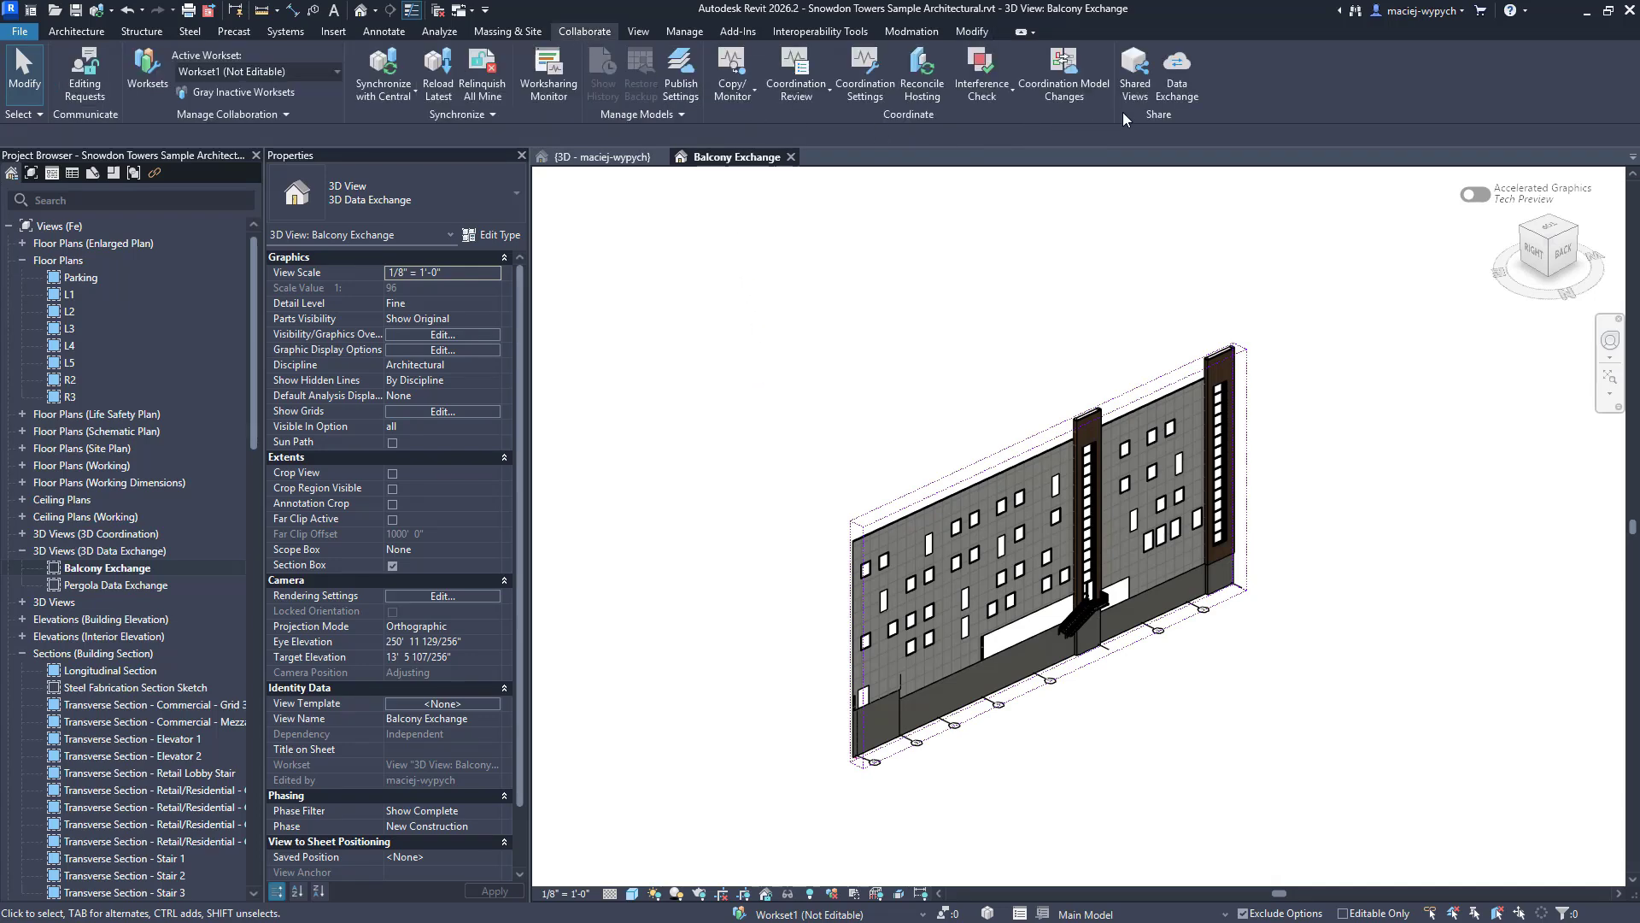
pyautogui.click(1177, 73)
pyautogui.moveTo(438, 194); pyautogui.dragTo(756, 203)
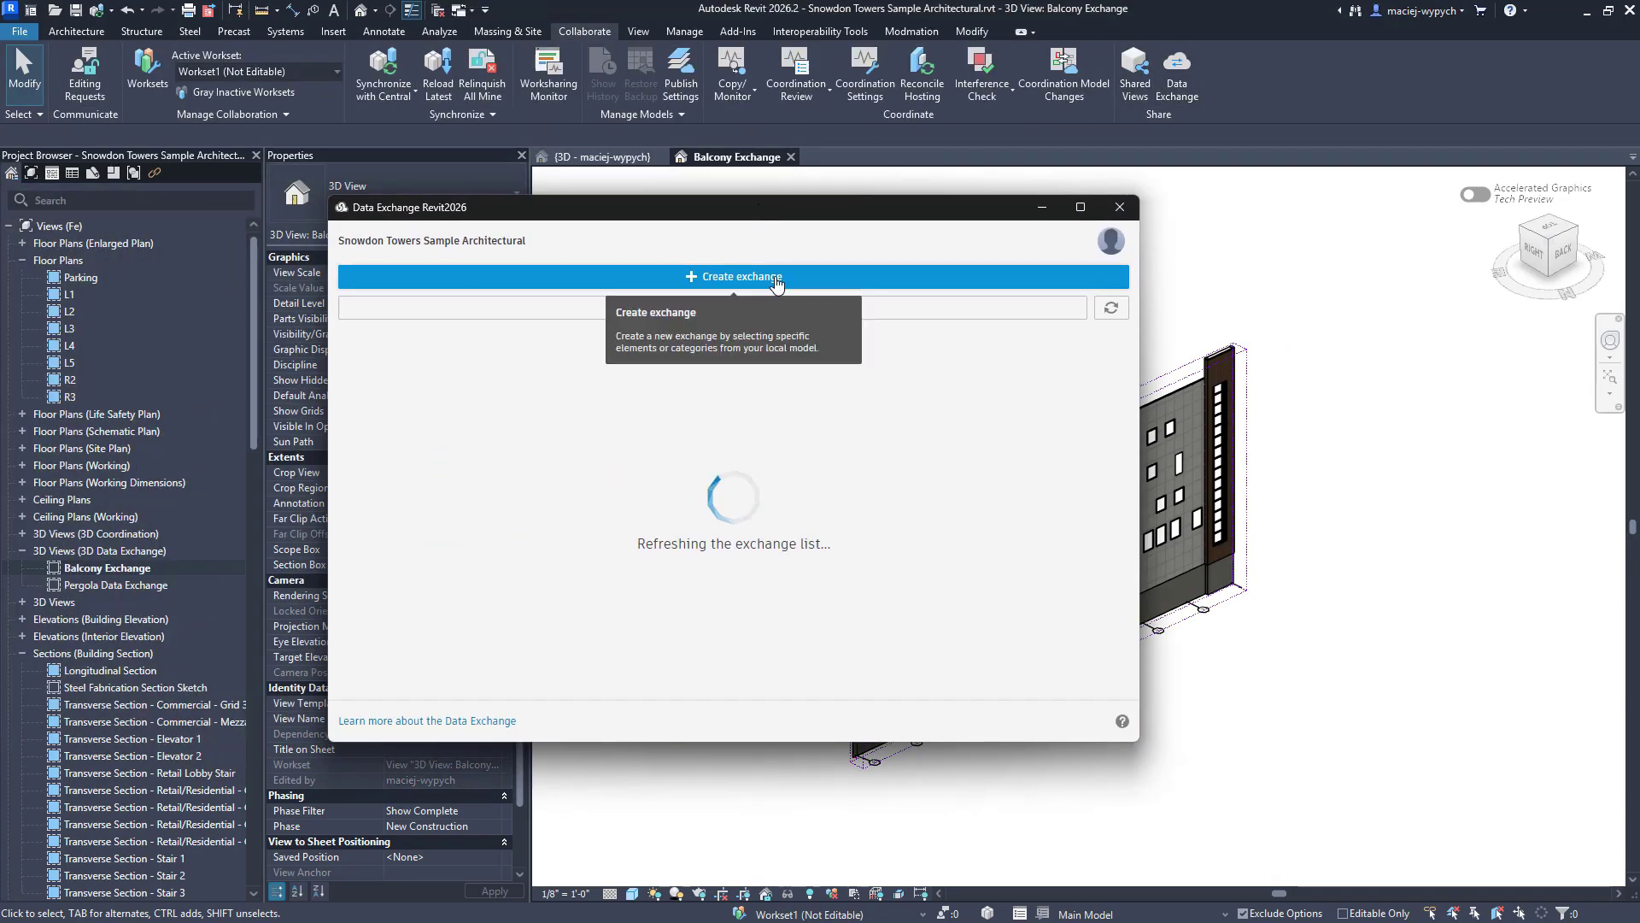
pyautogui.click(777, 278)
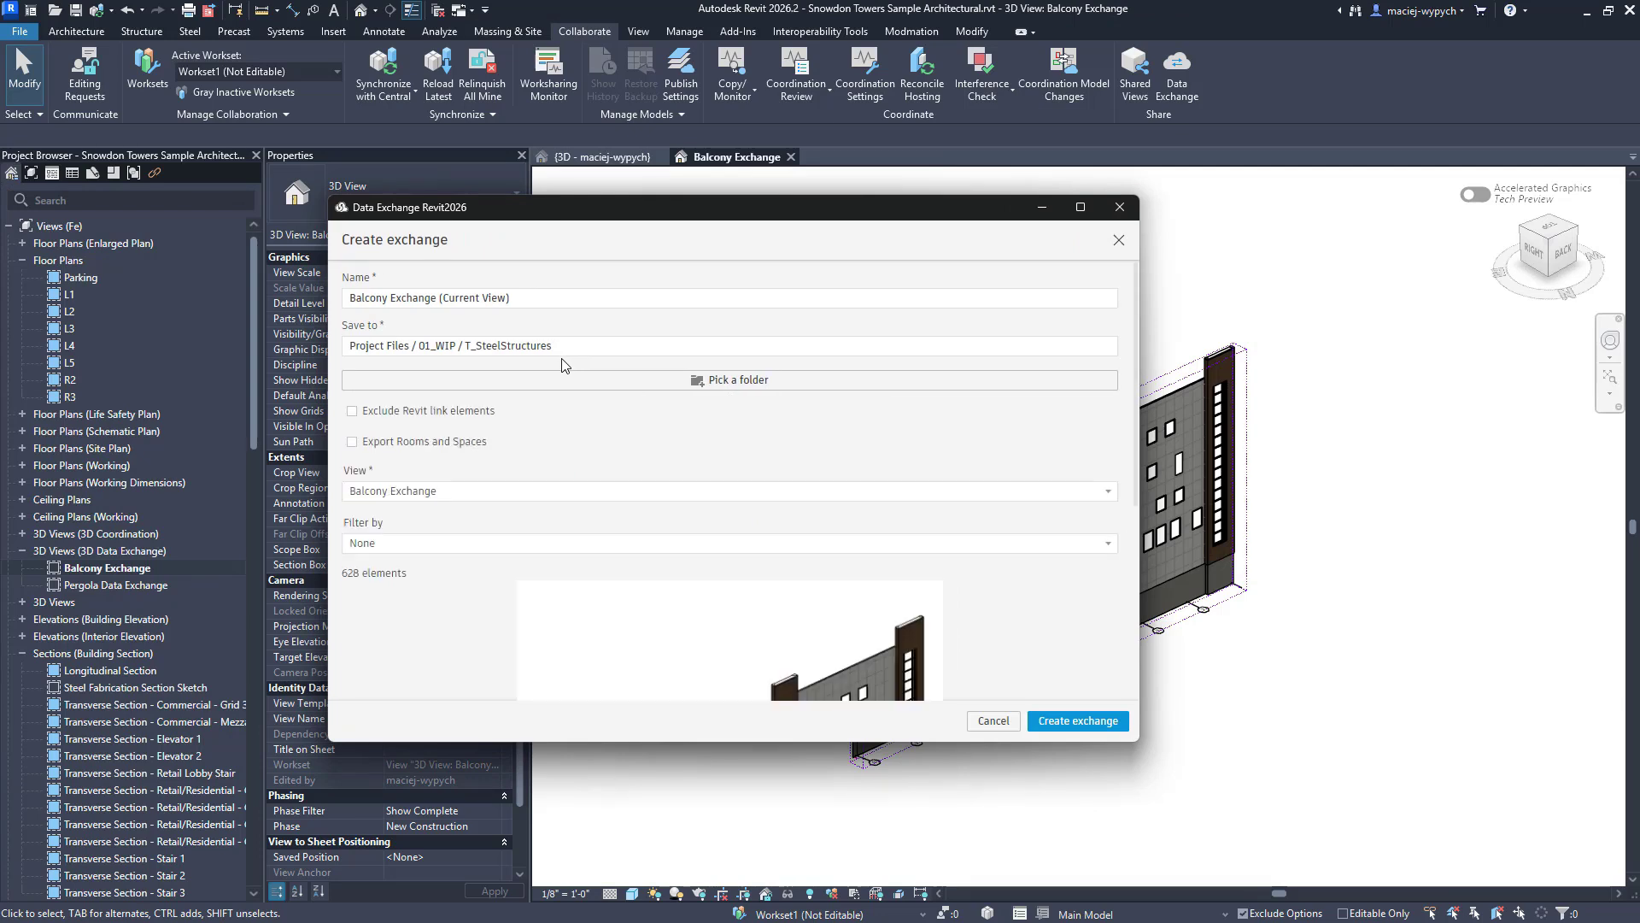
pyautogui.click(424, 413)
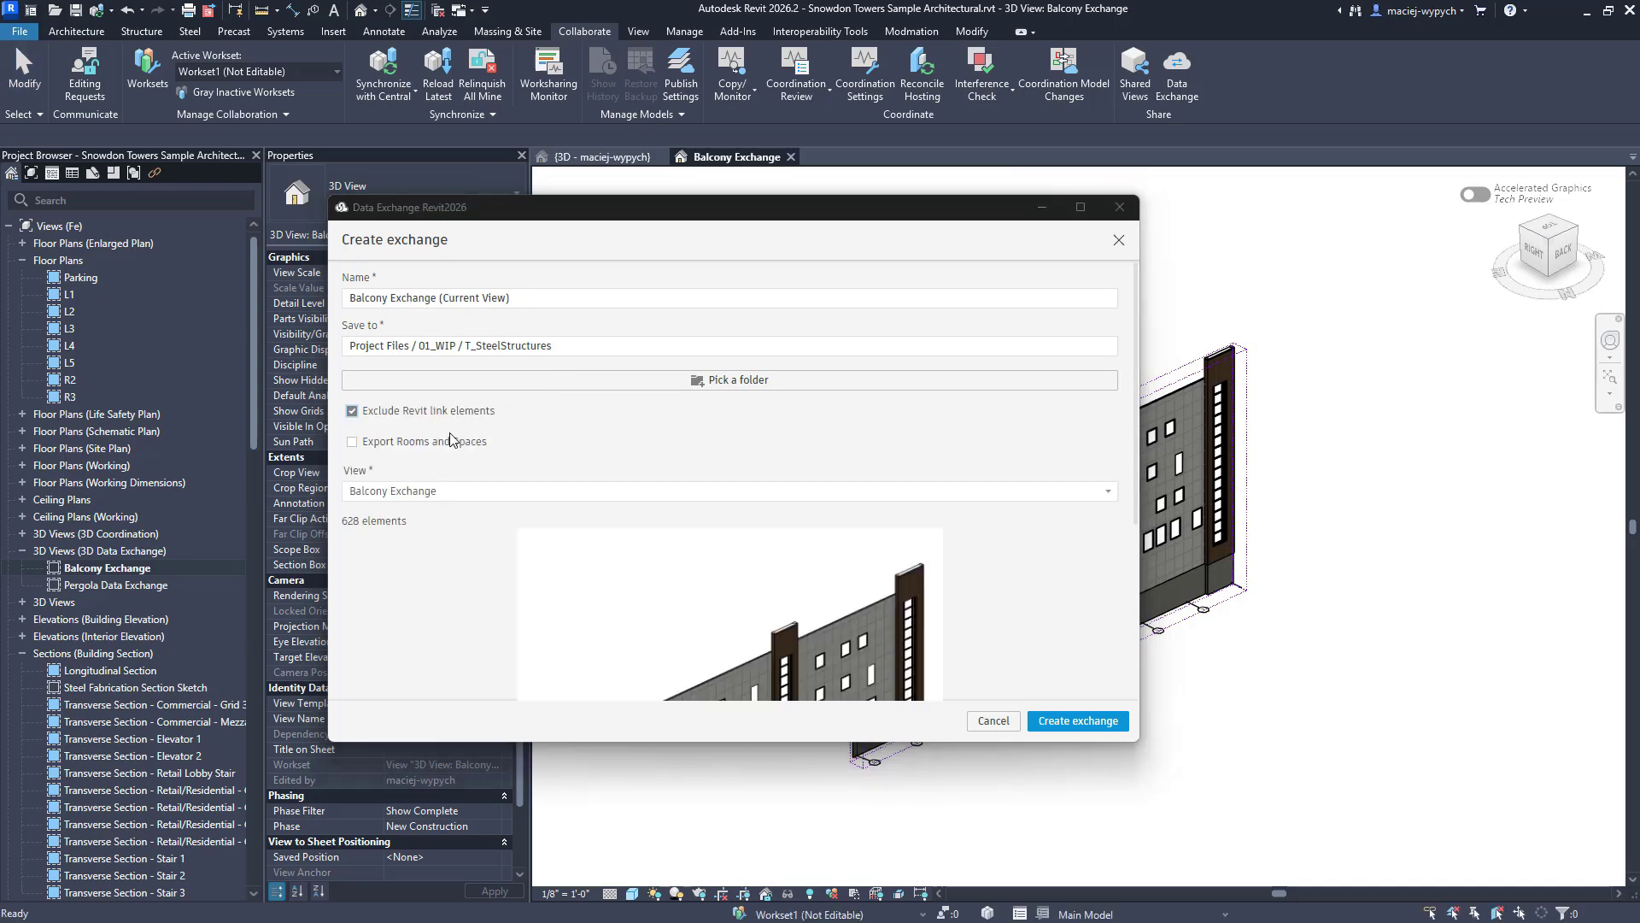
pyautogui.scroll(-5, 454, 477)
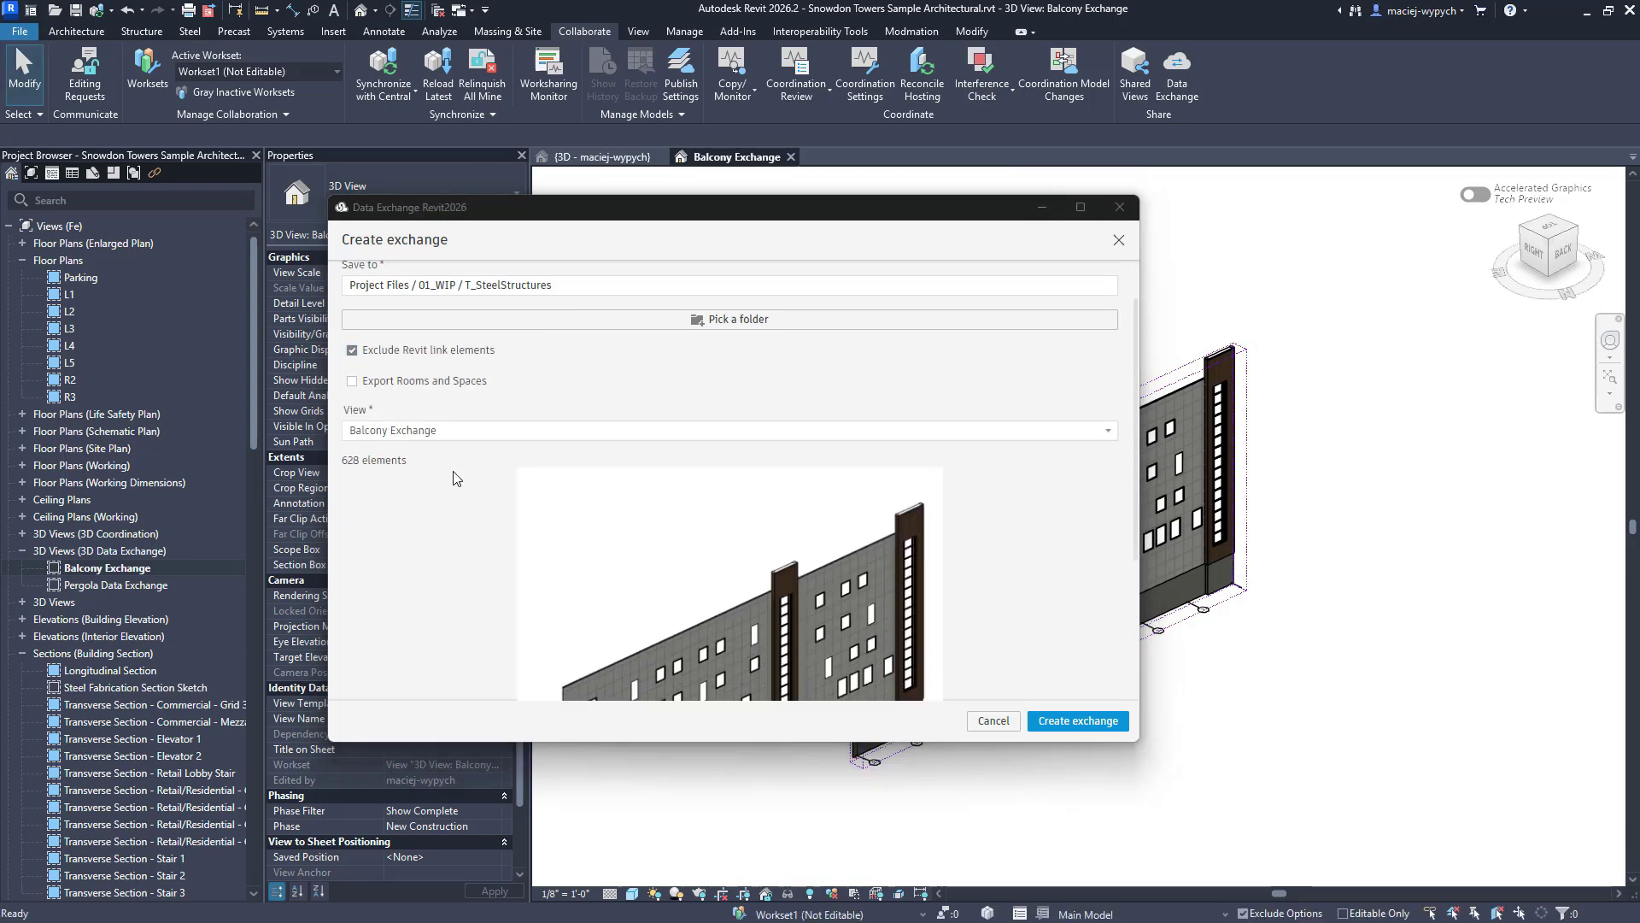
pyautogui.scroll(2, 535, 525)
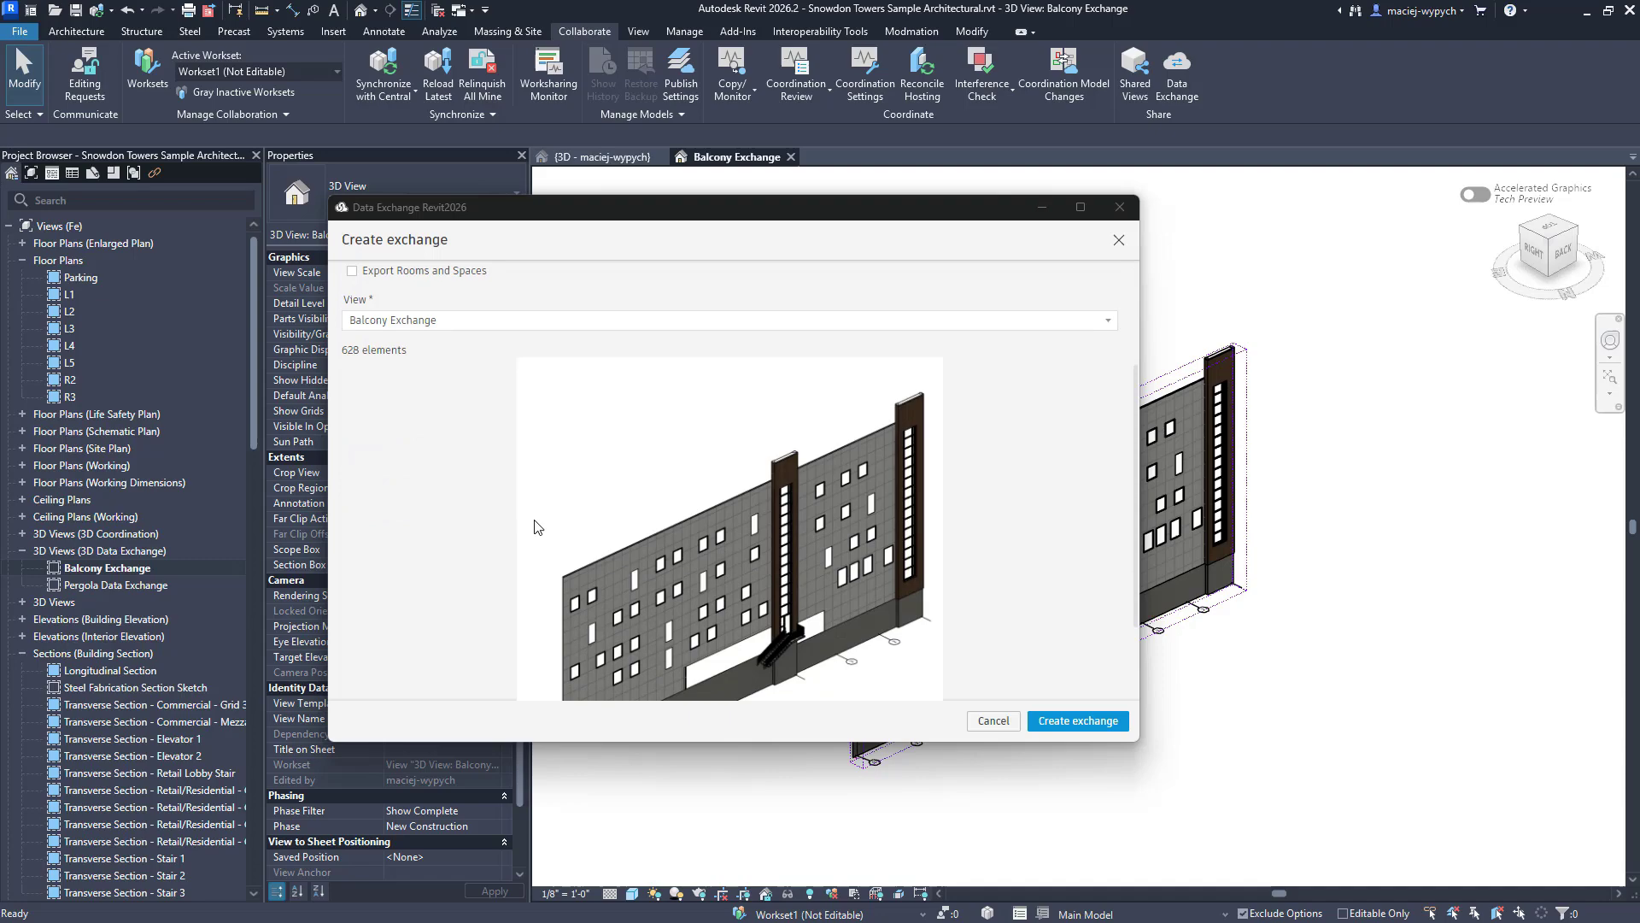
pyautogui.click(1084, 728)
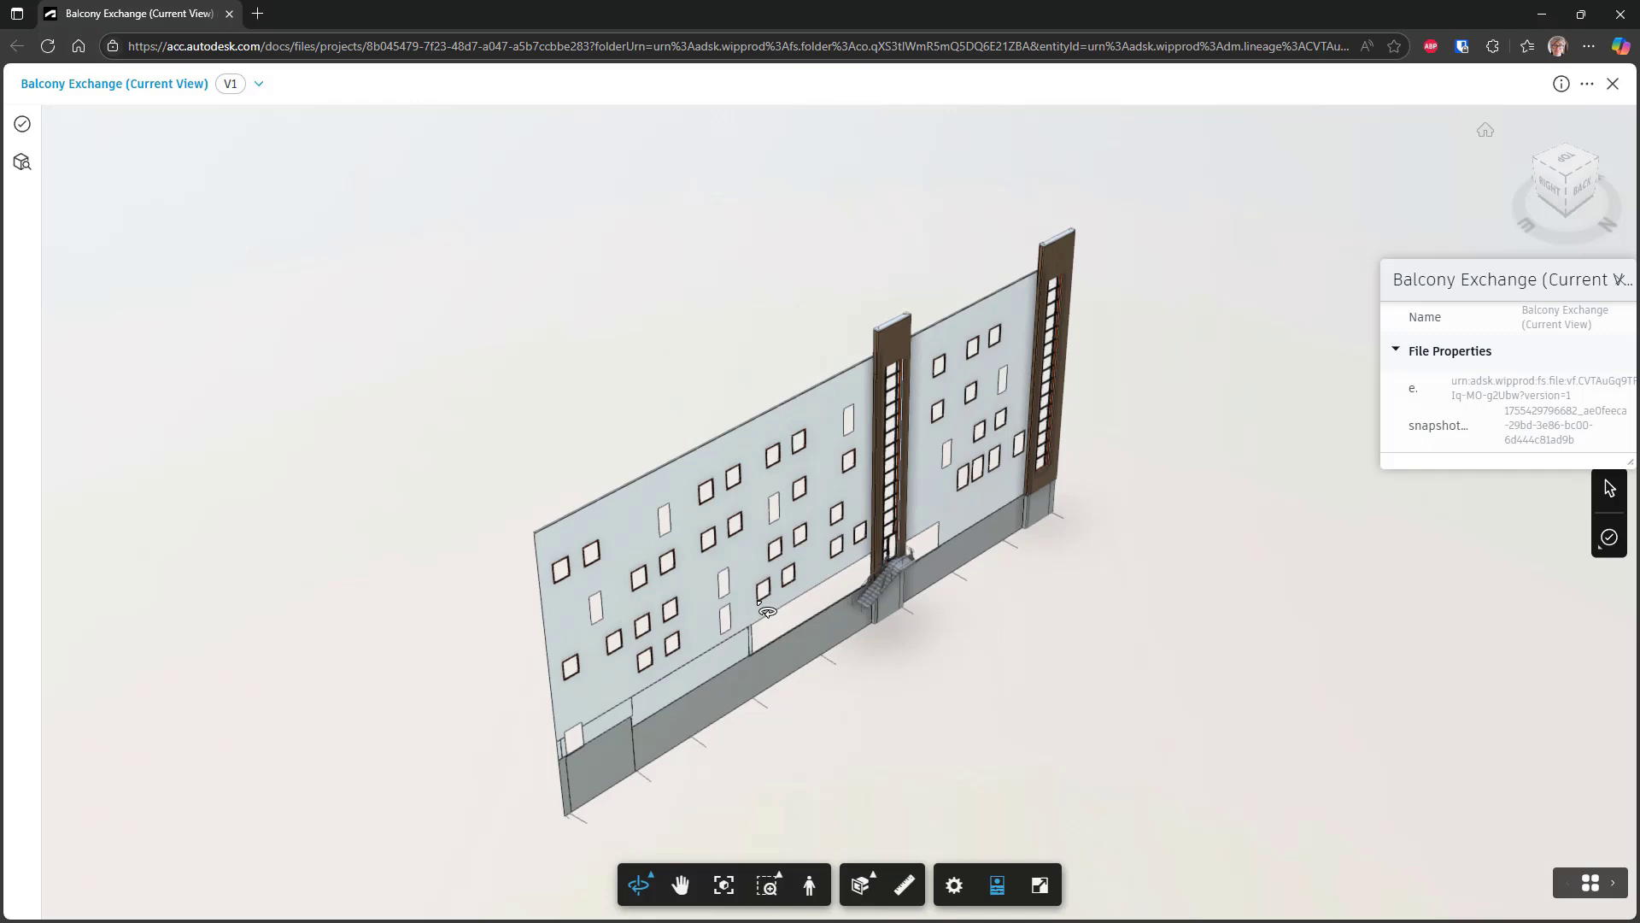
# Orbit the published Balcony Exchange model to a near-front view in the web viewer.
pyautogui.moveTo(769, 610); pyautogui.dragTo(586, 568)
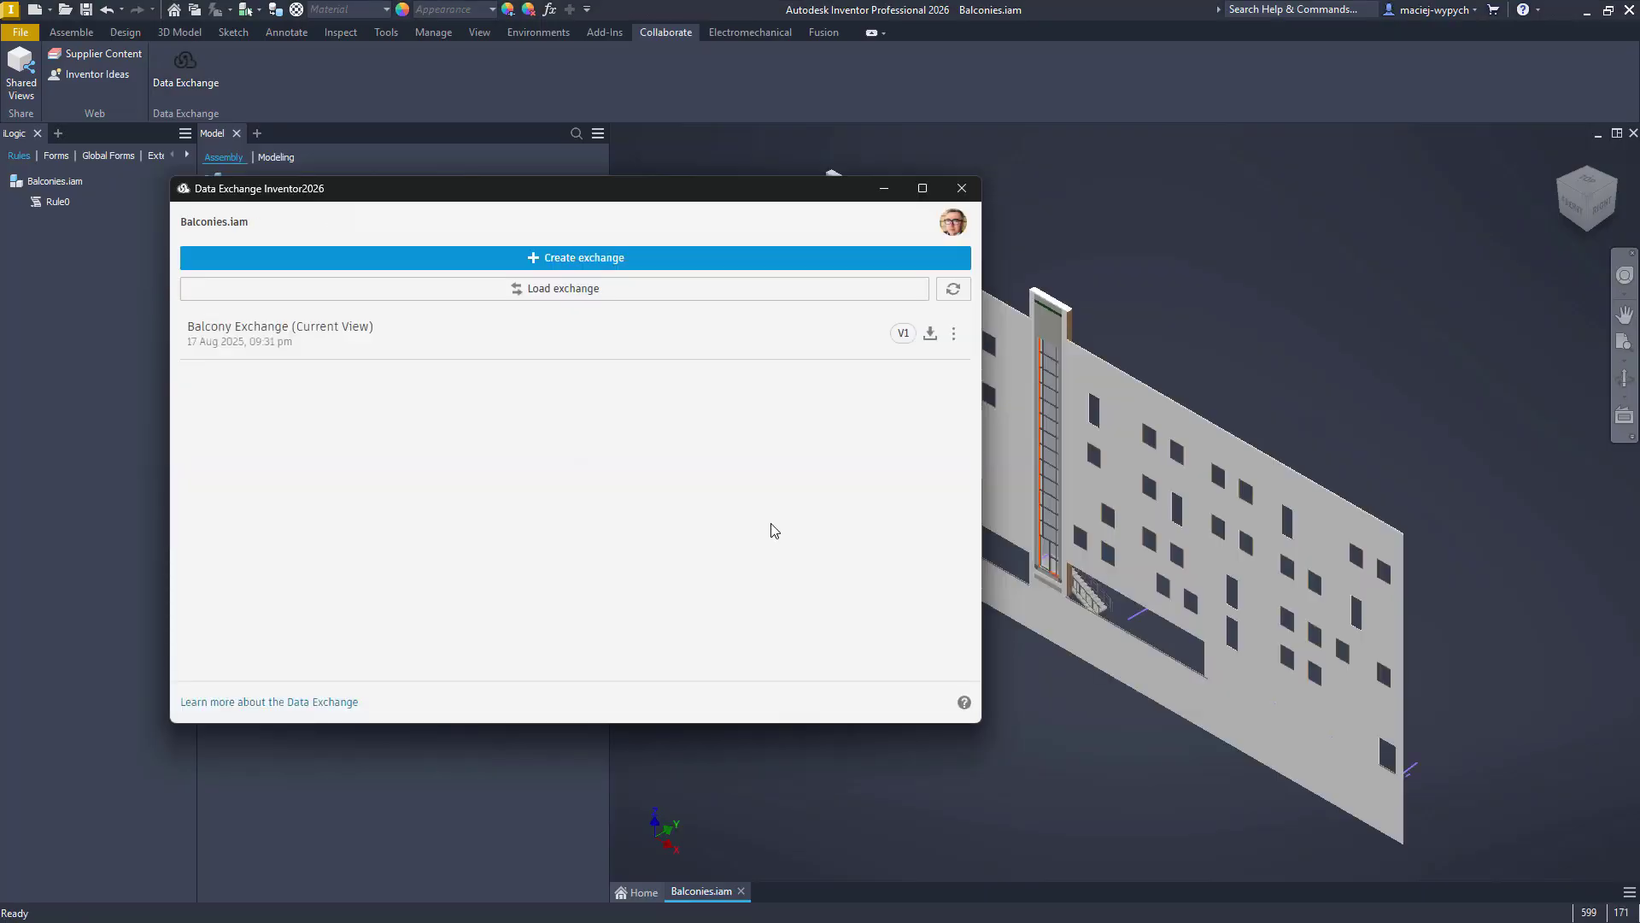
# Close the exchange window and place the first balcony assemblies under the facade windows.
pyautogui.click(961, 188)
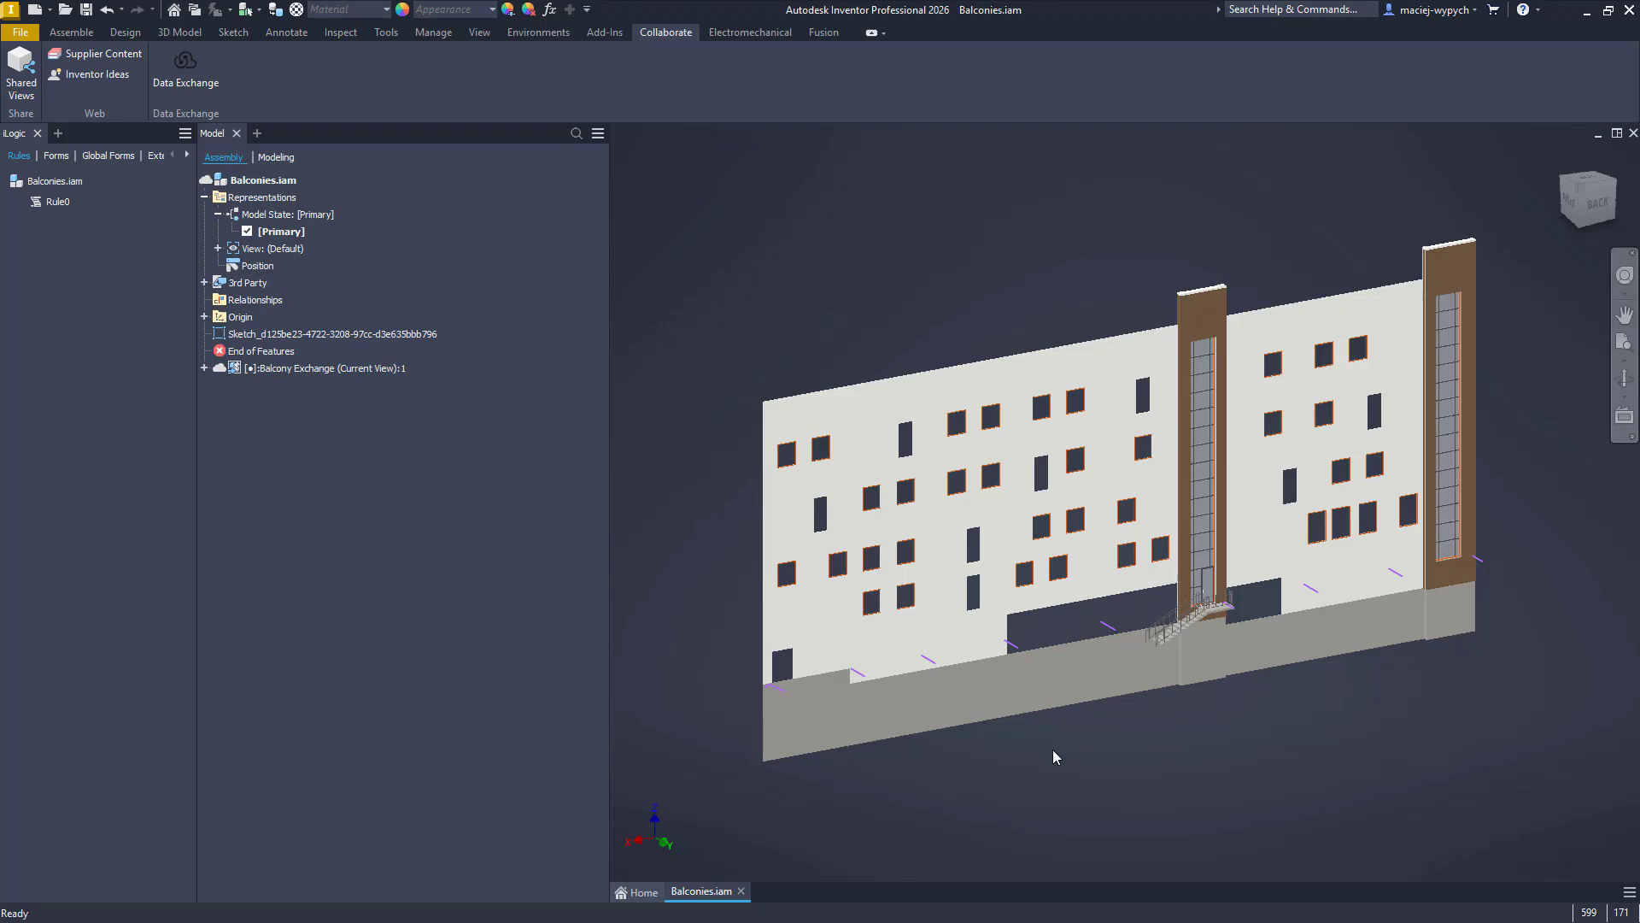
pyautogui.click(71, 32)
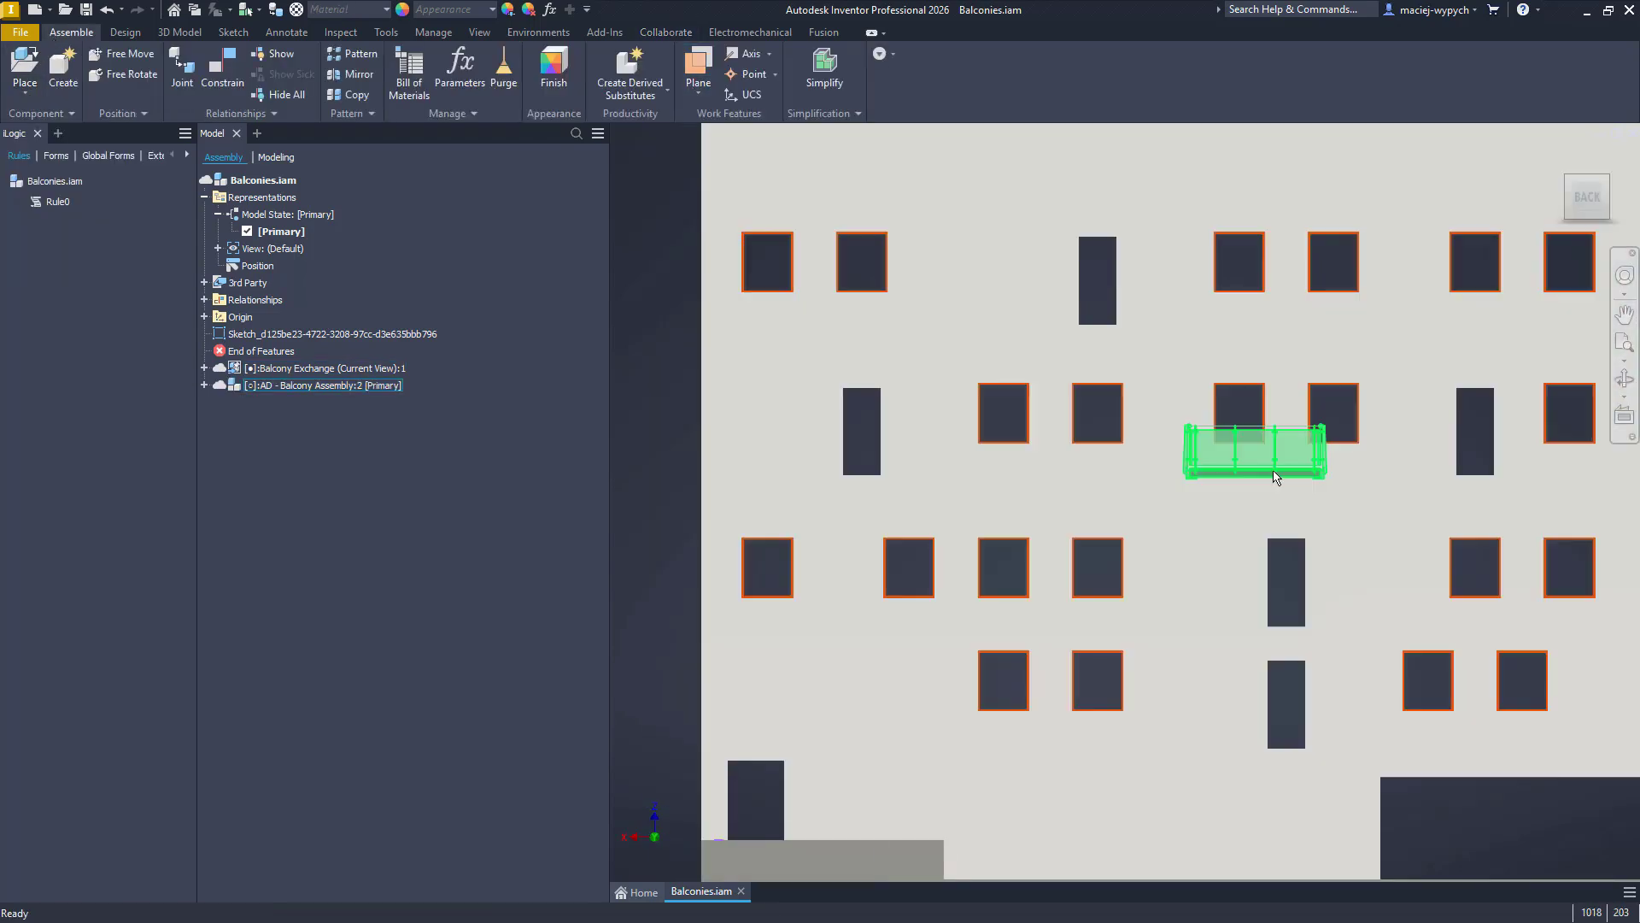
pyautogui.moveTo(1260, 478); pyautogui.dragTo(916, 480)
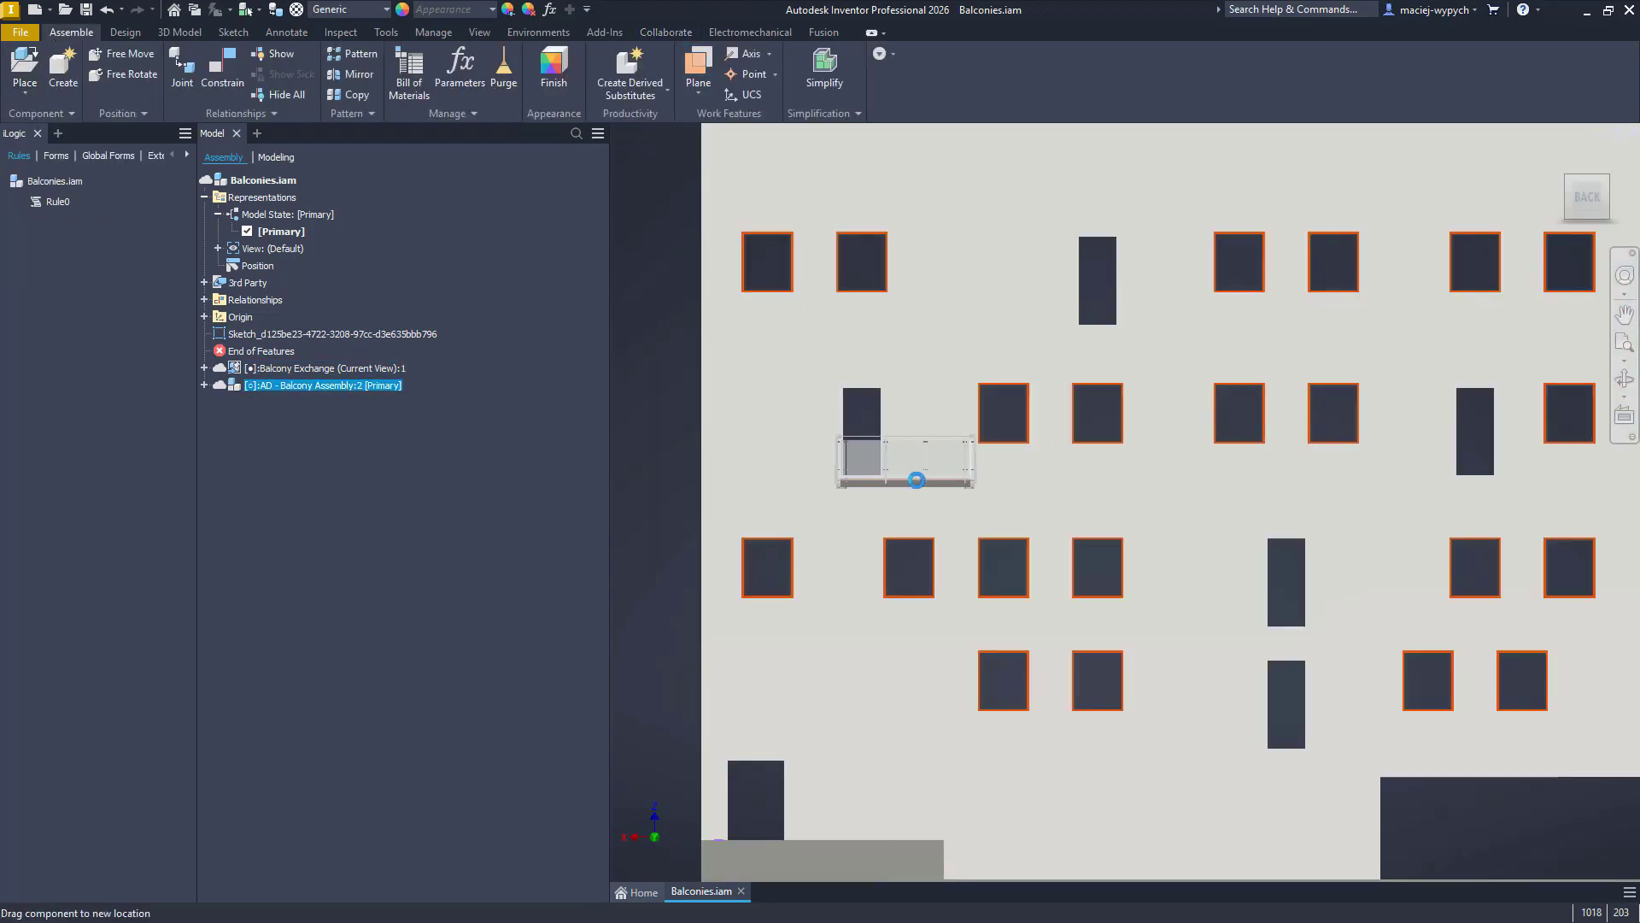
pyautogui.click(916, 481)
pyautogui.click(1301, 632)
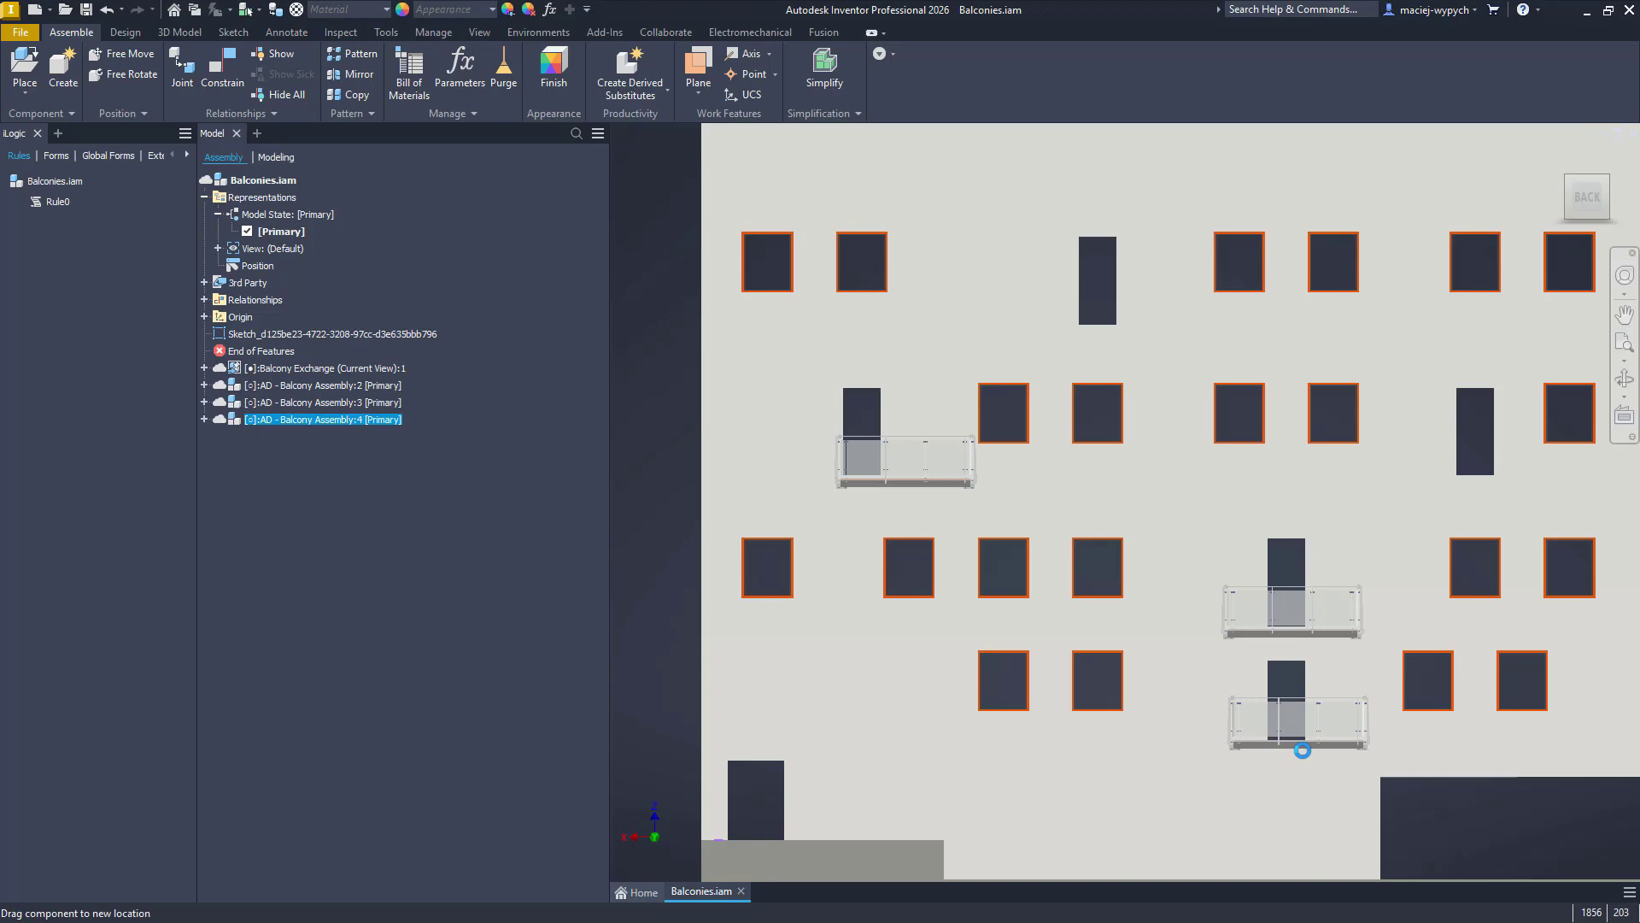
pyautogui.click(1288, 748)
pyautogui.scroll(-5, 1256, 734)
pyautogui.scroll(3, 989, 752)
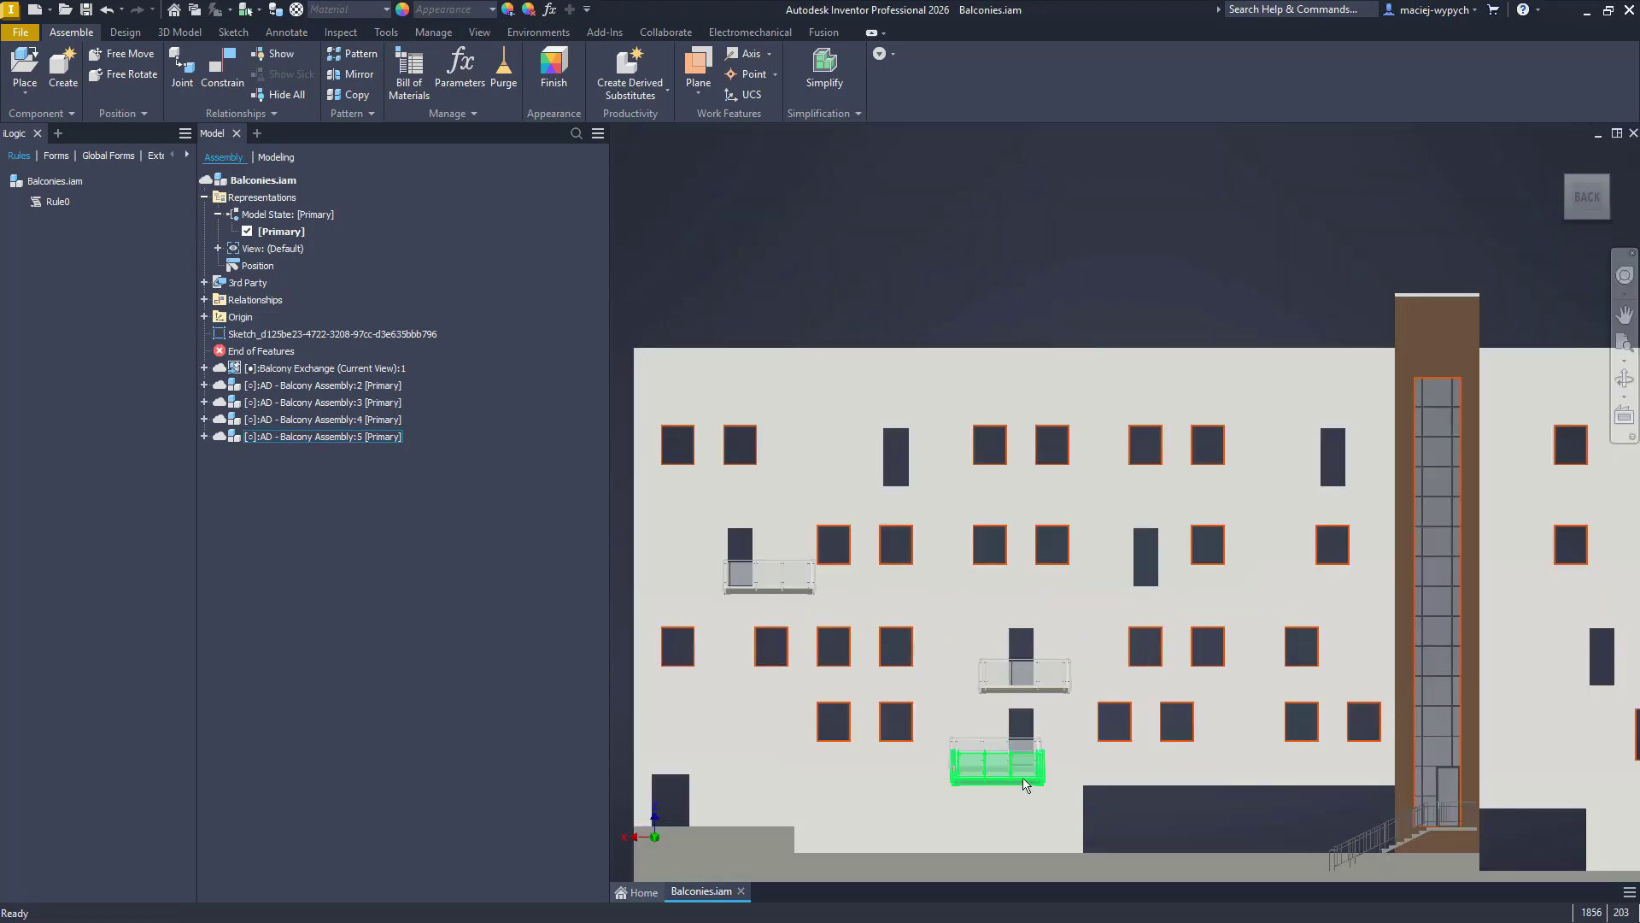
# Place the remaining balconies under lower, middle, top-floor and right-tower windows, then return home.
pyautogui.click(1026, 784)
pyautogui.click(1167, 592)
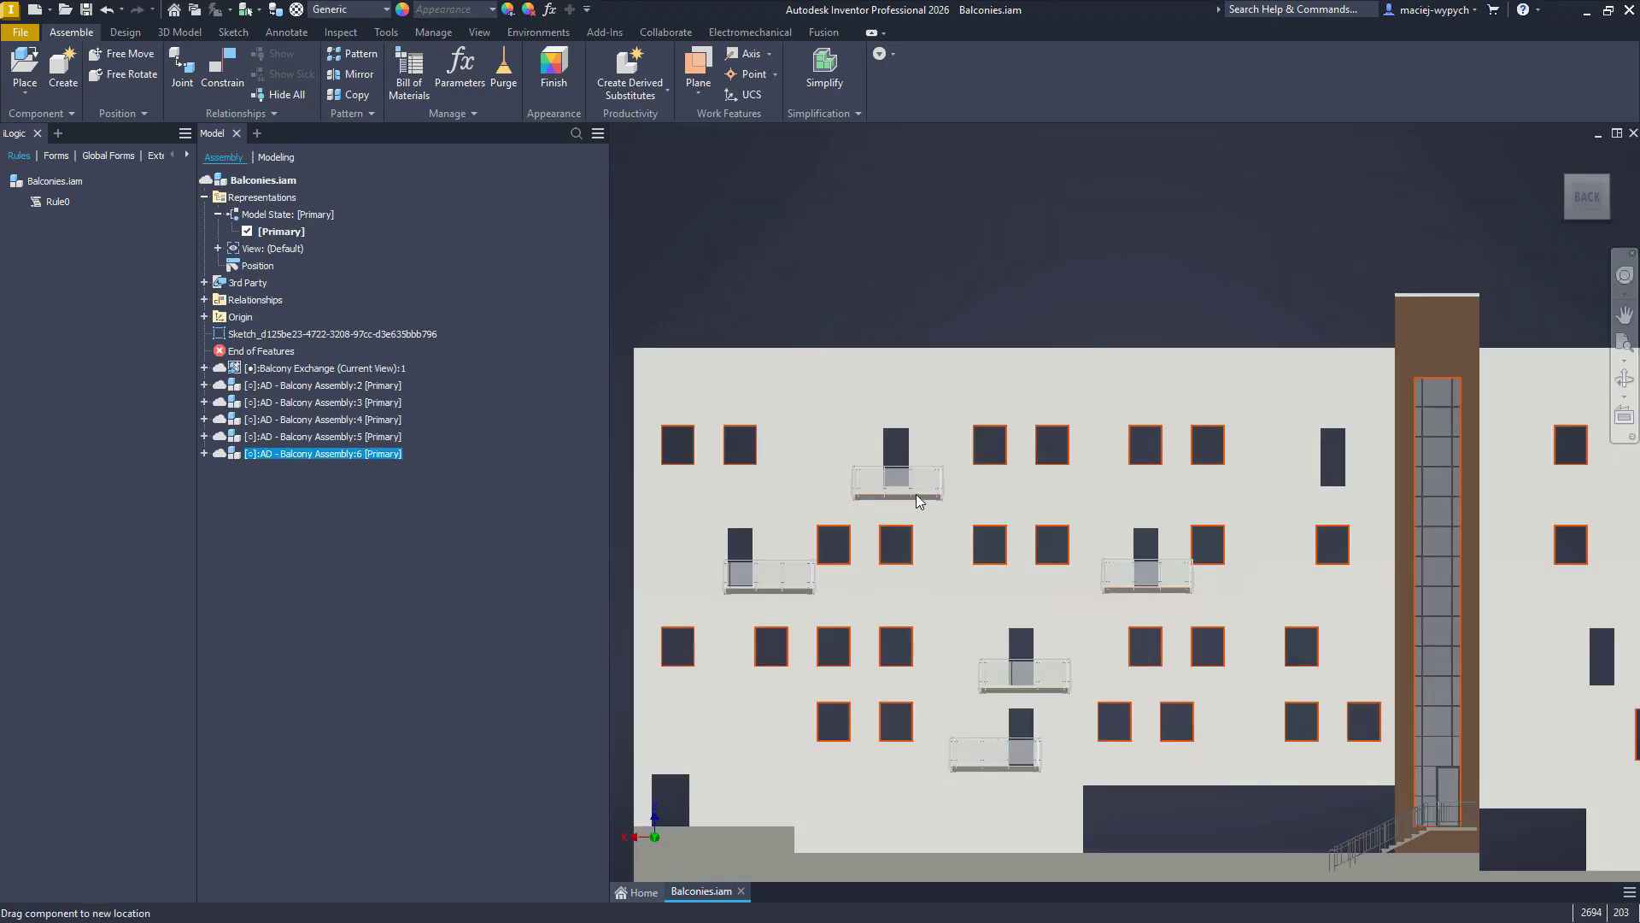
pyautogui.click(914, 489)
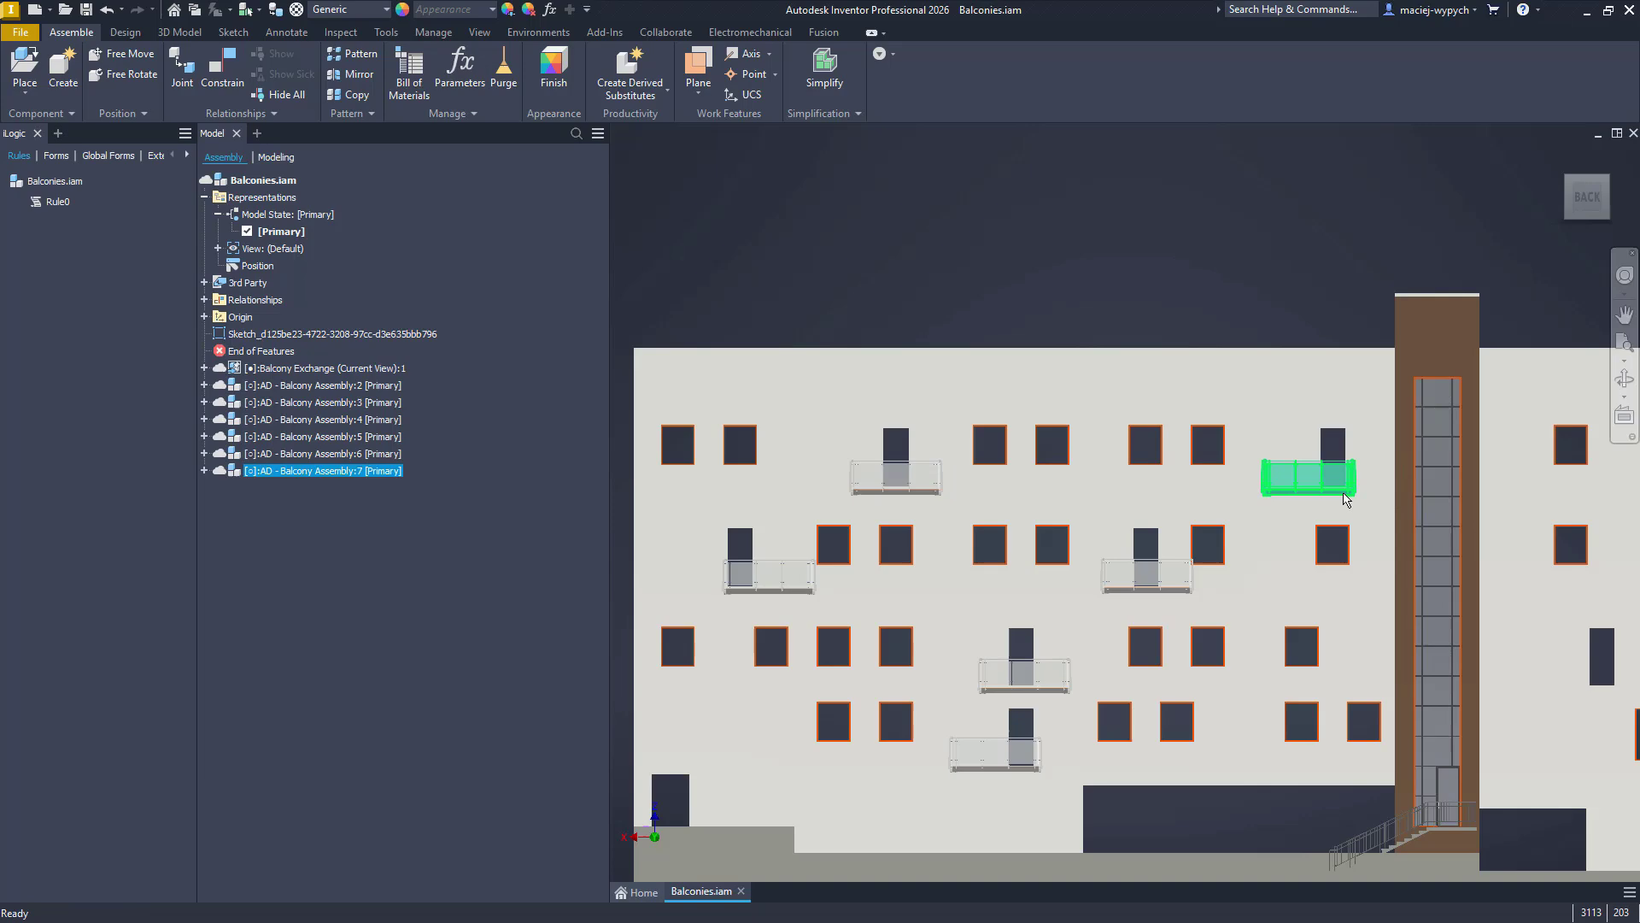
pyautogui.moveTo(1344, 499); pyautogui.dragTo(896, 560, button='middle')
pyautogui.click(896, 559)
pyautogui.click(1367, 659)
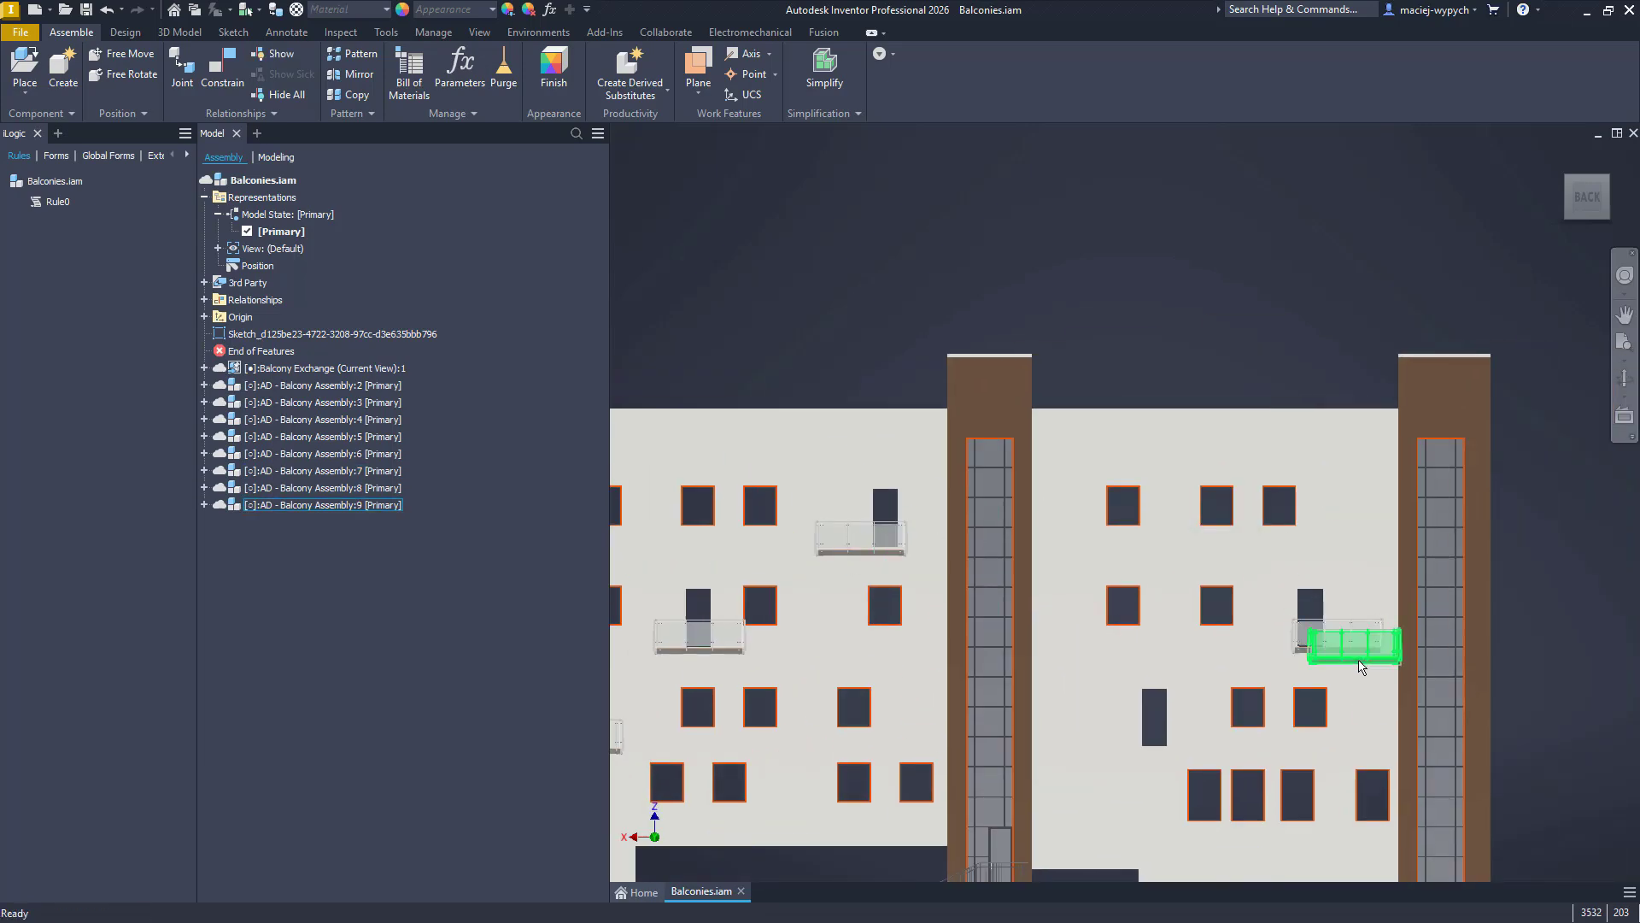
pyautogui.click(1138, 745)
pyautogui.press('Escape')
pyautogui.press('F6')
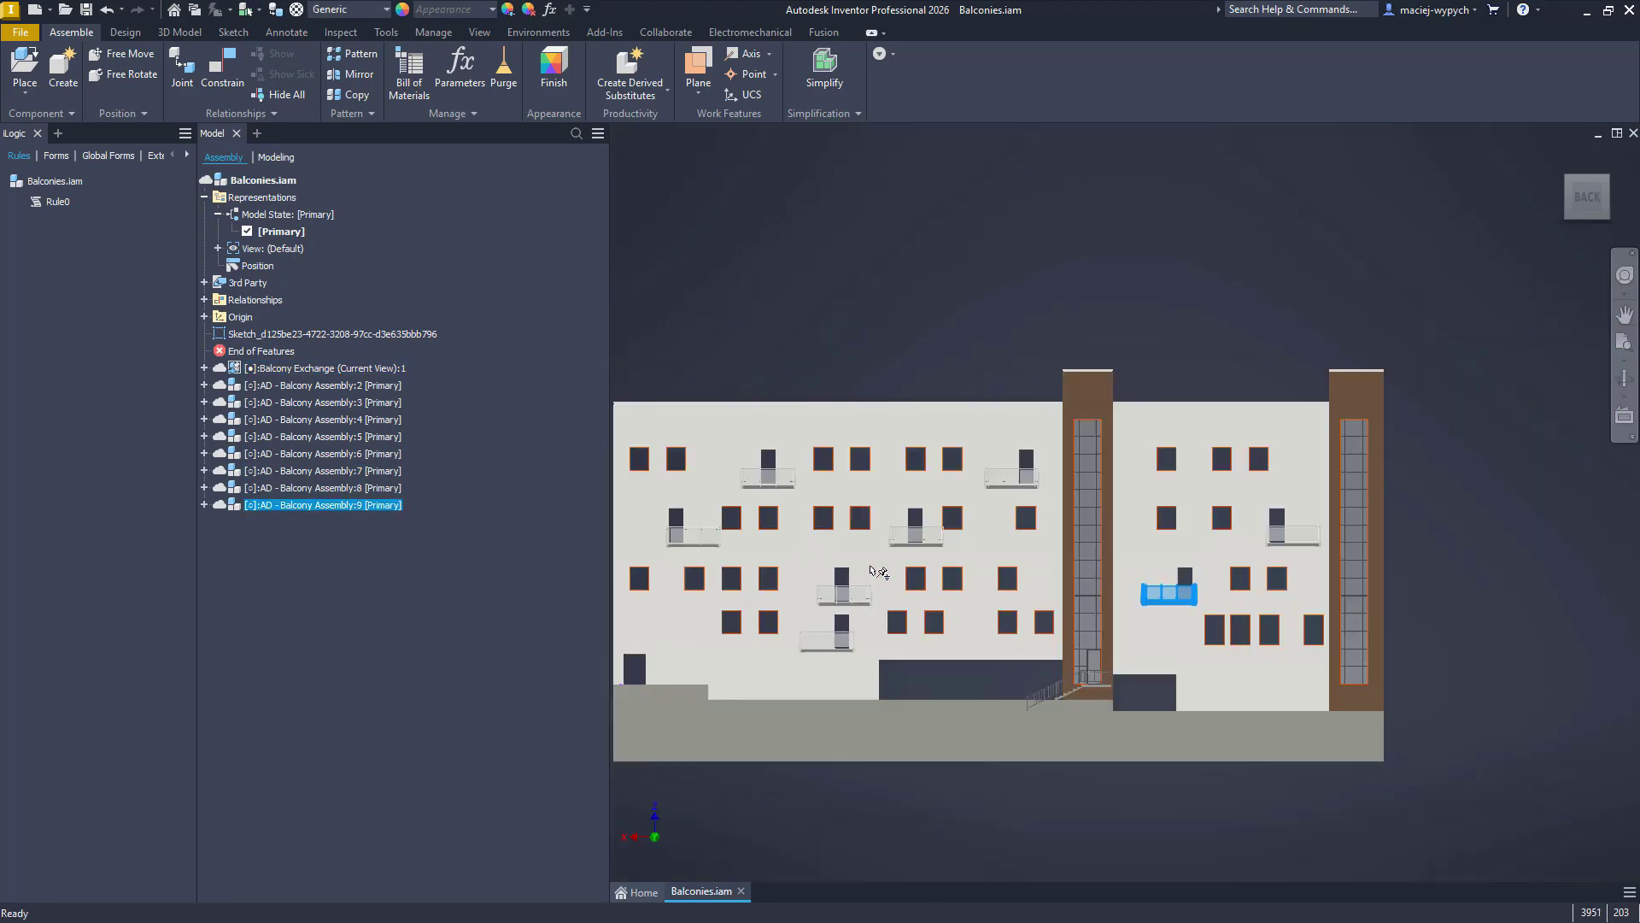
# Create the exchange 'Data Exchange Pre-Fab balconies' with Z-Up model orientation.
pyautogui.click(666, 32)
pyautogui.click(185, 73)
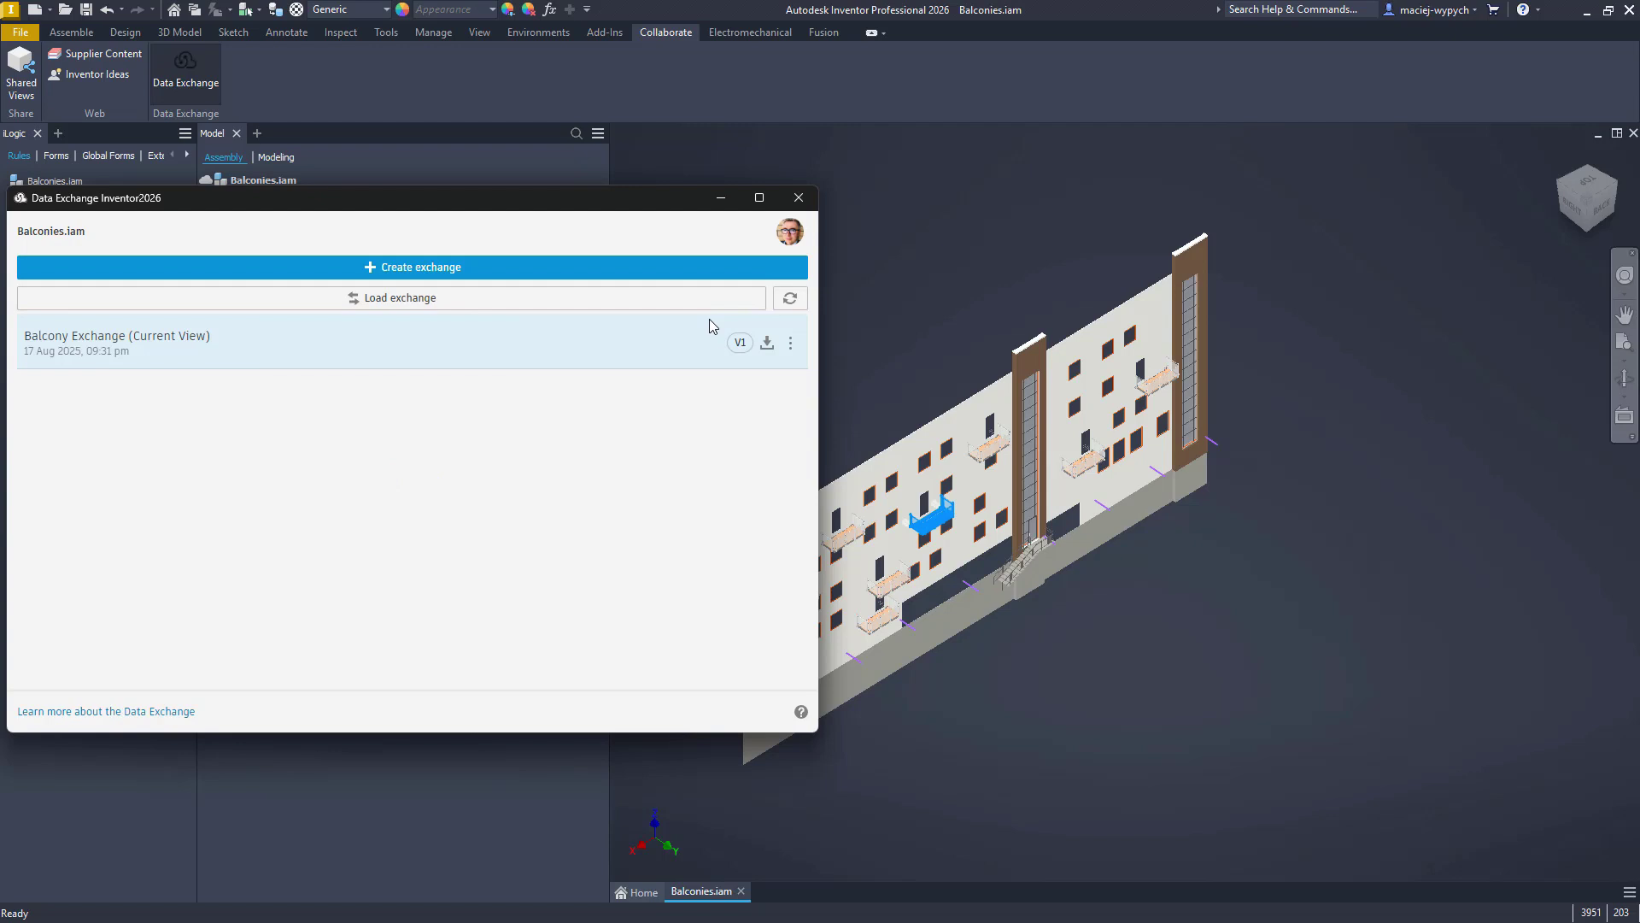
pyautogui.click(359, 264)
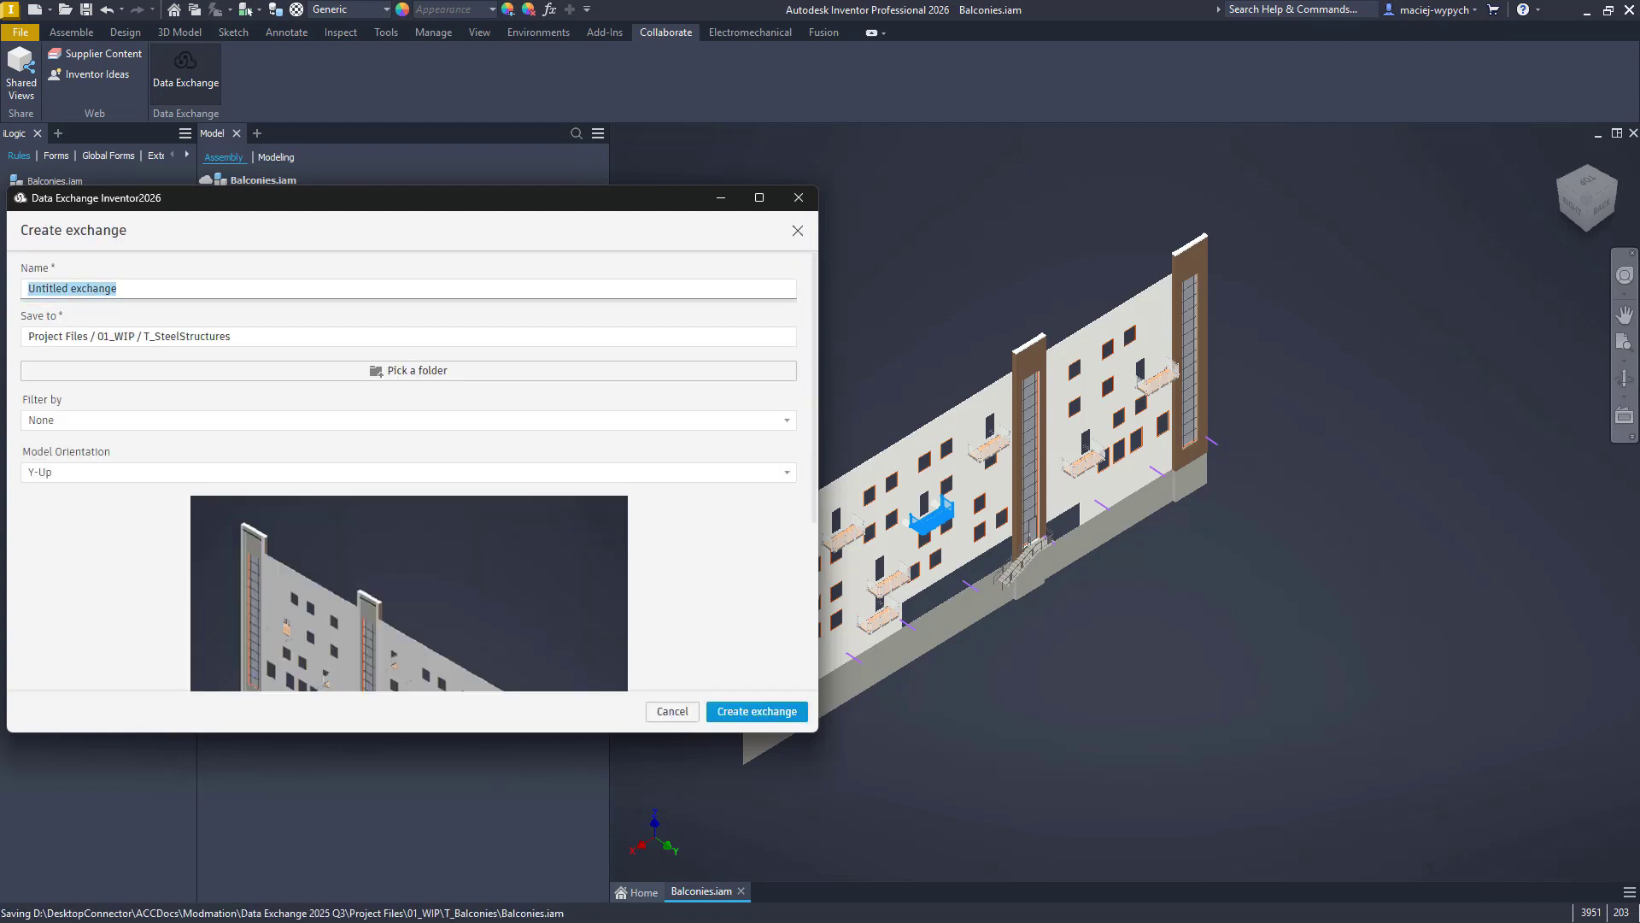
pyautogui.write('Data E')
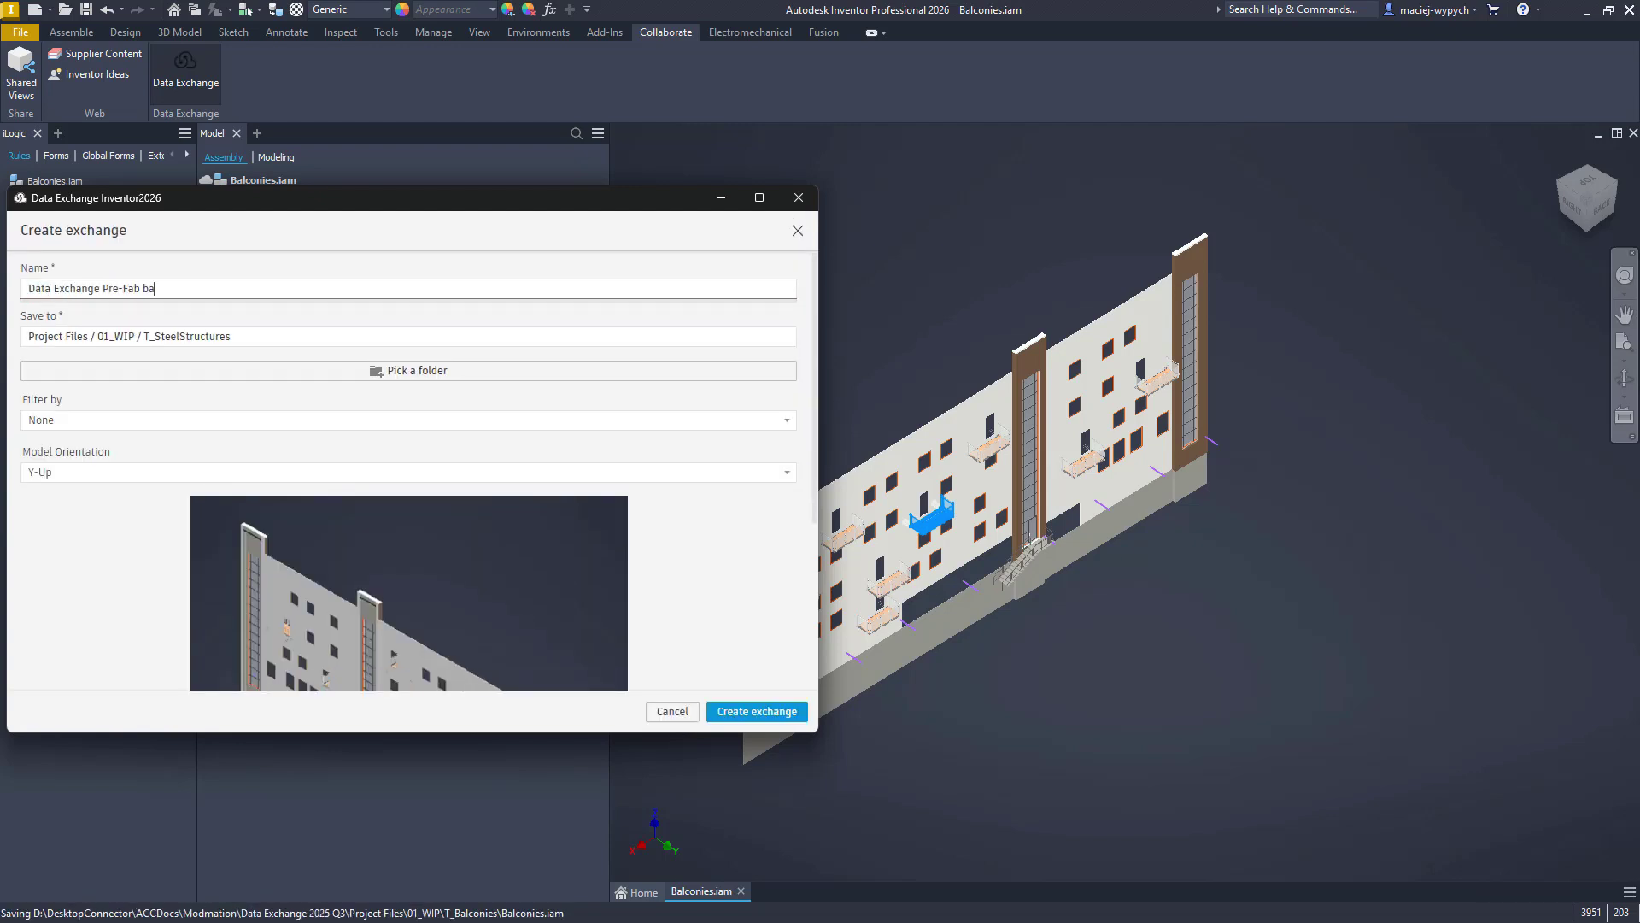
pyautogui.click(586, 472)
pyautogui.click(578, 505)
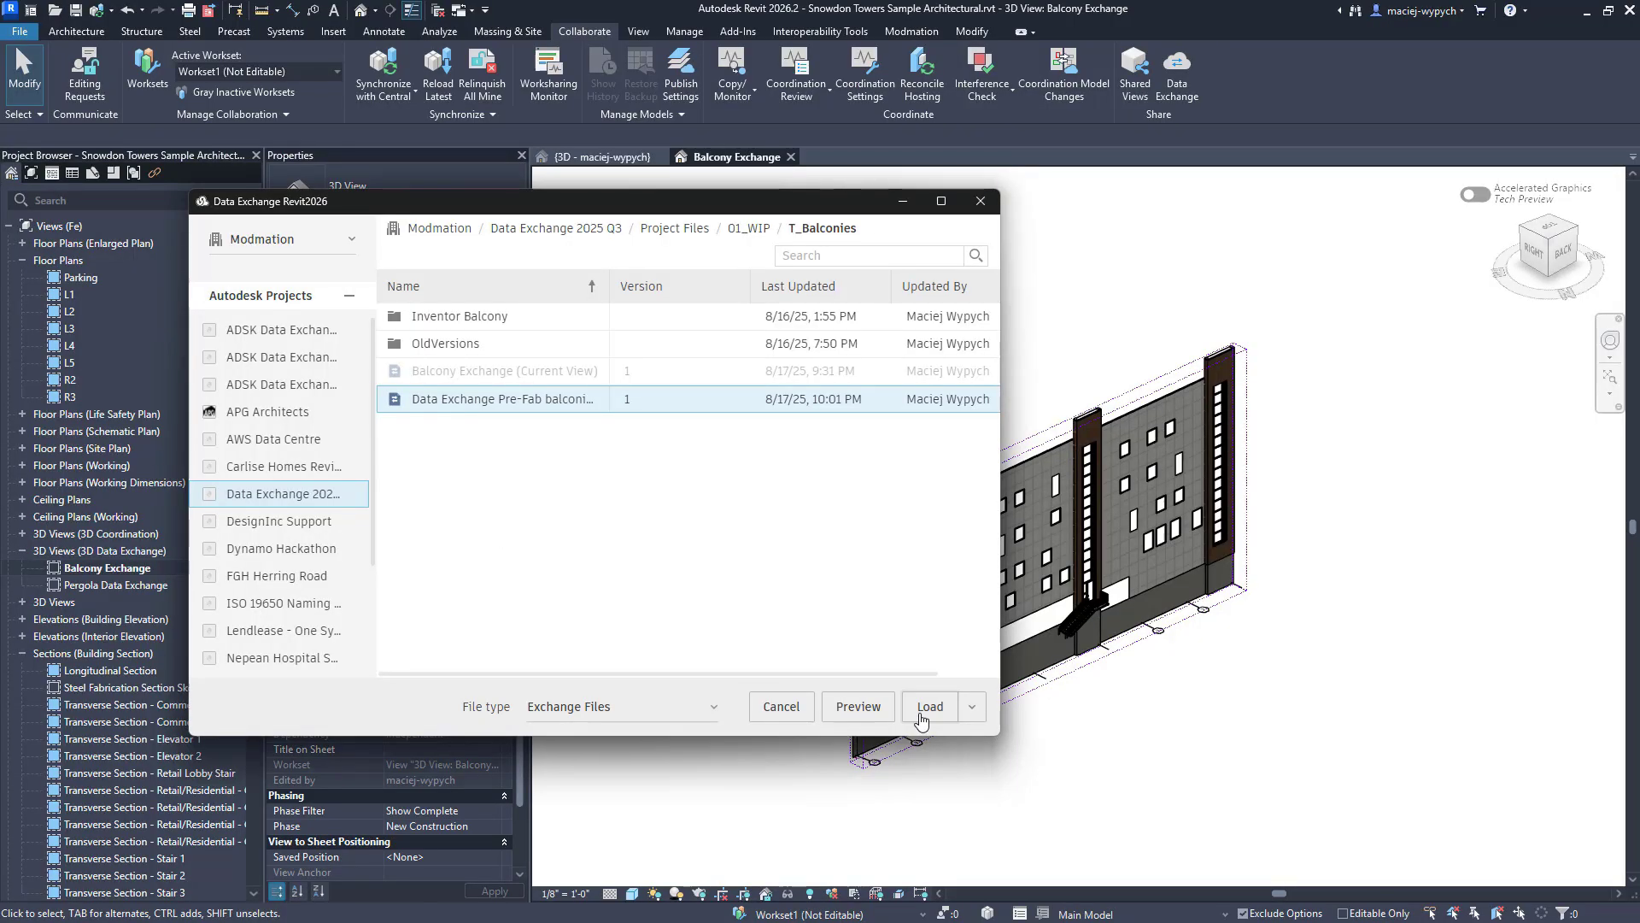
pyautogui.click(920, 714)
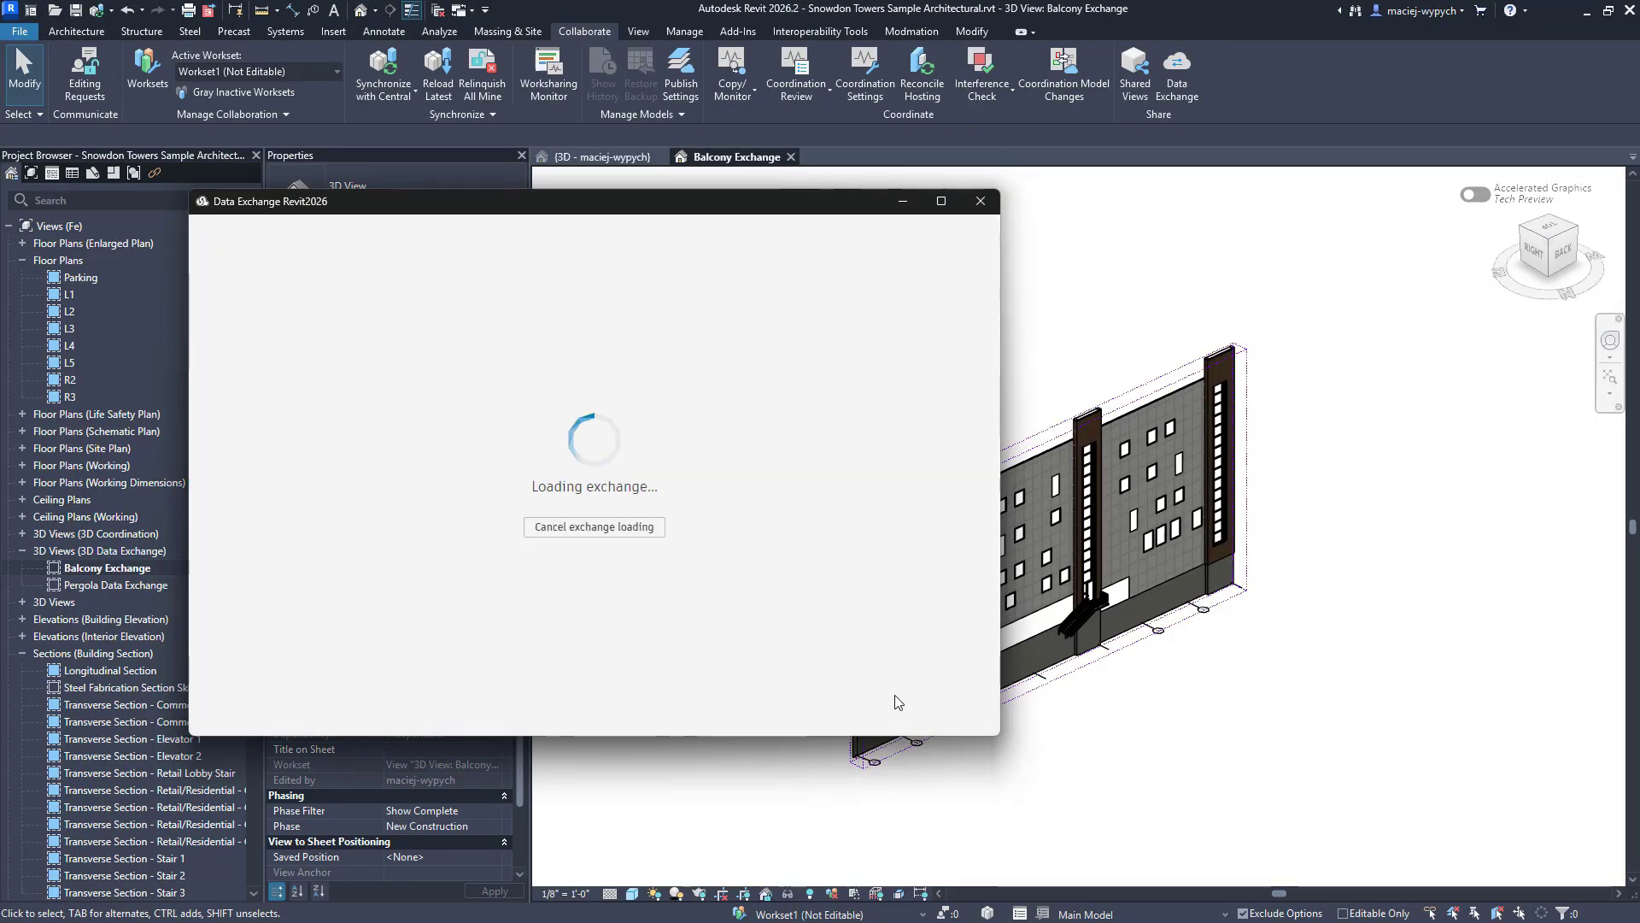
# Minimise the Data Exchange window, then zoom and orbit to check the loaded balconies.
pyautogui.click(901, 203)
pyautogui.scroll(5, 1034, 516)
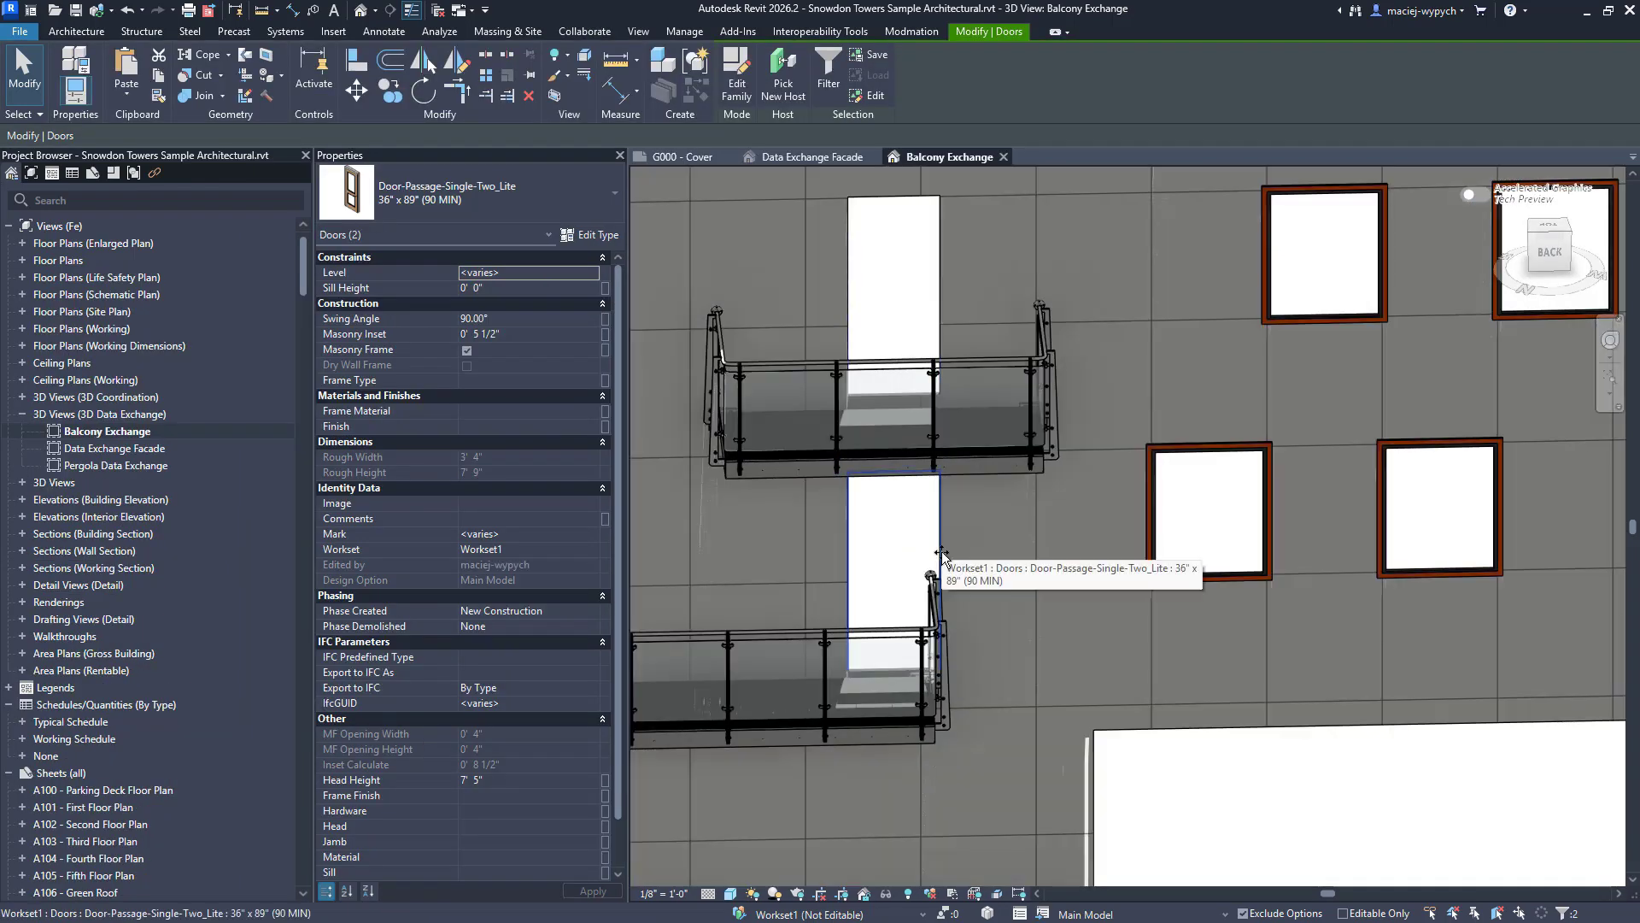
pyautogui.scroll(-8, 941, 554)
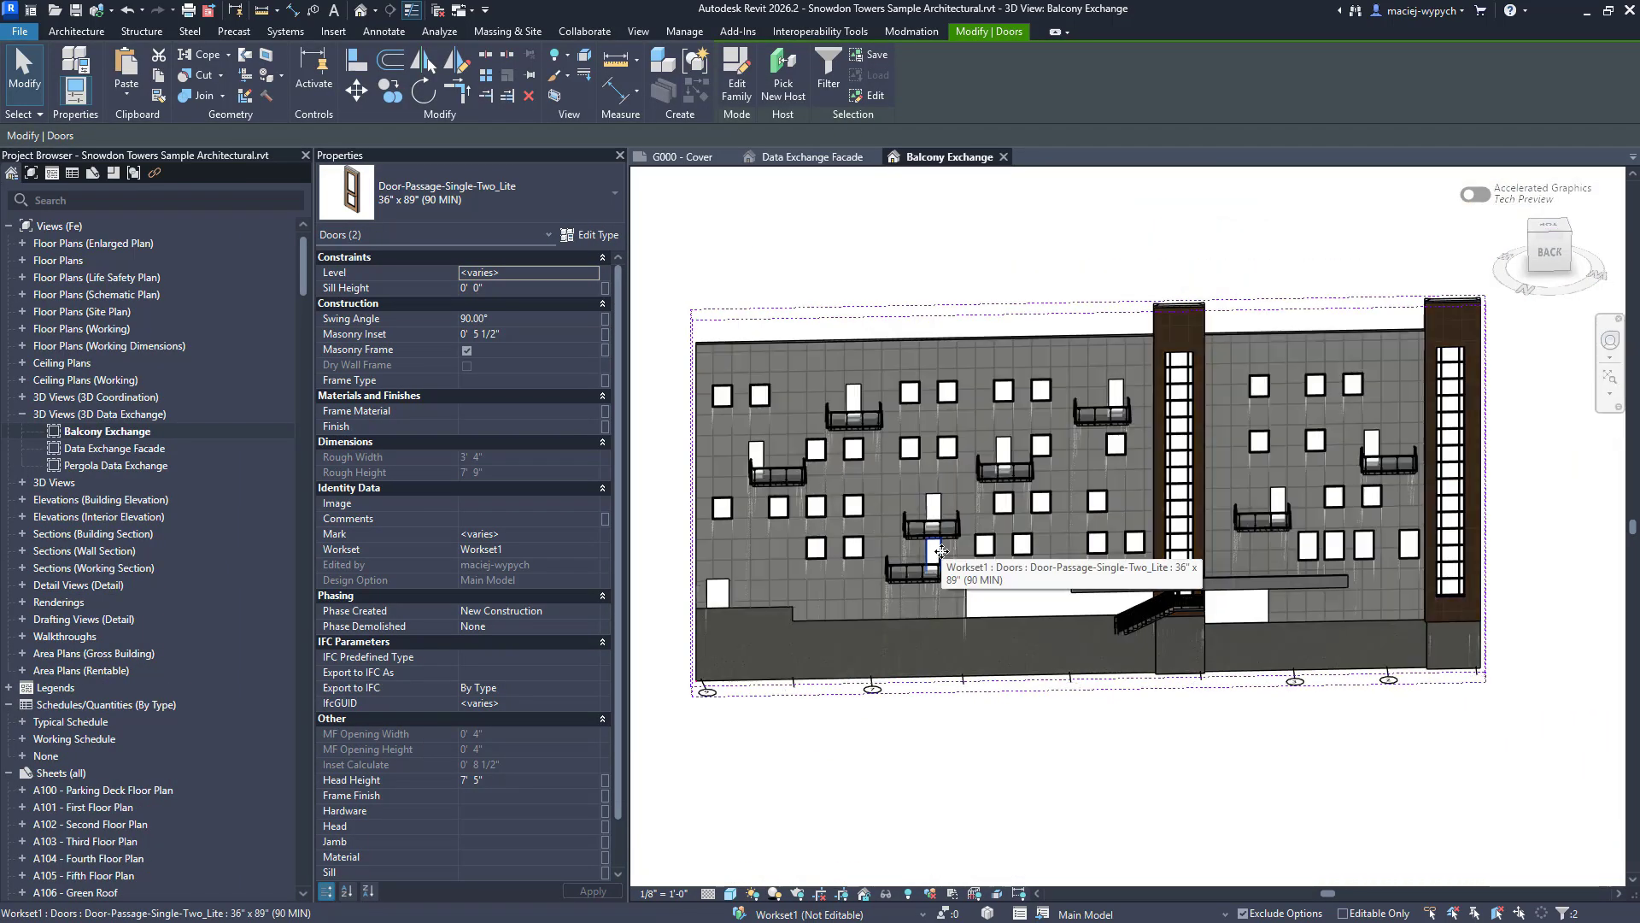
pyautogui.keyDown('shift'); pyautogui.moveTo(941, 551); pyautogui.dragTo(790, 519, button='middle'); pyautogui.keyUp('shift')
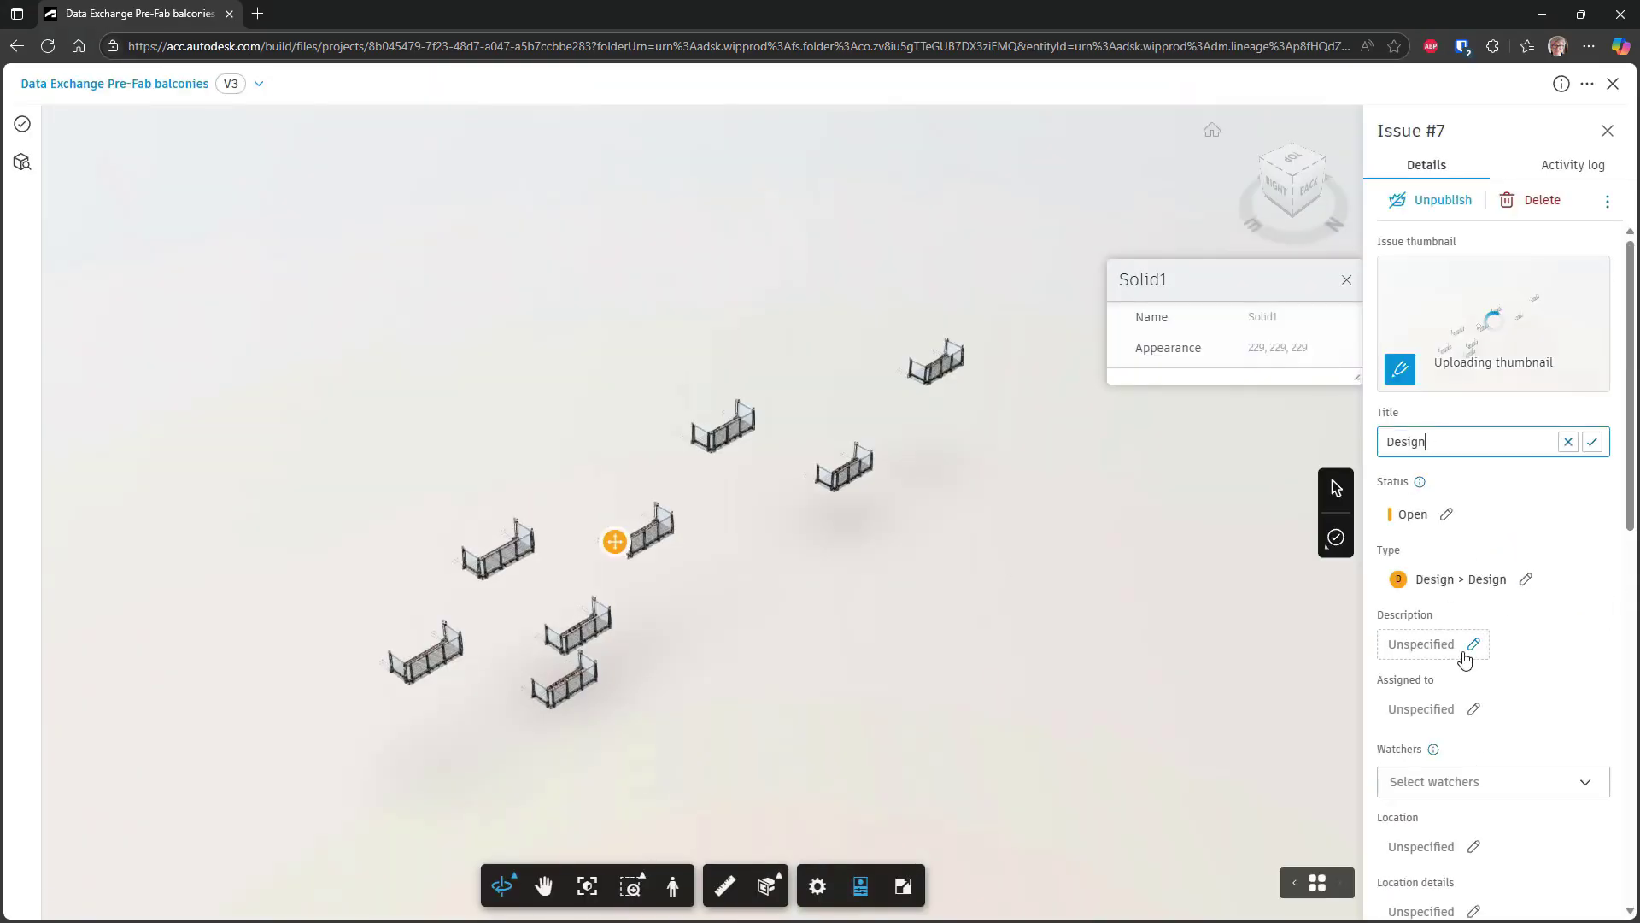
# Add the comment 'Increase size as per discussion' to the design issue.
pyautogui.click(1442, 650)
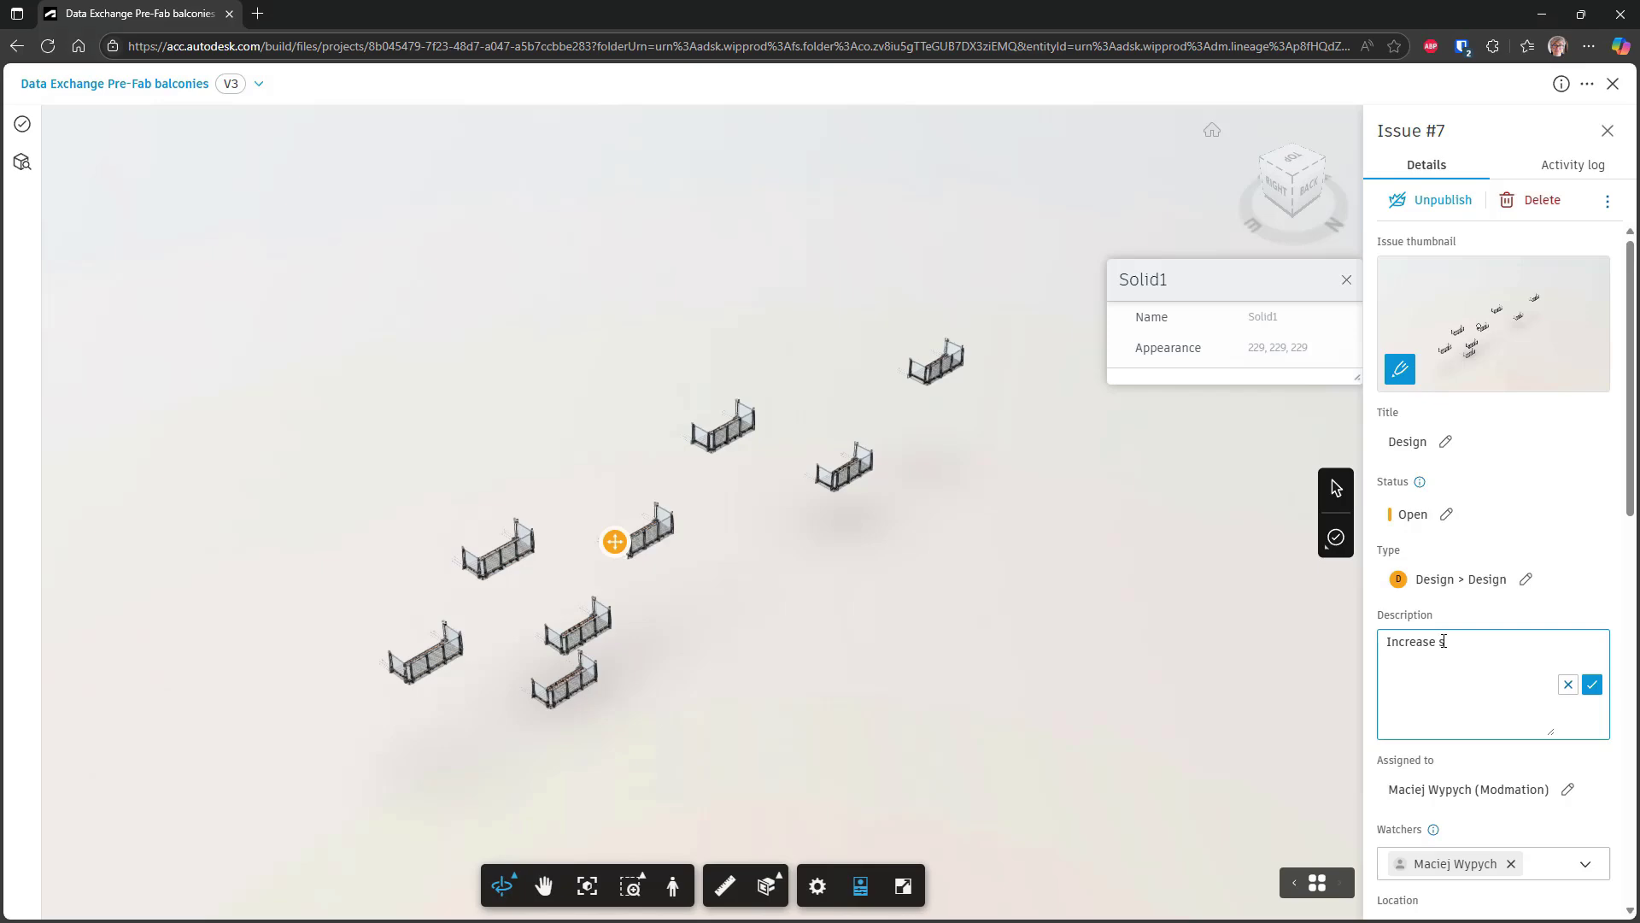
pyautogui.write('Increase size as per discussion')
pyautogui.press('Return')
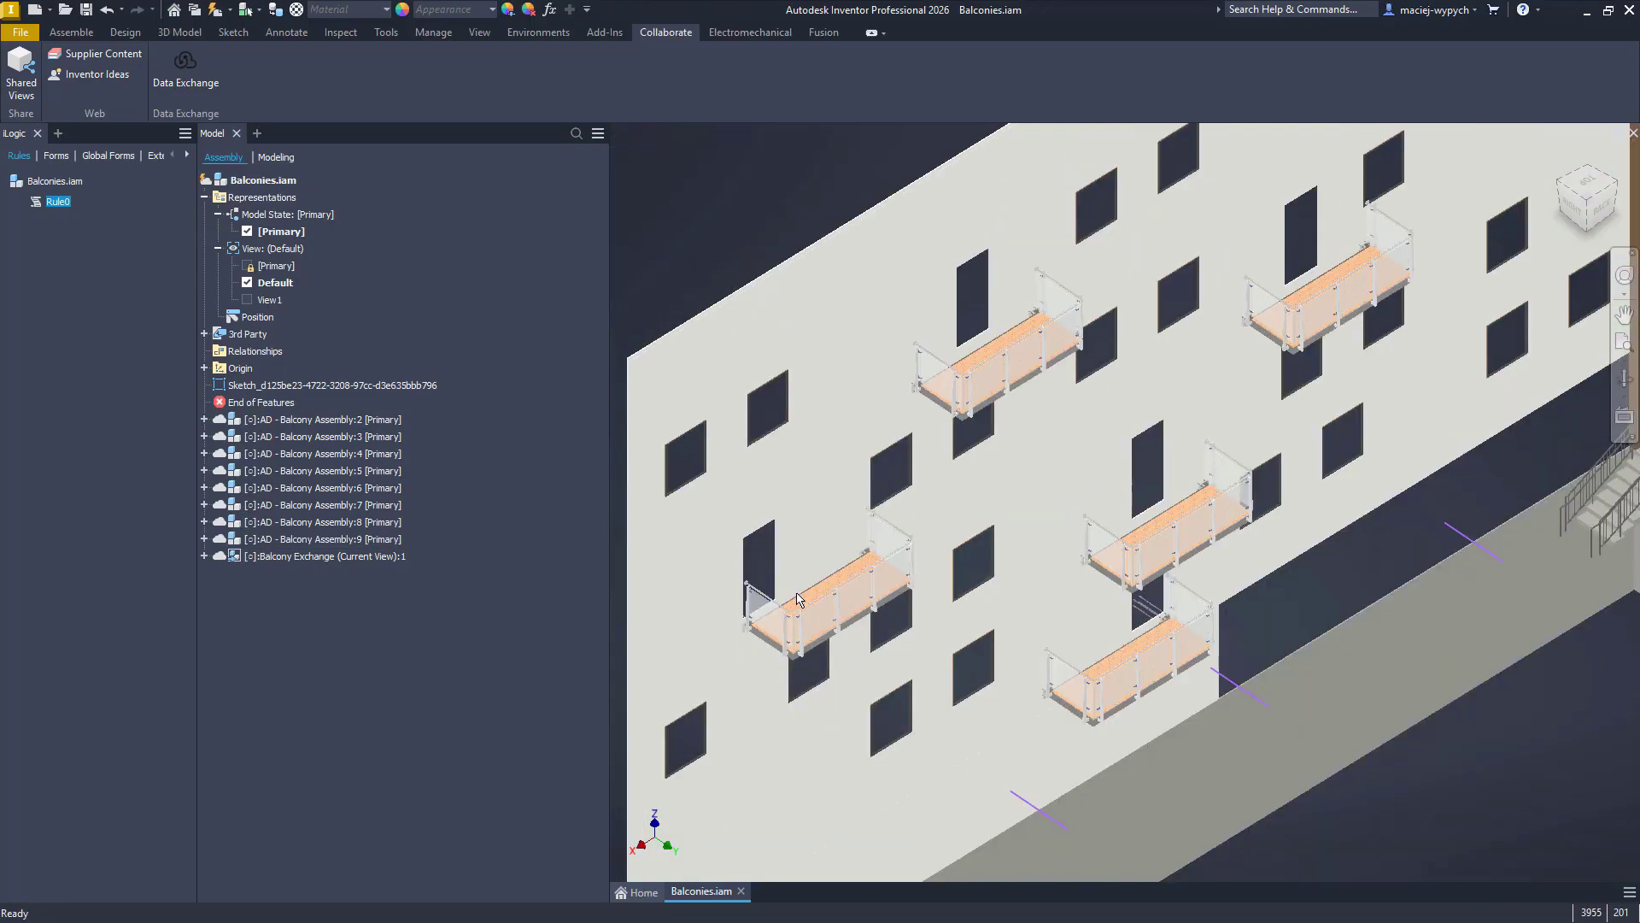
# Select a balcony assembly and refresh the Data Exchange list to see the latest versions.
pyautogui.click(794, 613)
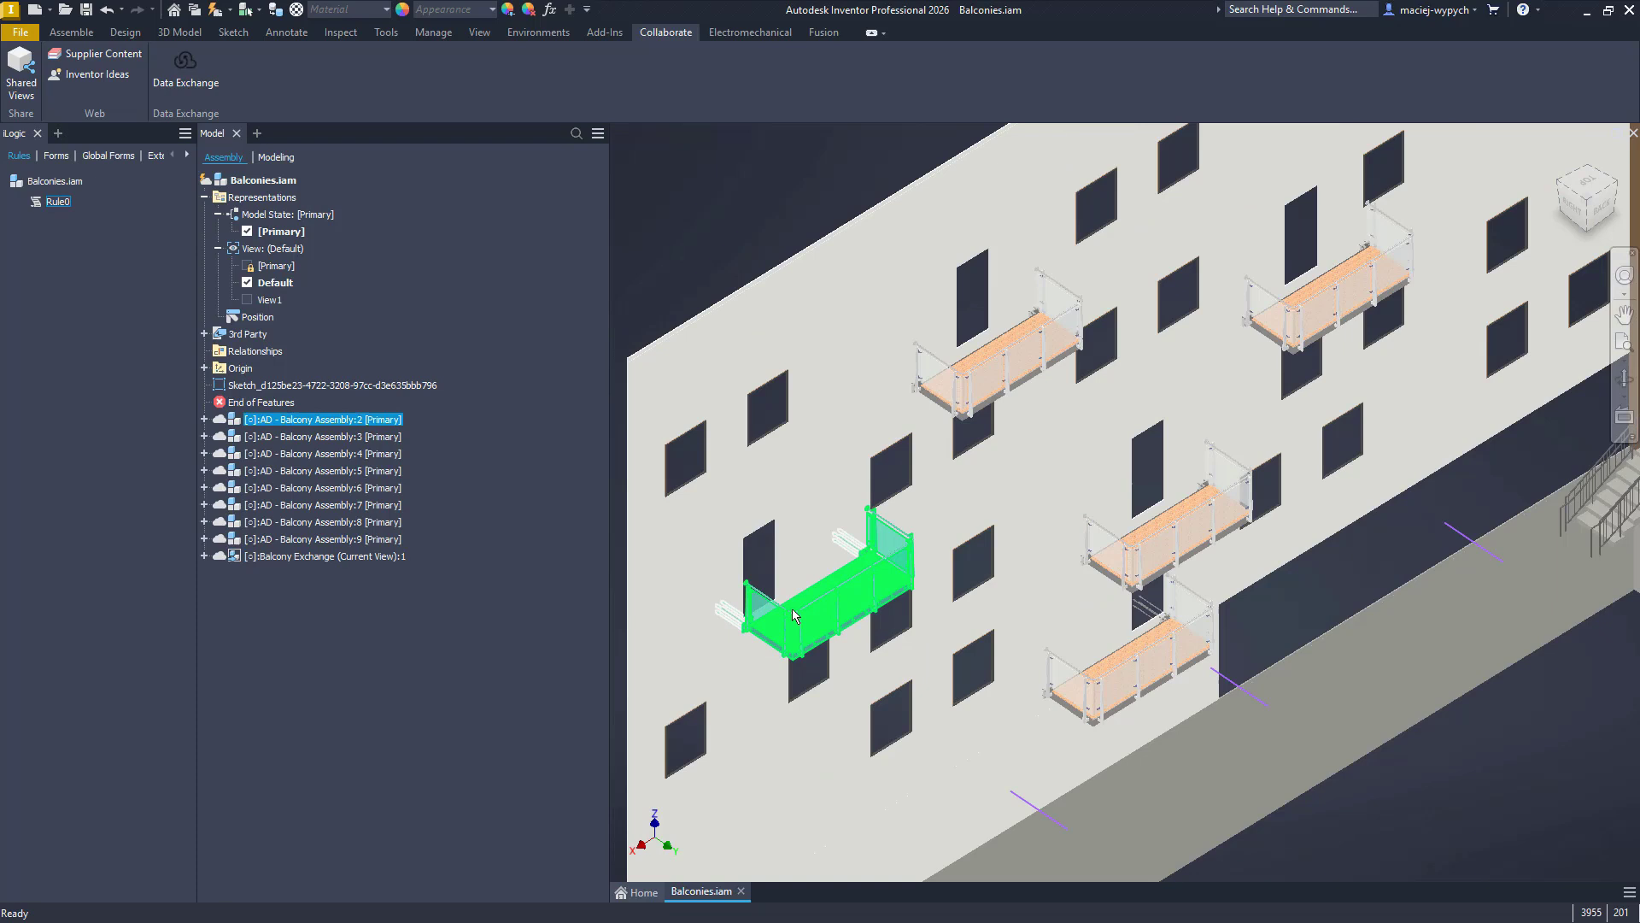
pyautogui.click(186, 70)
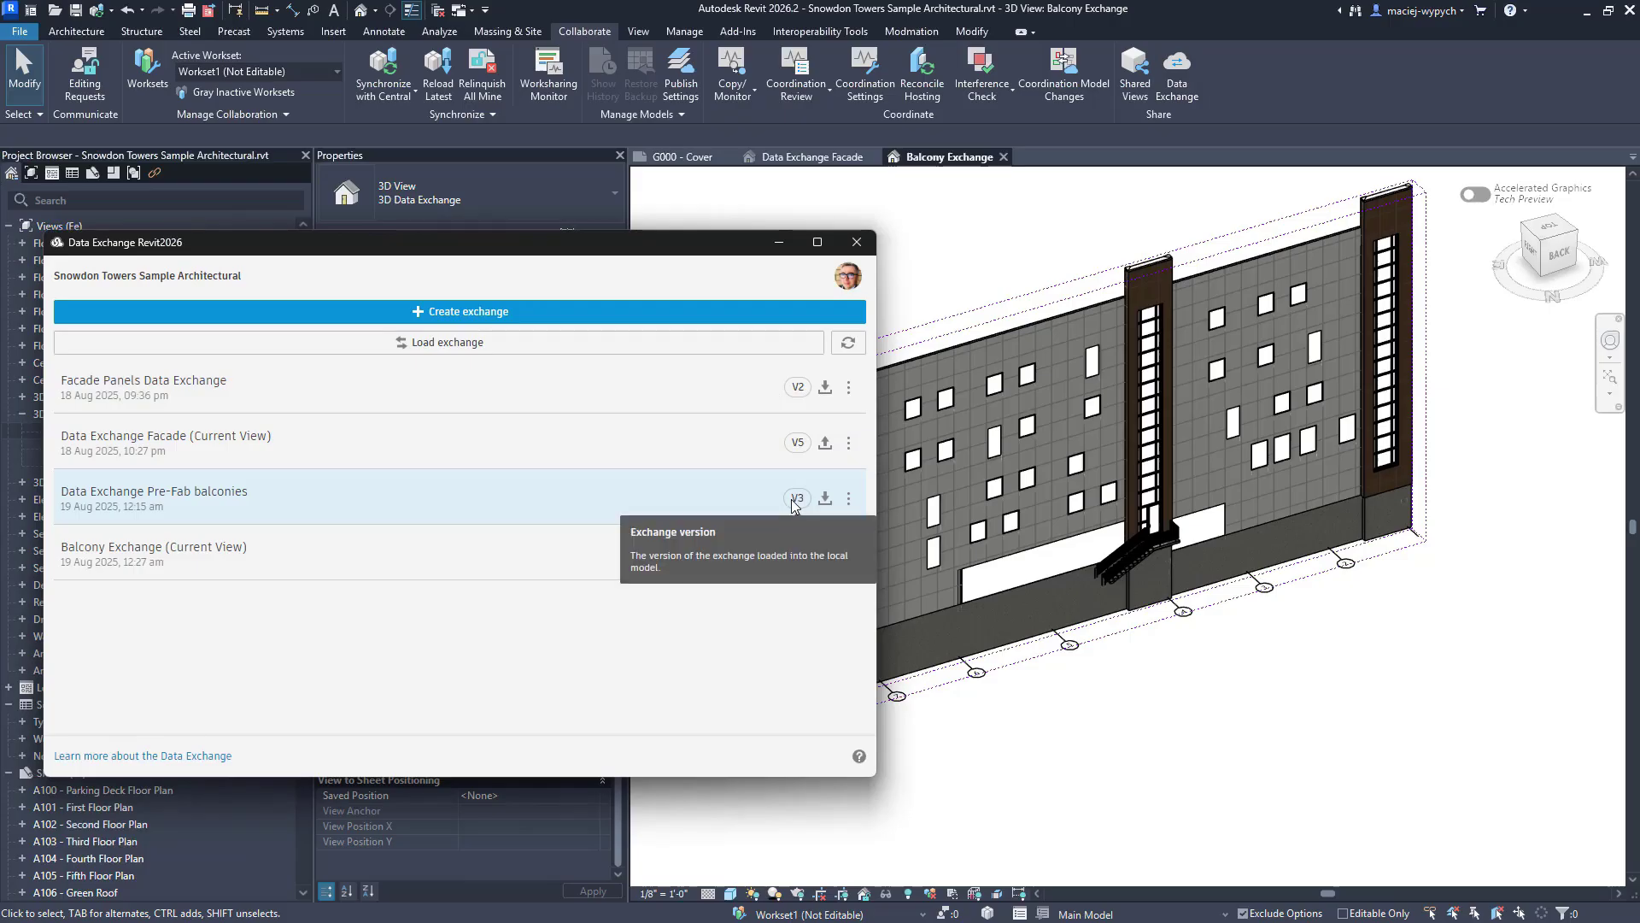
pyautogui.click(847, 343)
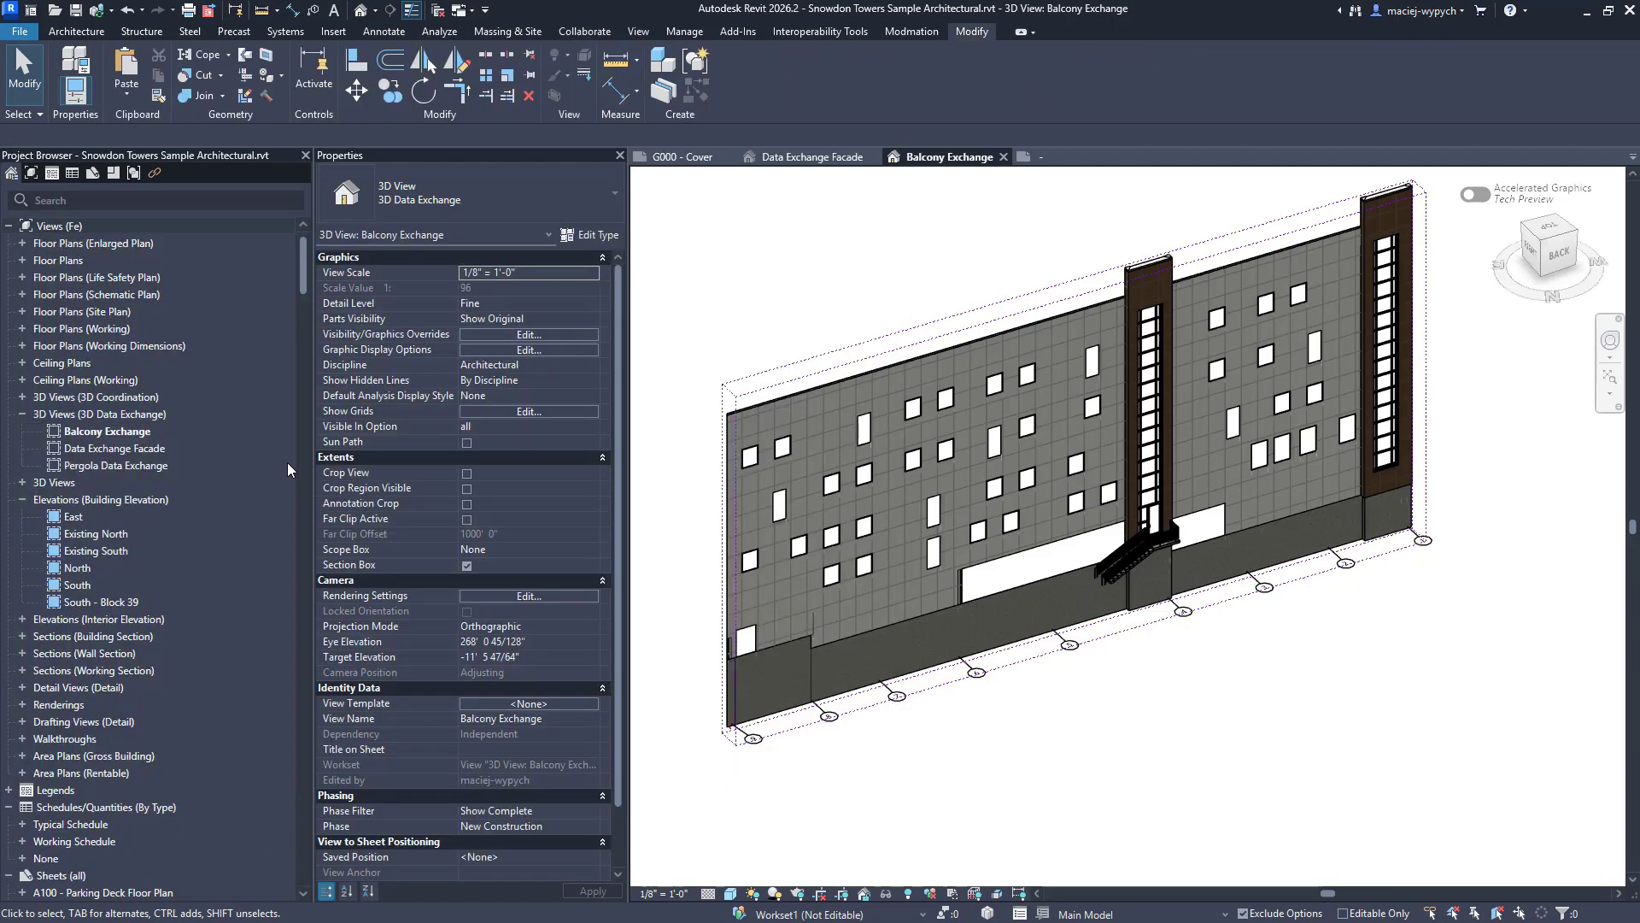
# Open the North elevation and select a balcony from the pre-fab exchange.
pyautogui.doubleClick(95, 567)
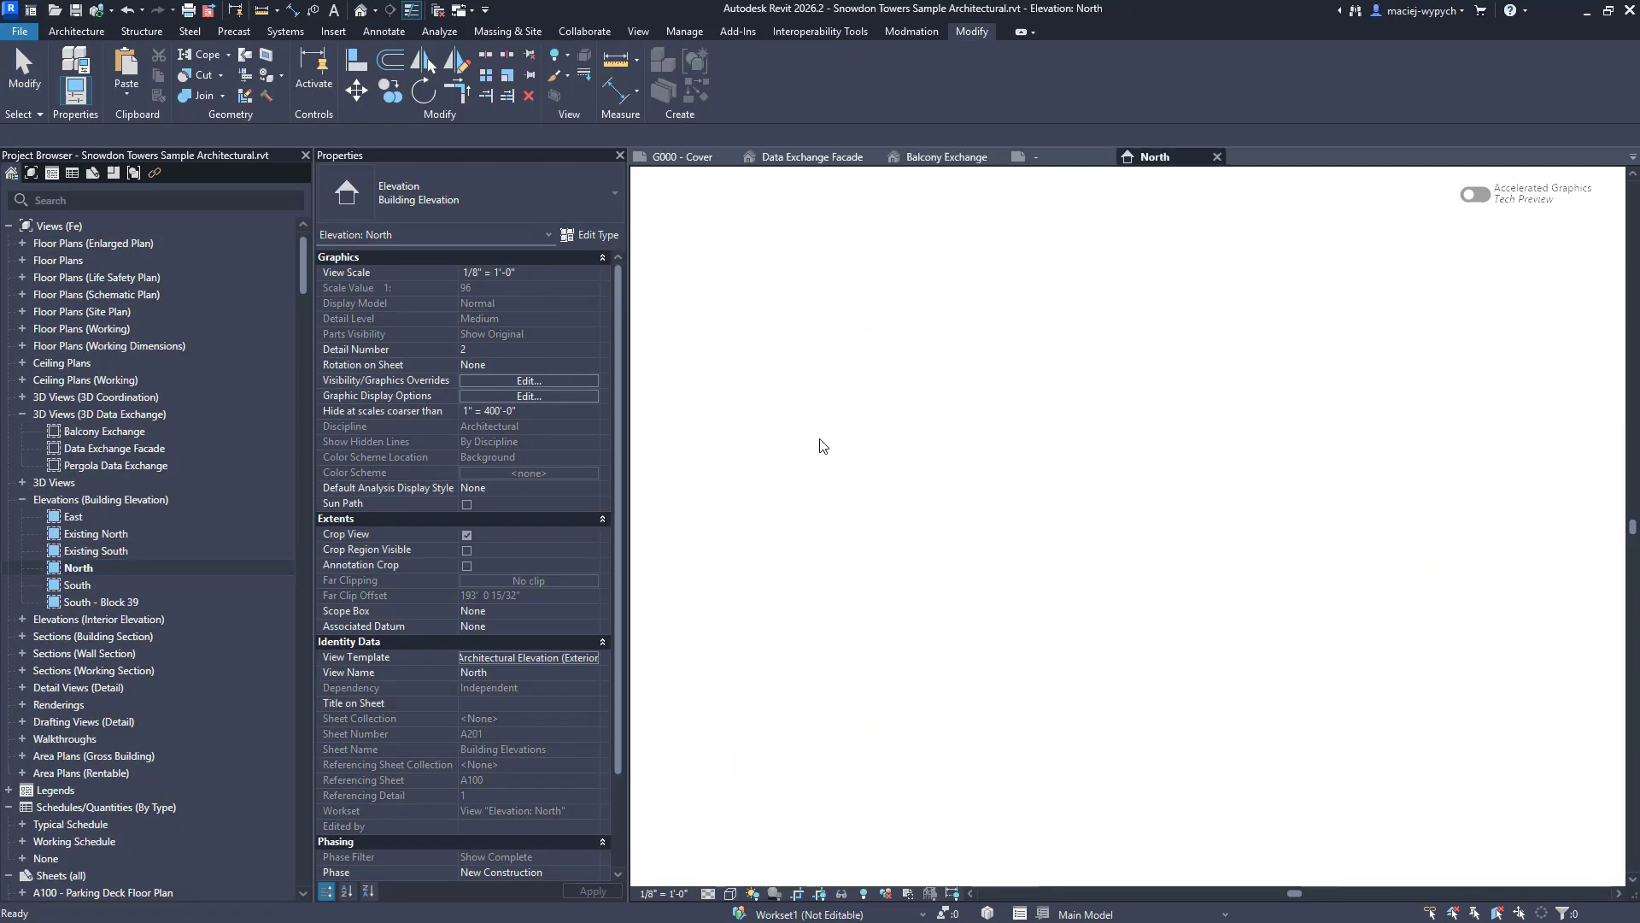
pyautogui.scroll(2, 865, 571)
pyautogui.click(866, 560)
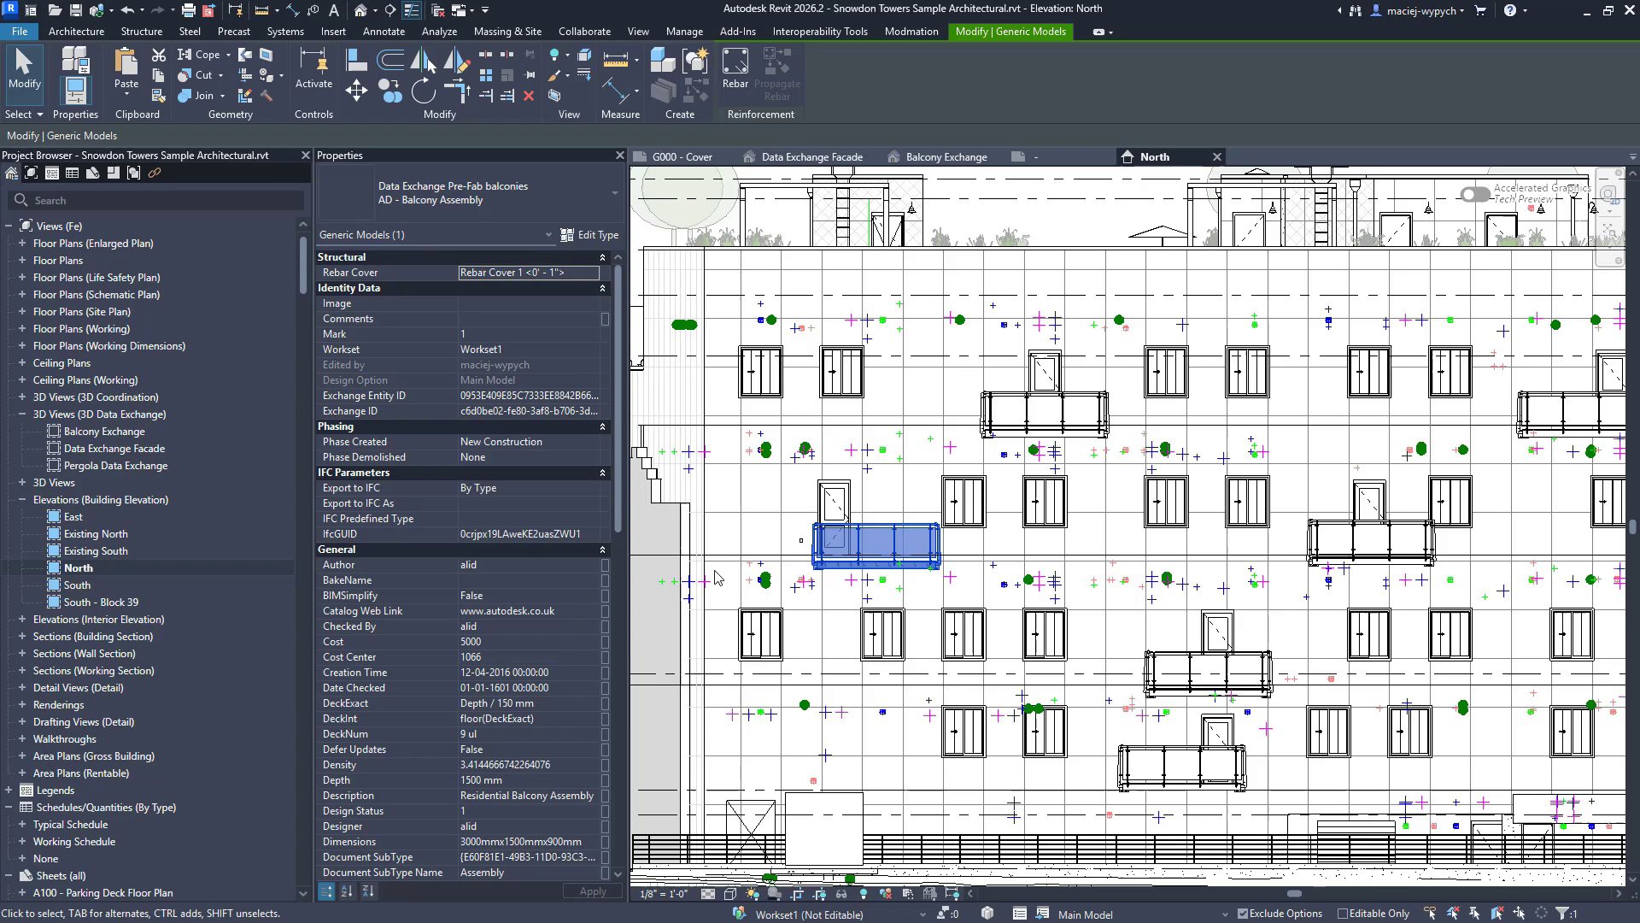
# Tag five balconies with Tag by Category (TG), panning to reach the remaining ones.
pyautogui.press('t')
pyautogui.press('g')
pyautogui.click(873, 547)
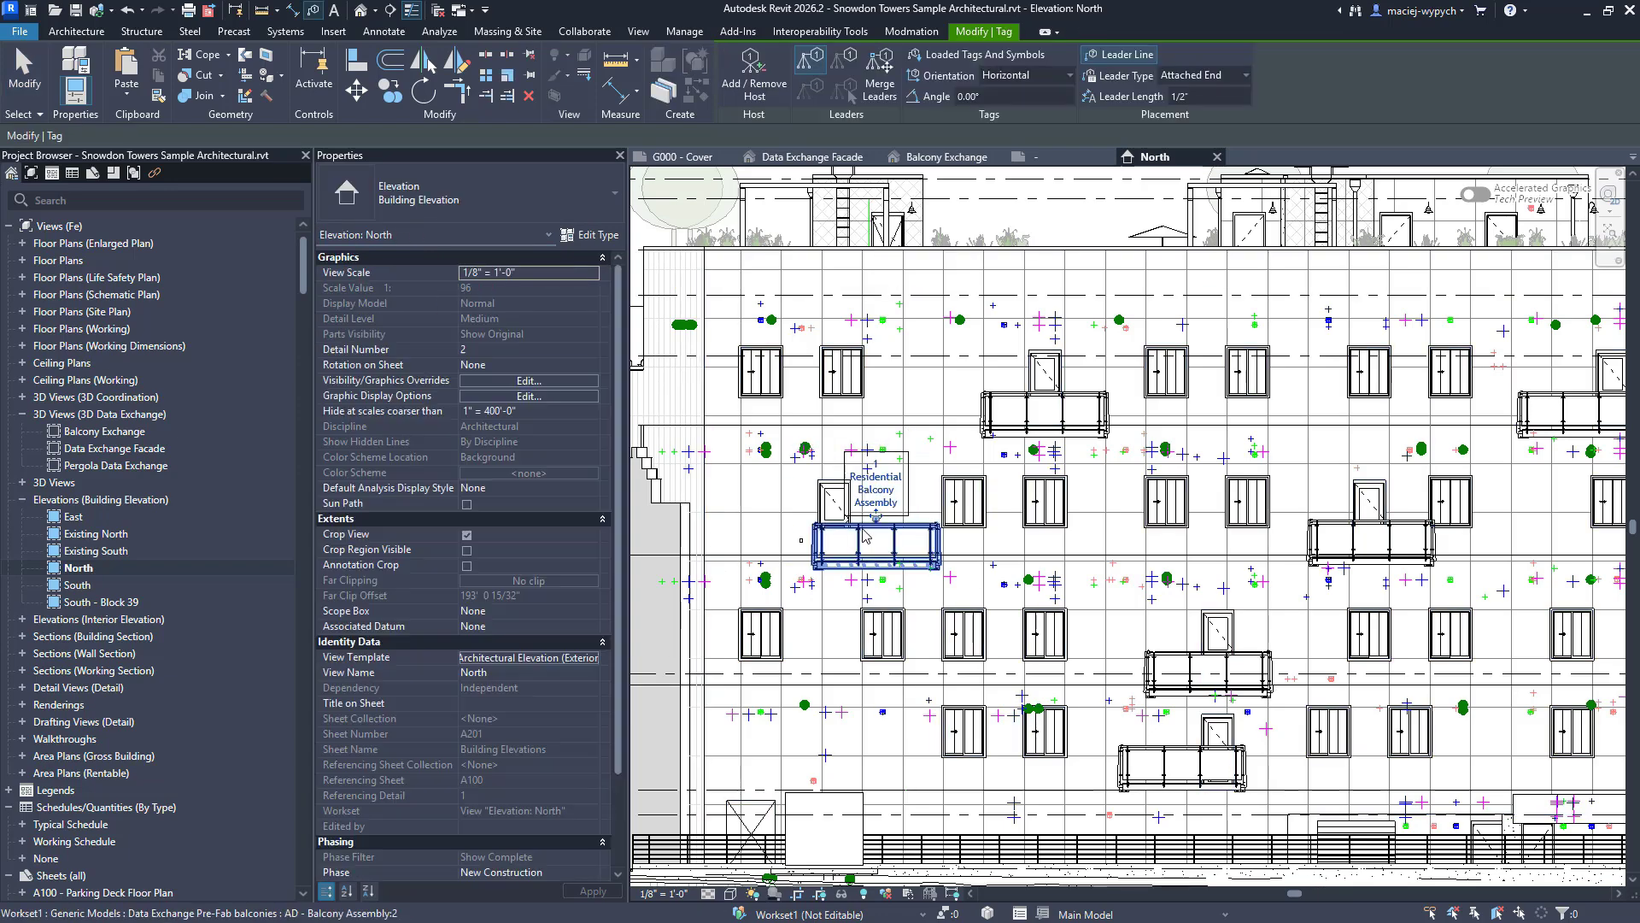
pyautogui.click(1006, 396)
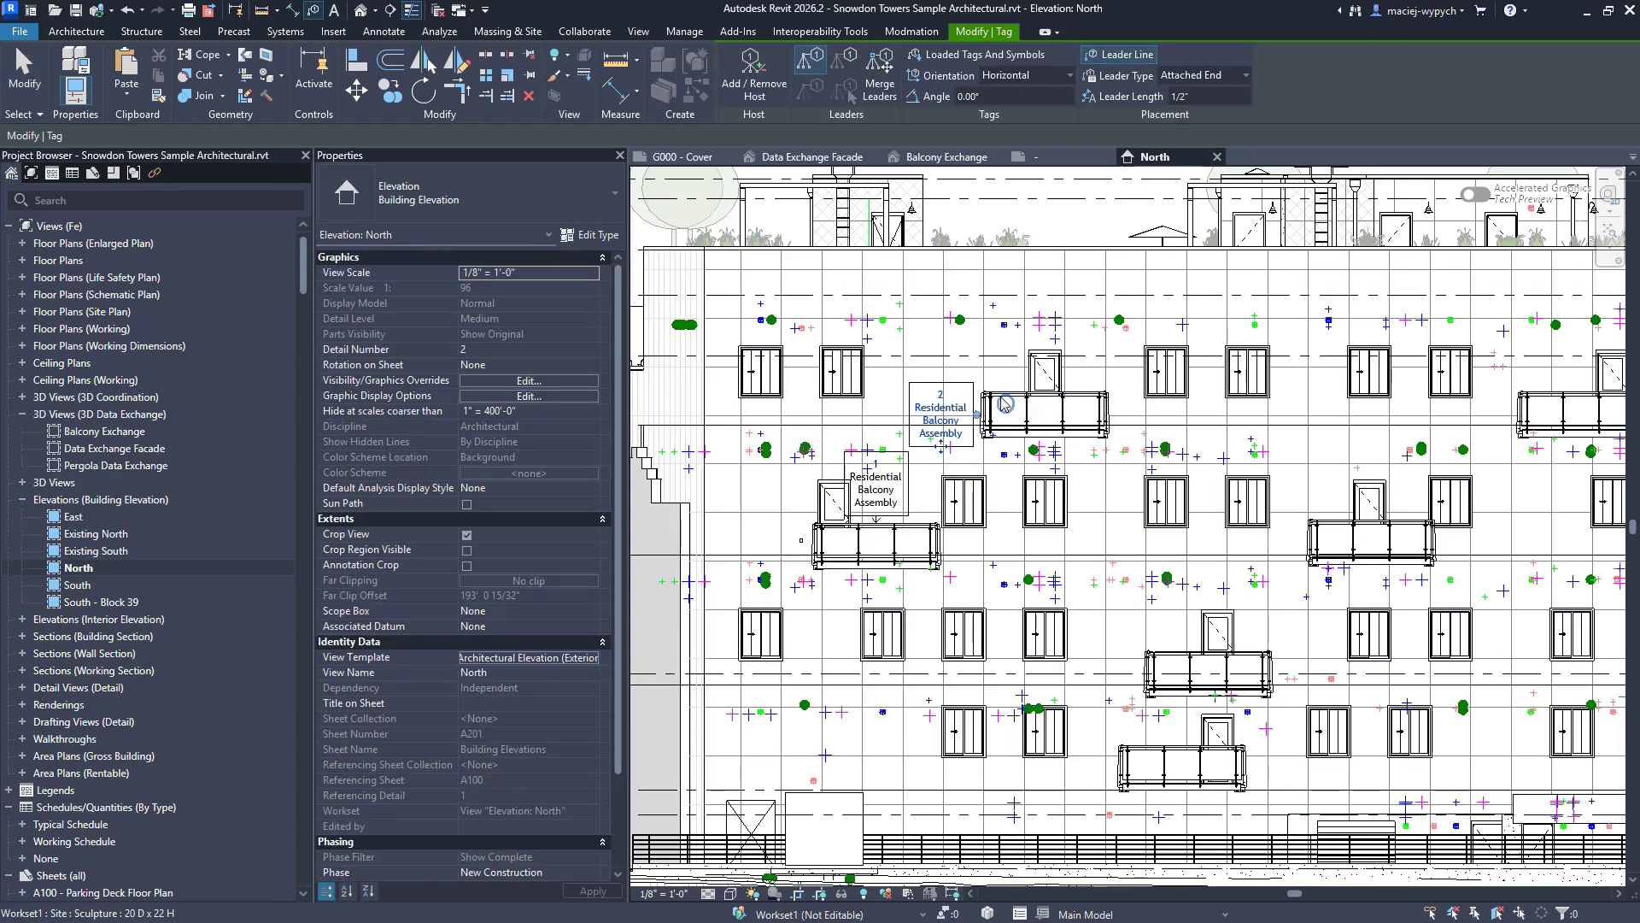
pyautogui.click(1325, 532)
pyautogui.click(1171, 658)
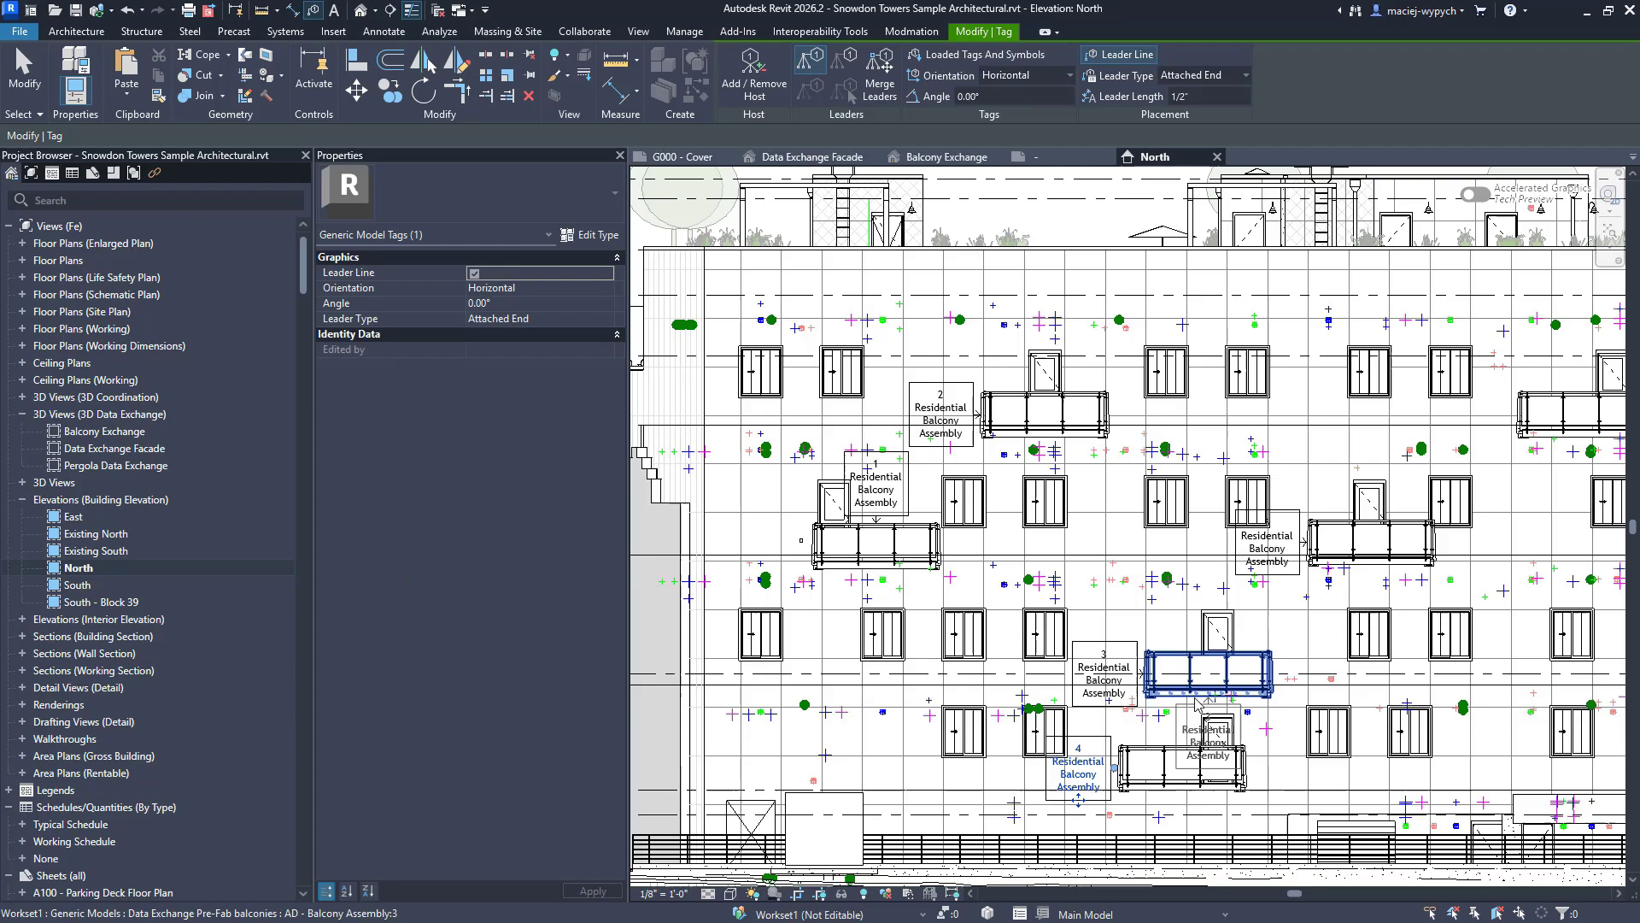
pyautogui.moveTo(1196, 702); pyautogui.dragTo(811, 692, button='middle')
pyautogui.click(1202, 380)
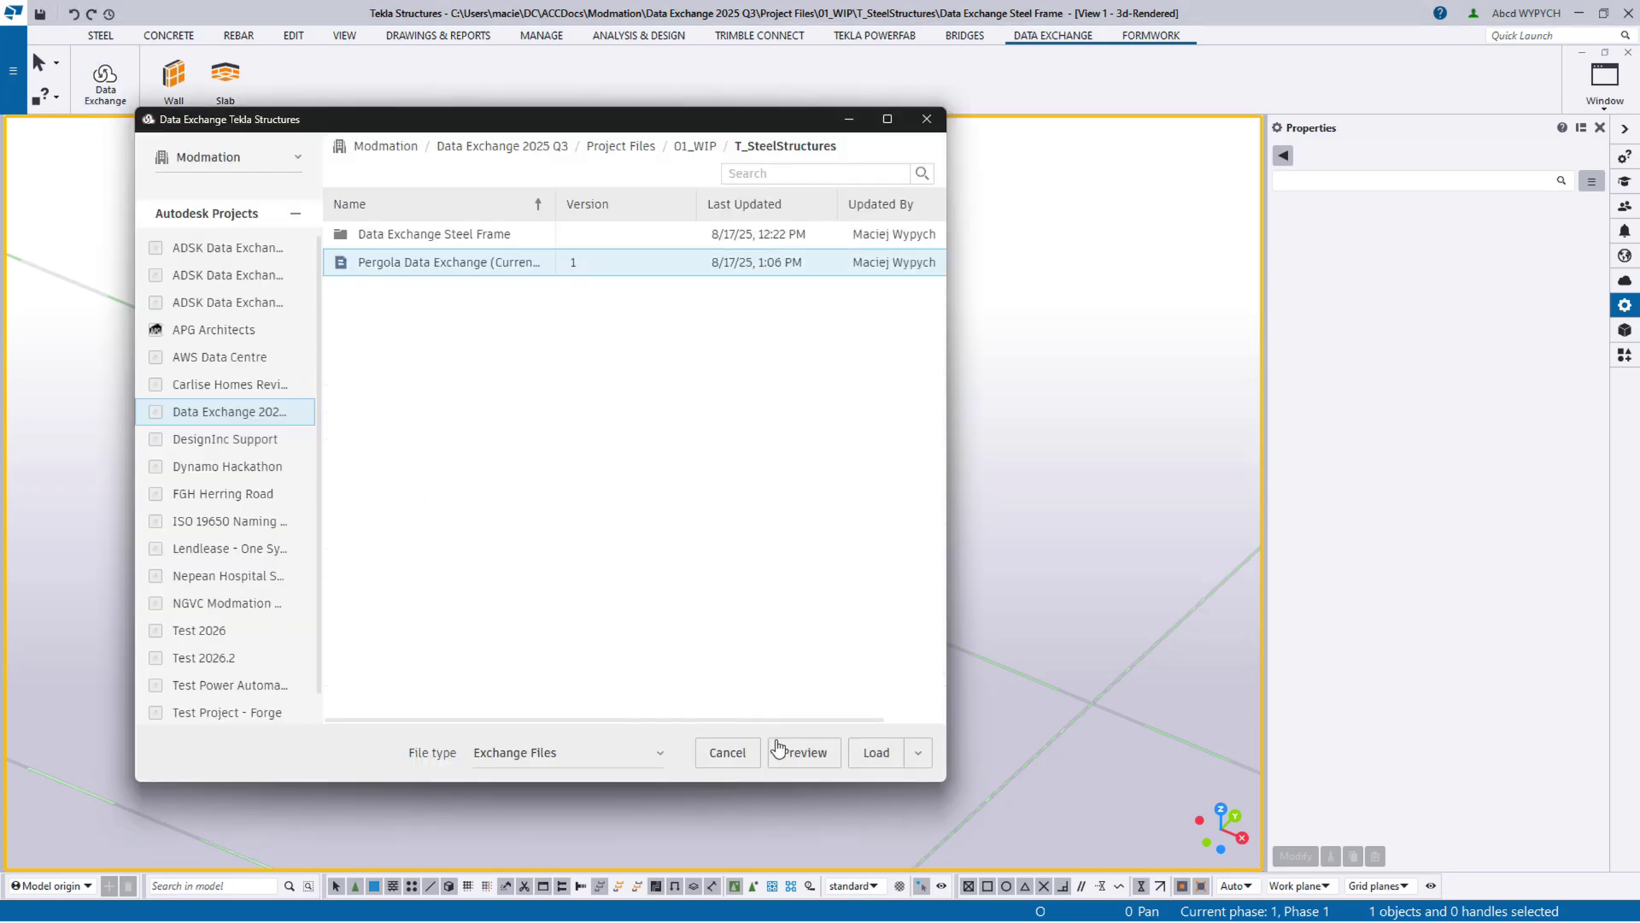
# In the Pergola Data Exchange's advanced load options, set Exchange Placement to Relocate Exchange.
pyautogui.click(928, 755)
pyautogui.click(895, 717)
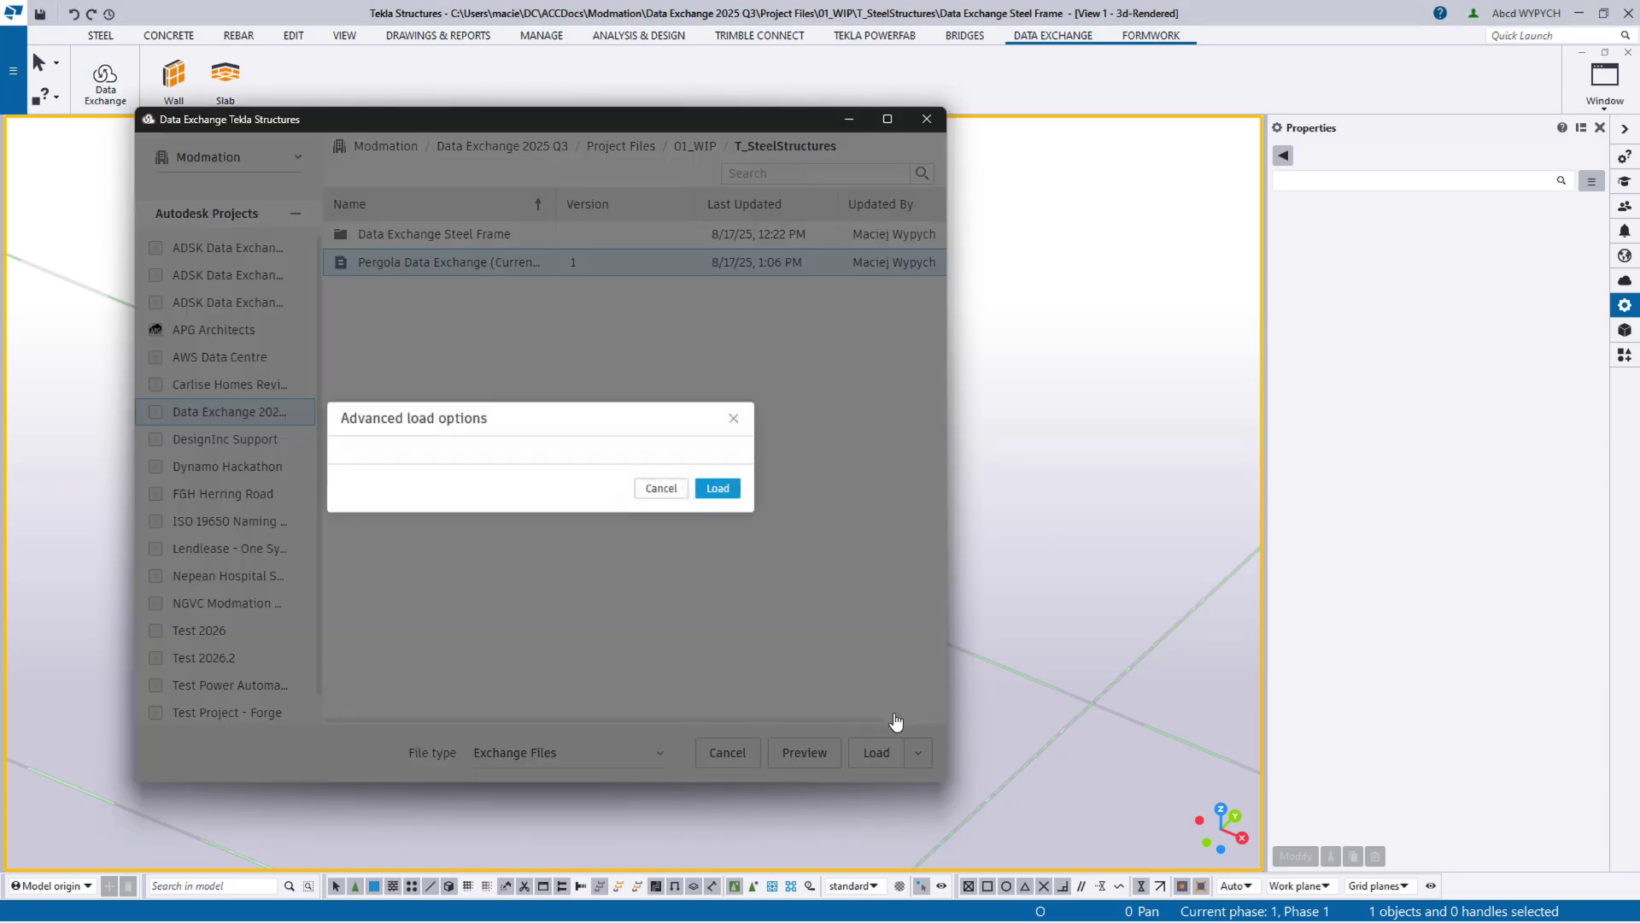
pyautogui.click(499, 468)
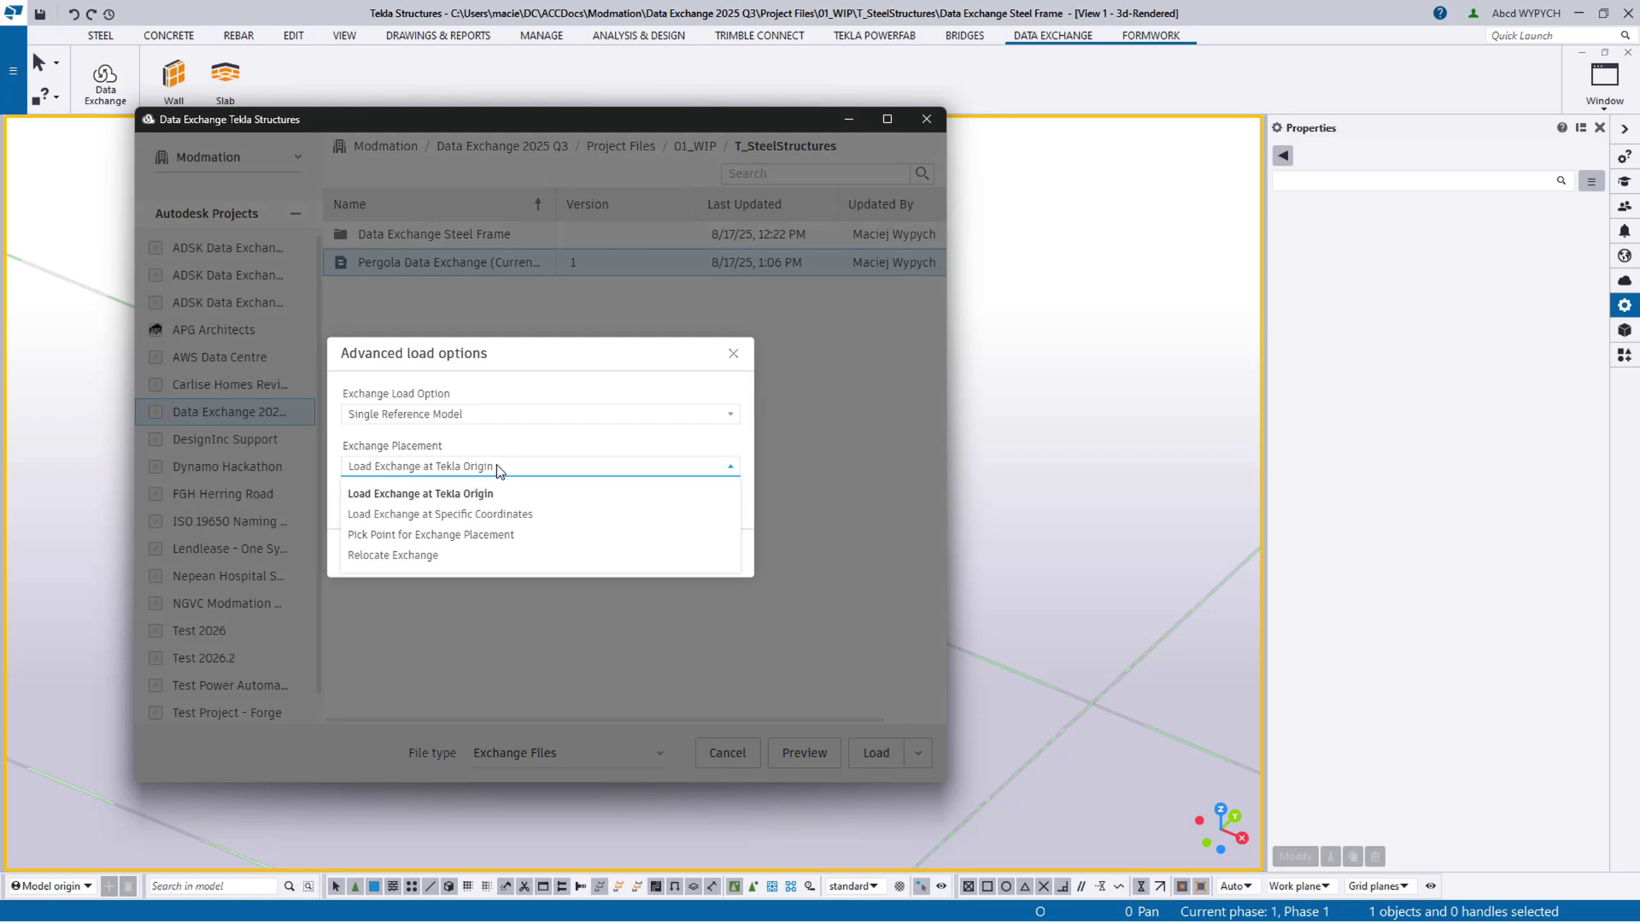
pyautogui.click(411, 556)
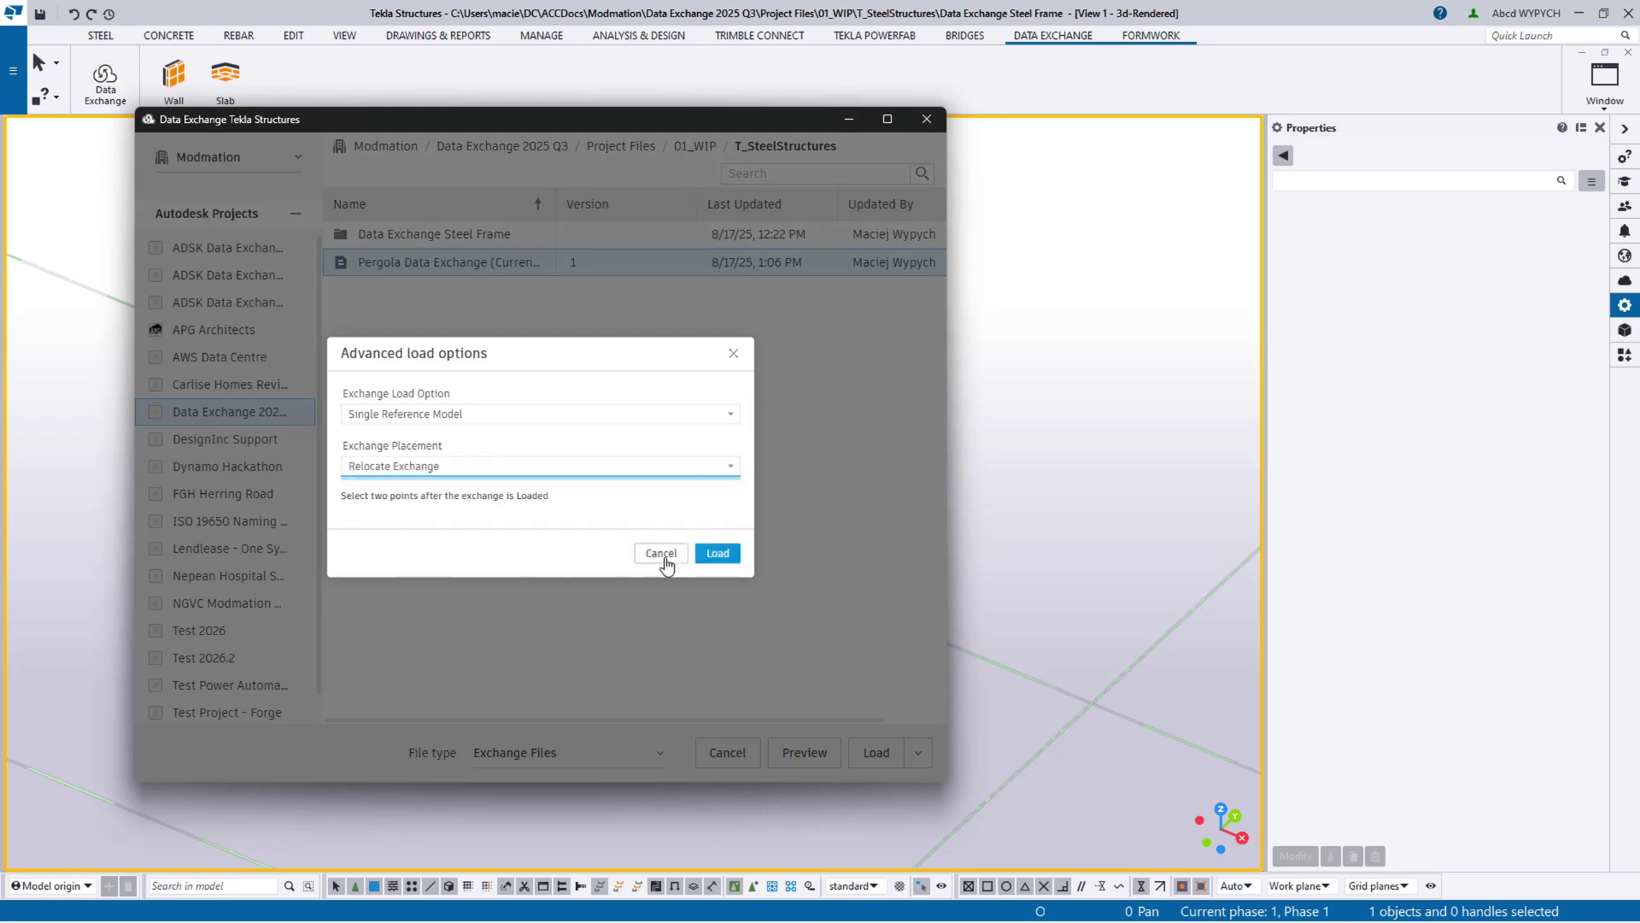
# Load the pergola, then create and export the 'Data Exchange Pergola Steelwork' exchange.
pyautogui.click(718, 553)
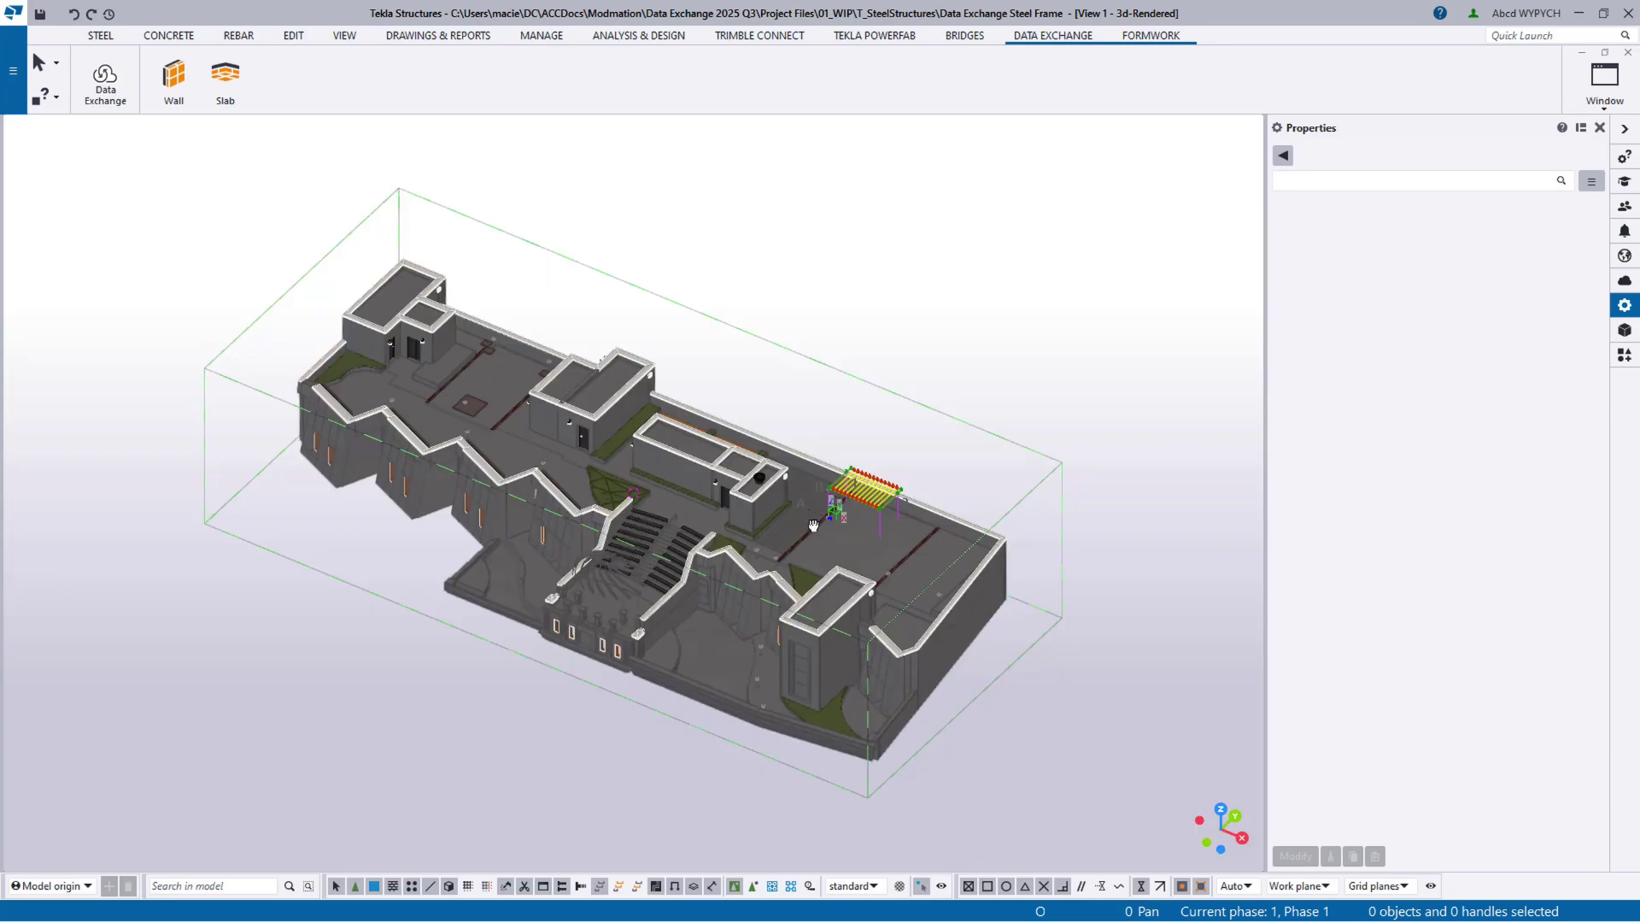
pyautogui.scroll(8, 813, 524)
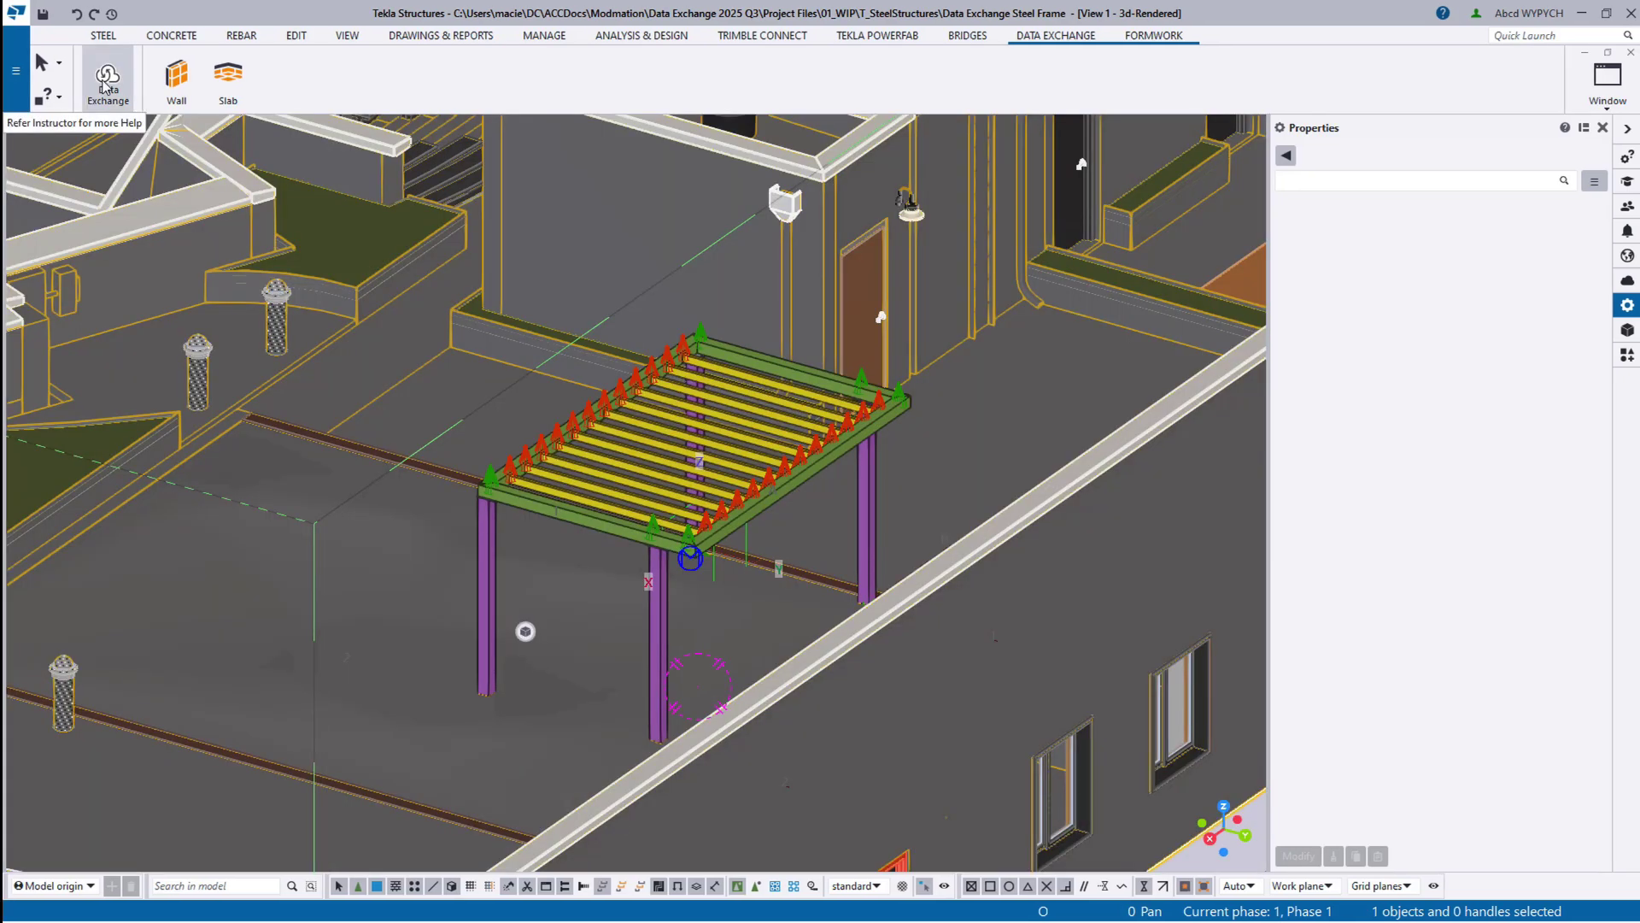
pyautogui.click(106, 79)
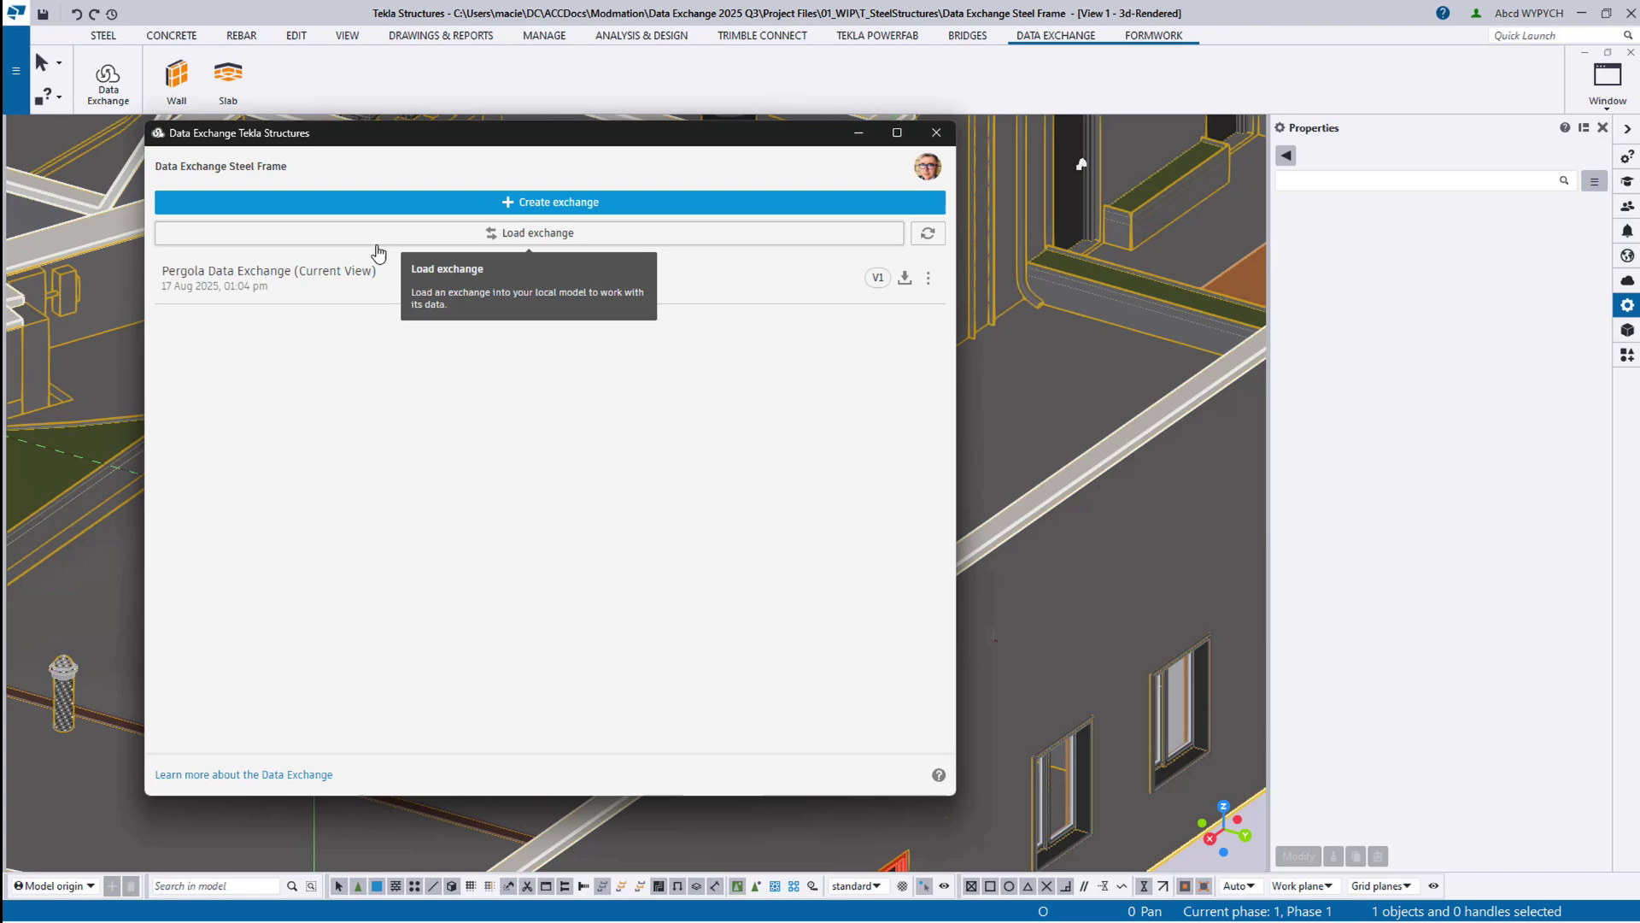
pyautogui.click(507, 203)
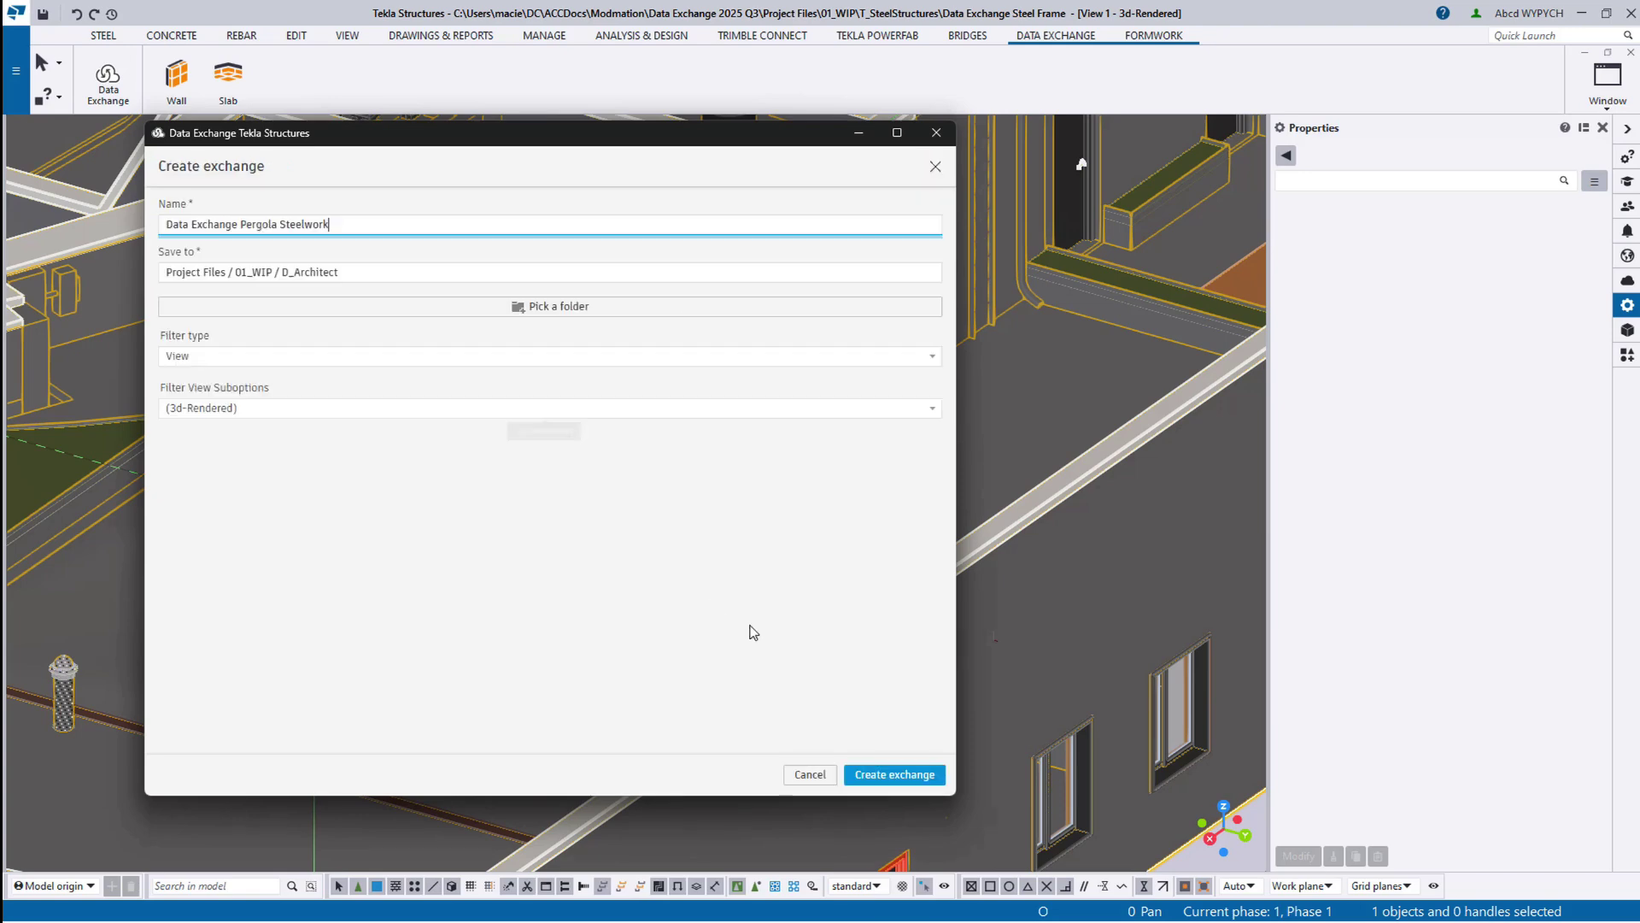
pyautogui.click(900, 779)
pyautogui.click(660, 639)
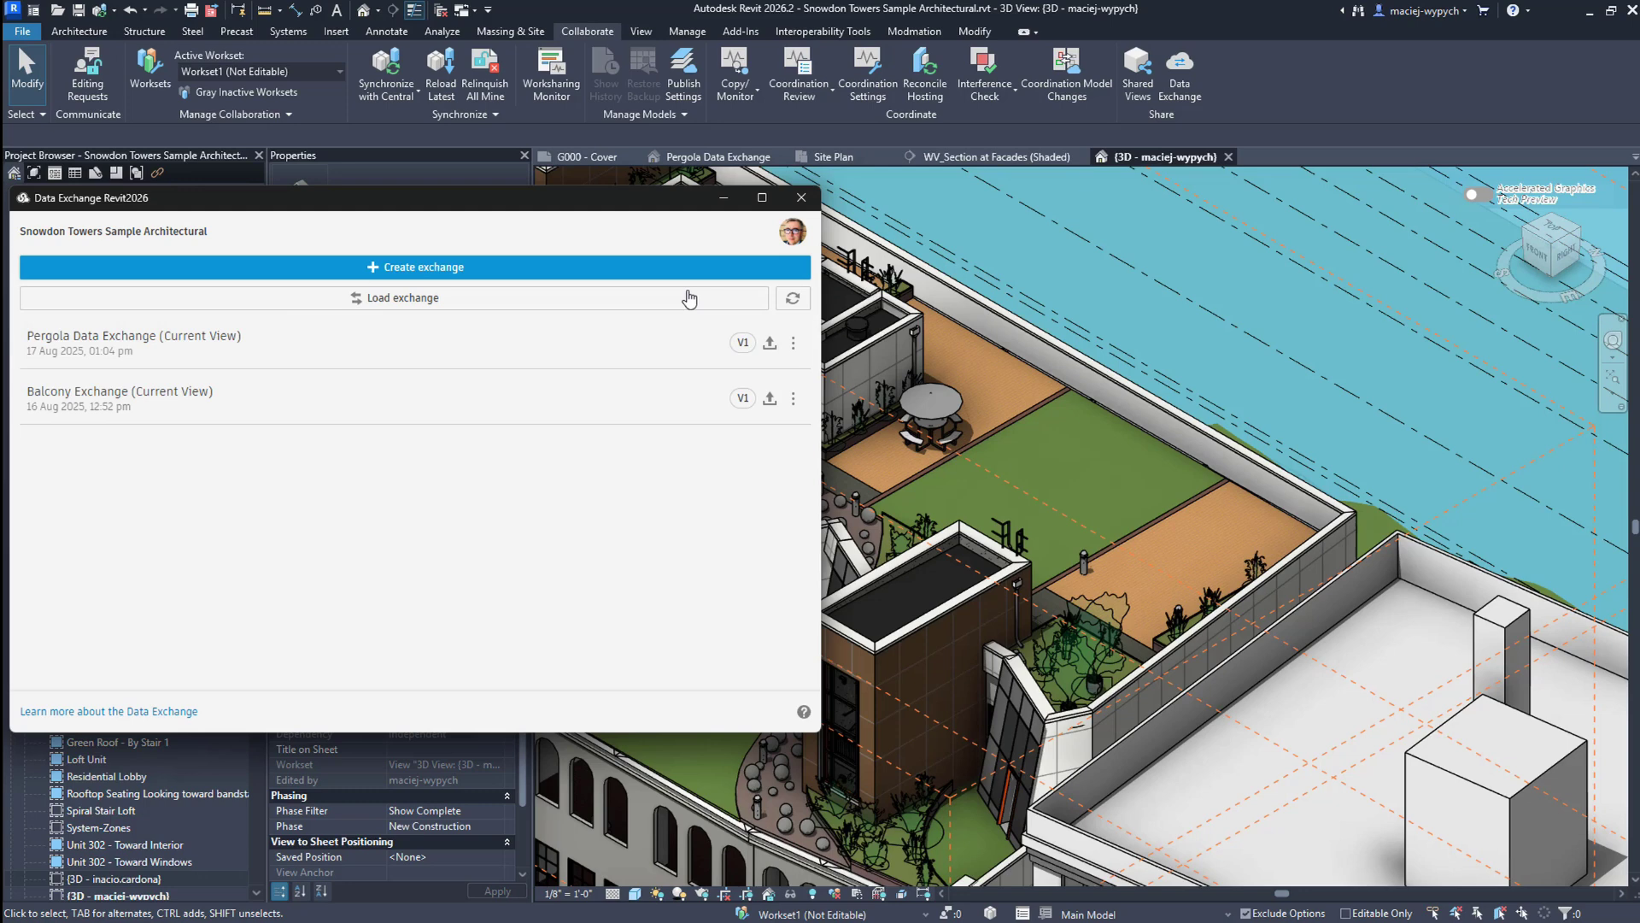
# Load Data Exchange Pergola Steelwork with Pick Point exchange placement onto the roof terrace.
pyautogui.click(688, 299)
pyautogui.click(359, 368)
pyautogui.click(793, 703)
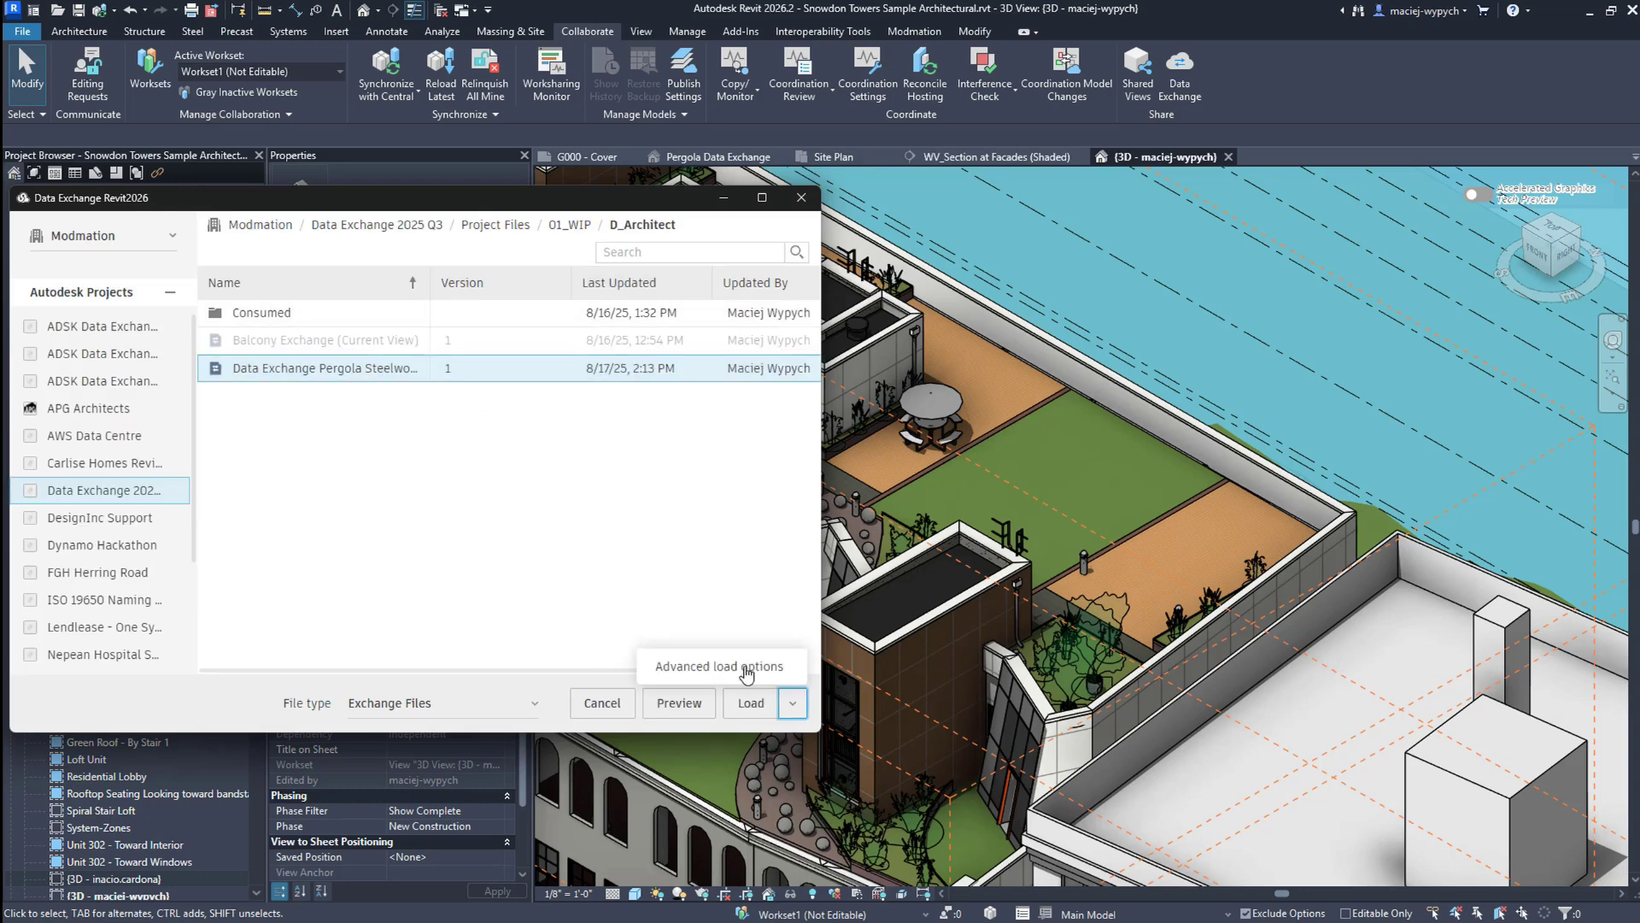
pyautogui.click(747, 670)
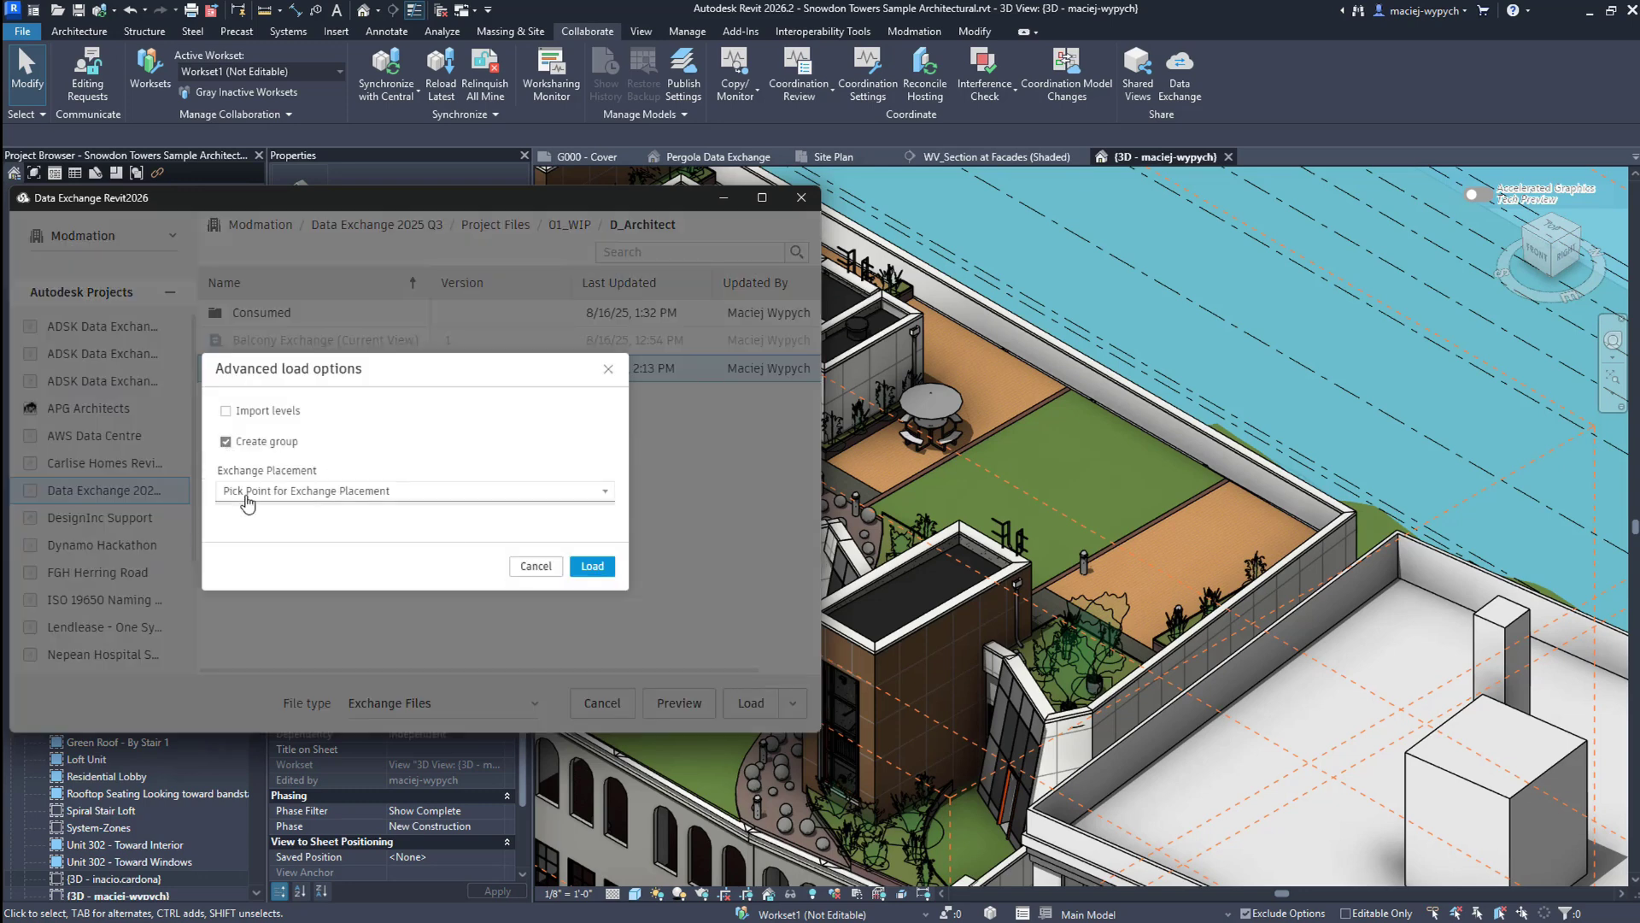
pyautogui.click(247, 492)
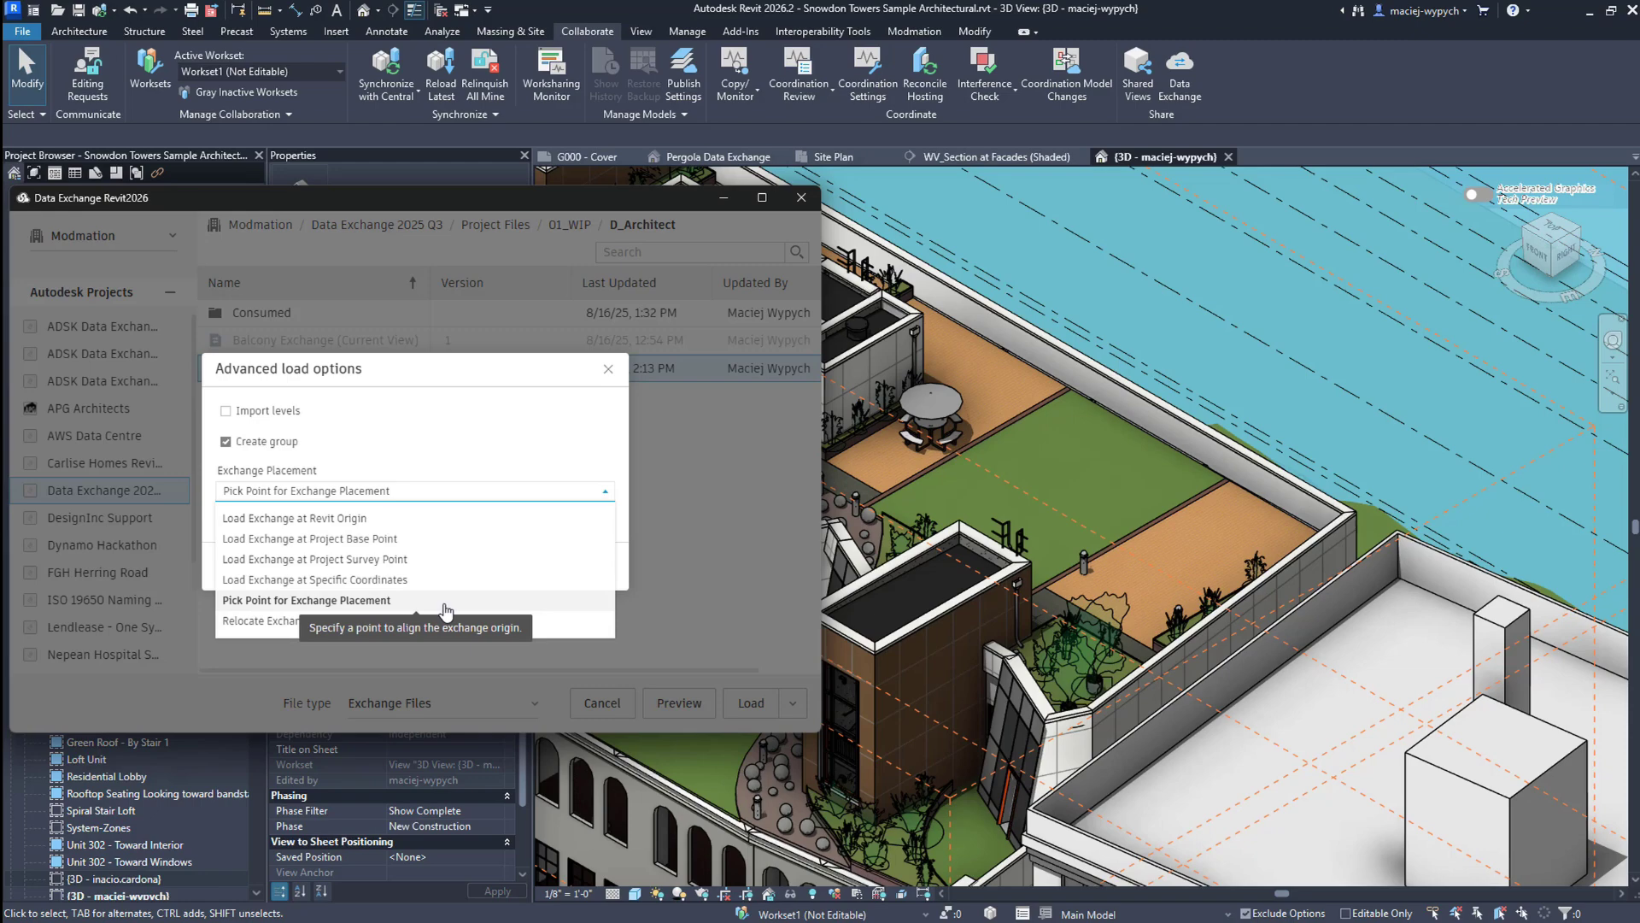
pyautogui.click(445, 600)
pyautogui.click(598, 567)
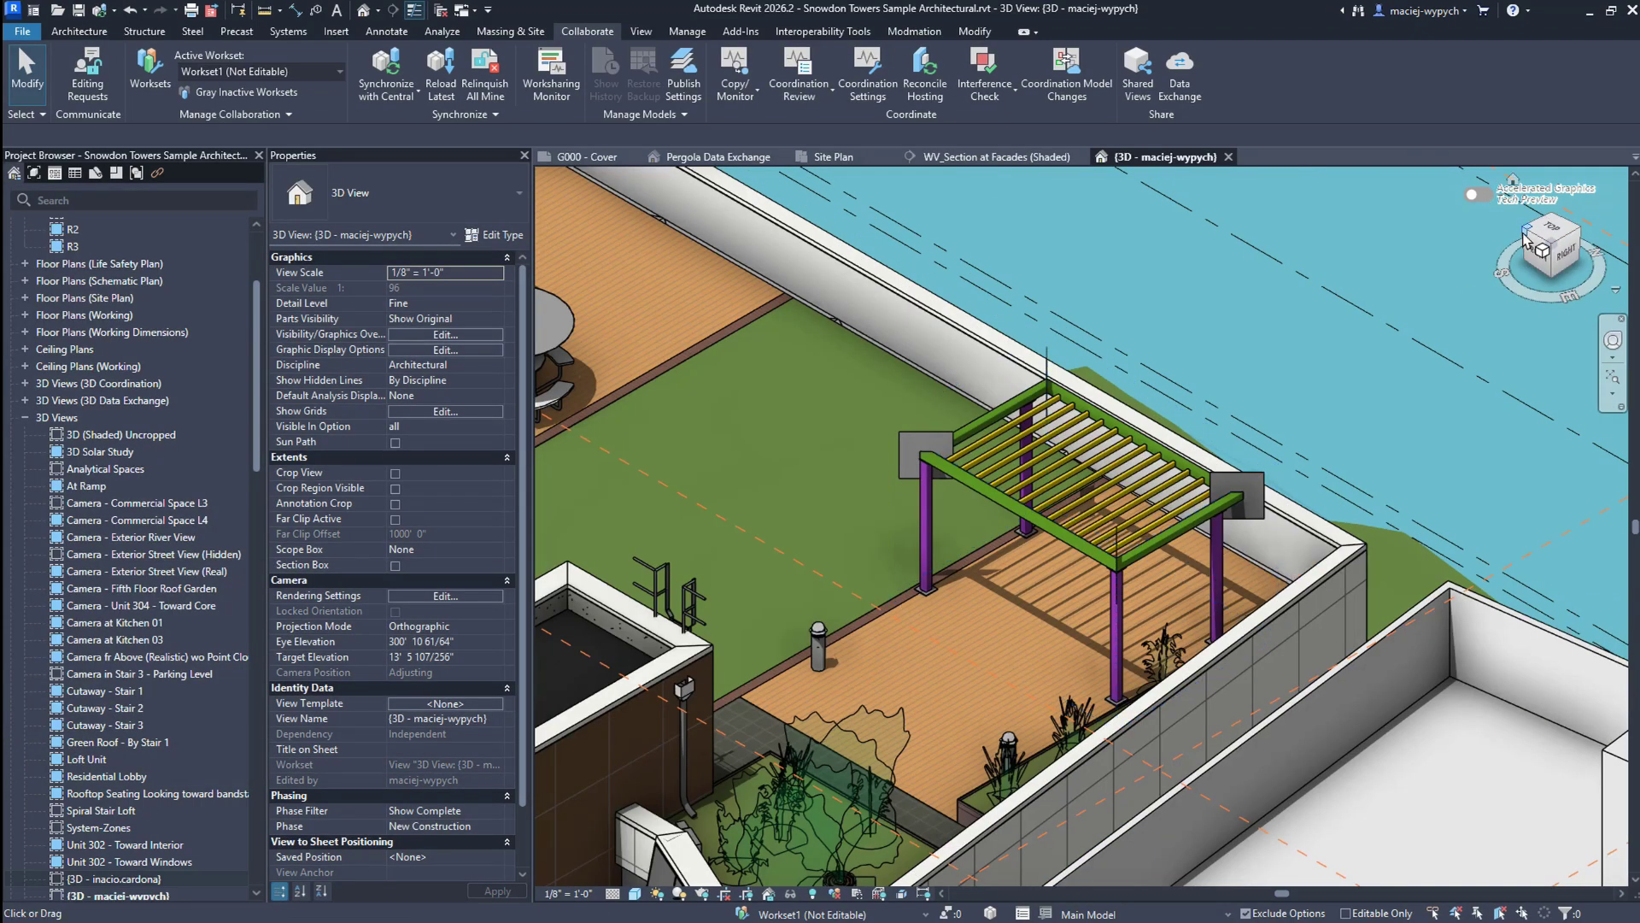
# View the site from the top and zoom in on the rooftop terrace pergolas.
pyautogui.click(1538, 233)
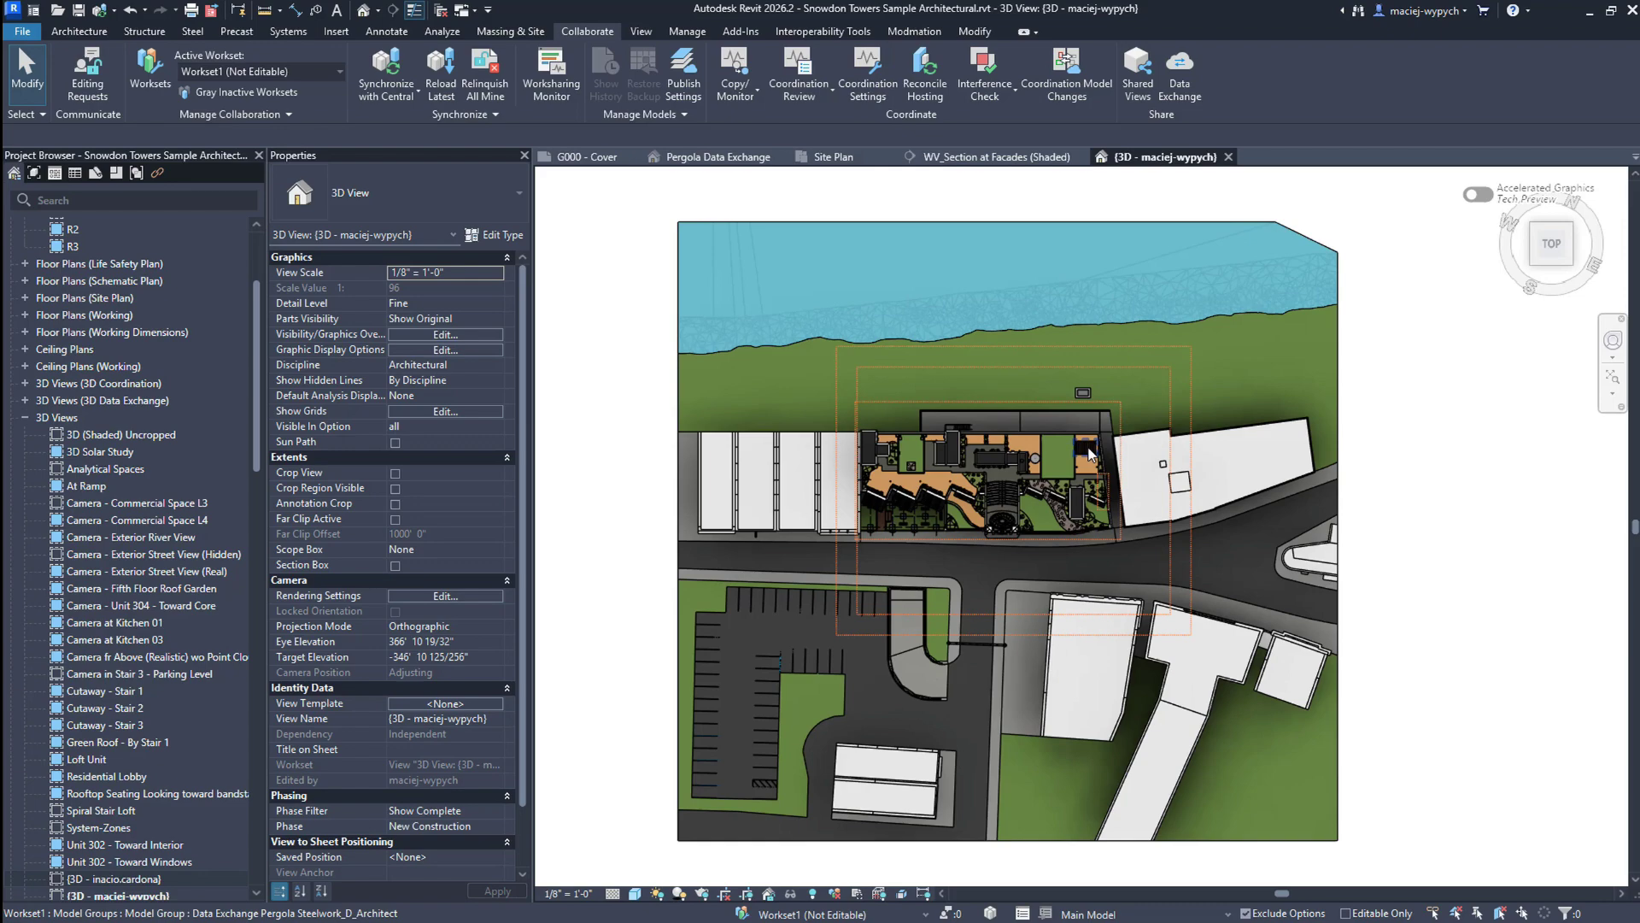
pyautogui.scroll(5, 1090, 454)
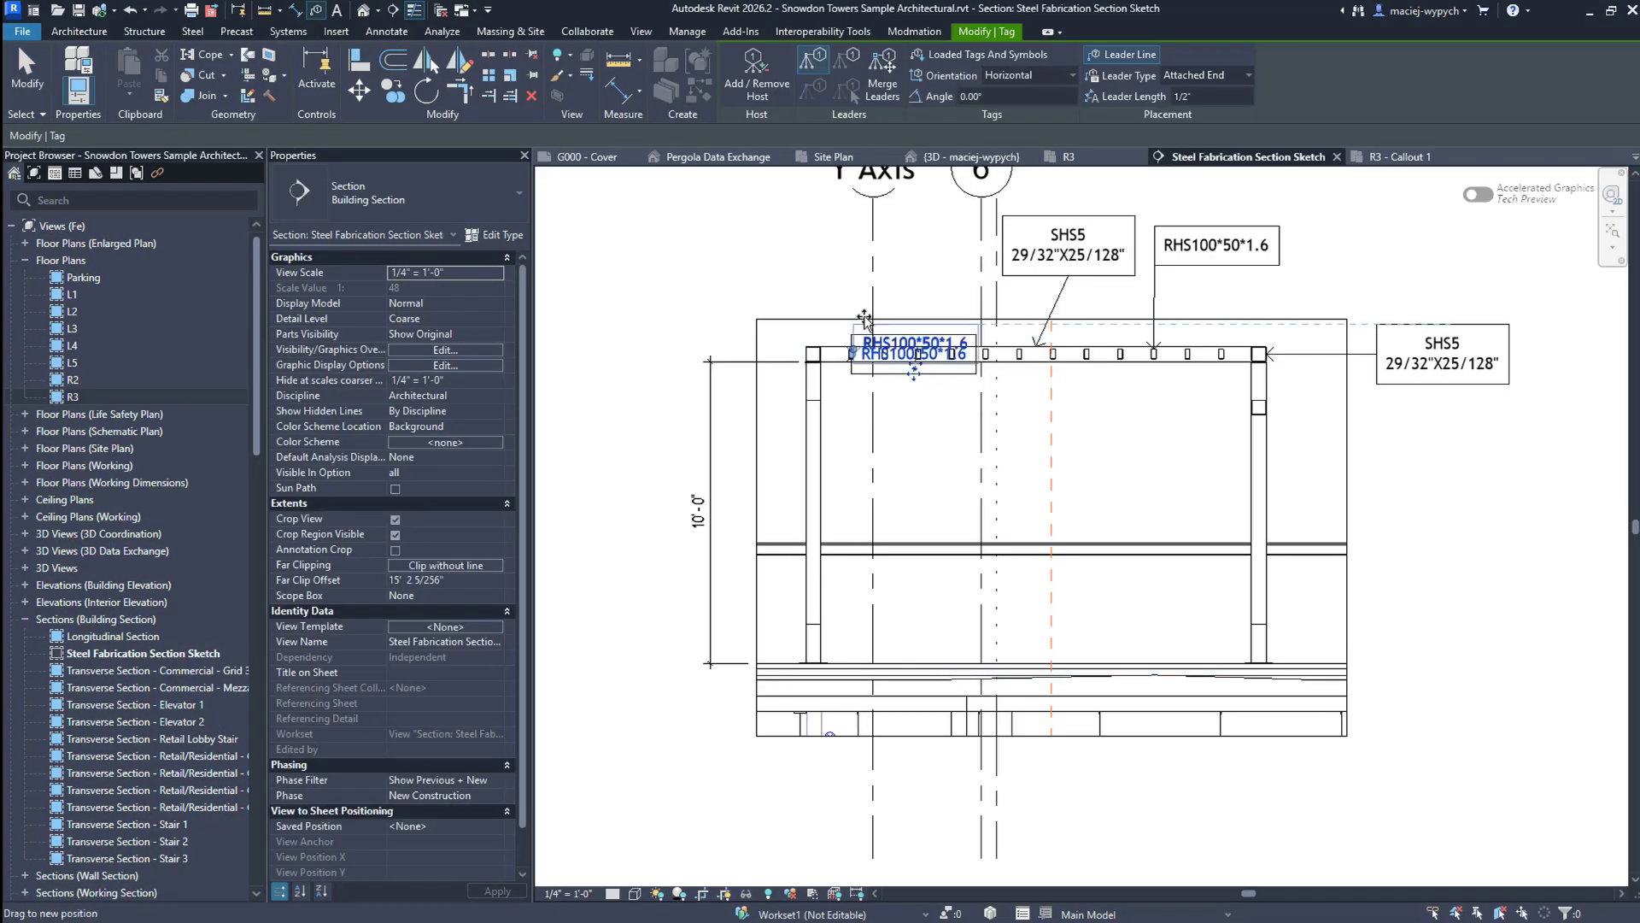
# Tag the pergola's top member and SHS5 post, and move the RHS100*50*1.6 tag to a clearer spot.
pyautogui.click(855, 352)
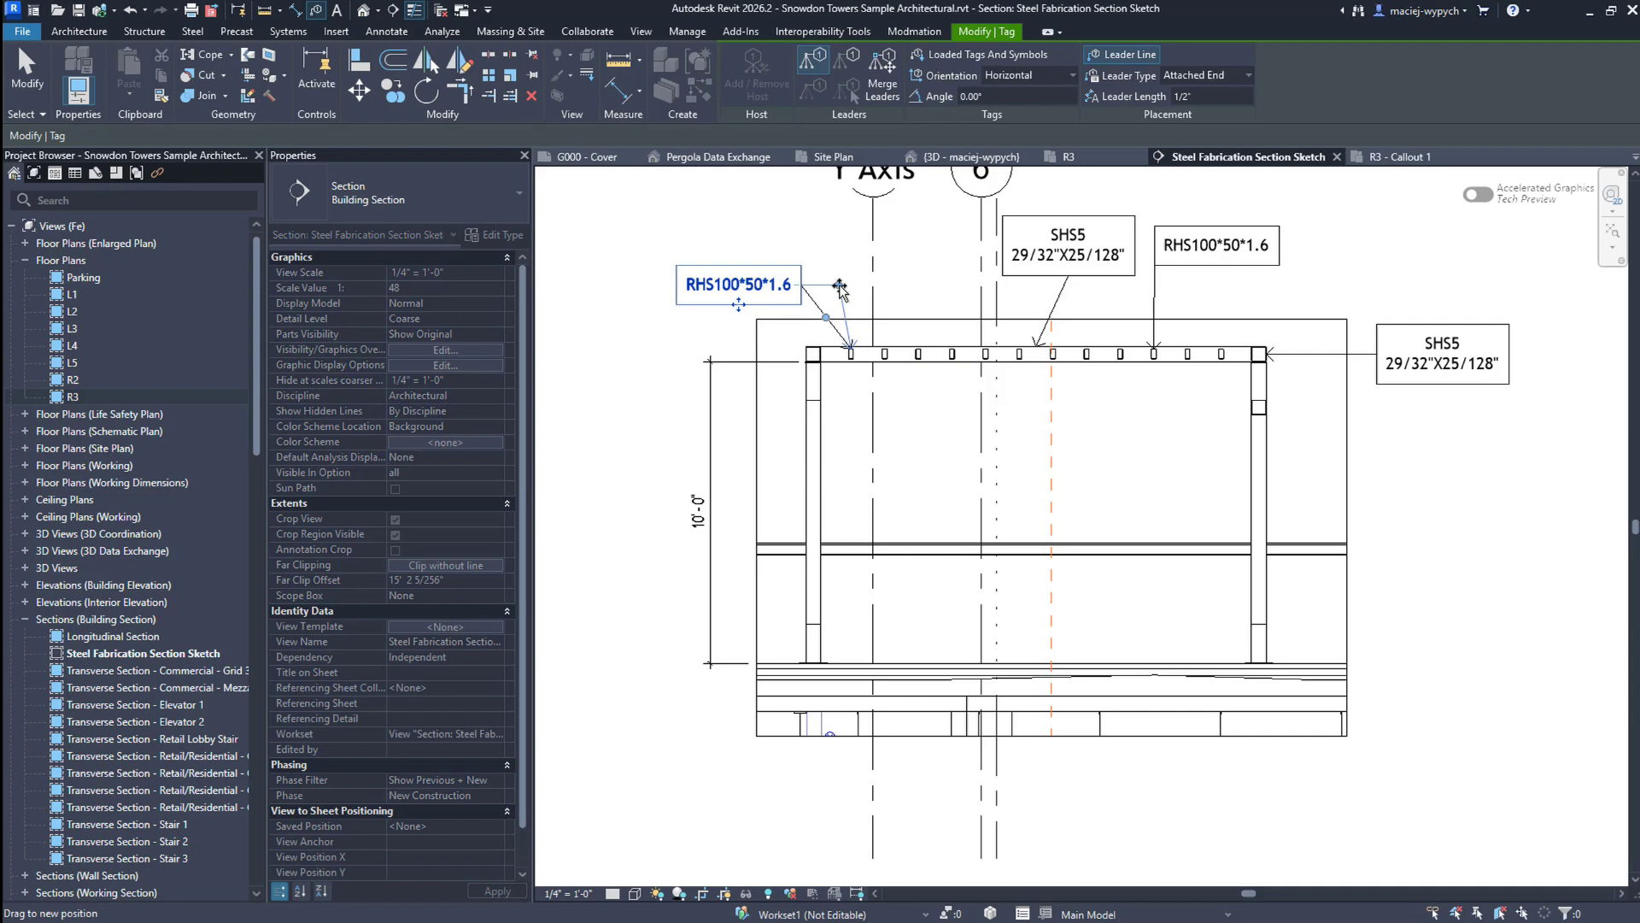
pyautogui.click(1069, 278)
pyautogui.press('Escape')
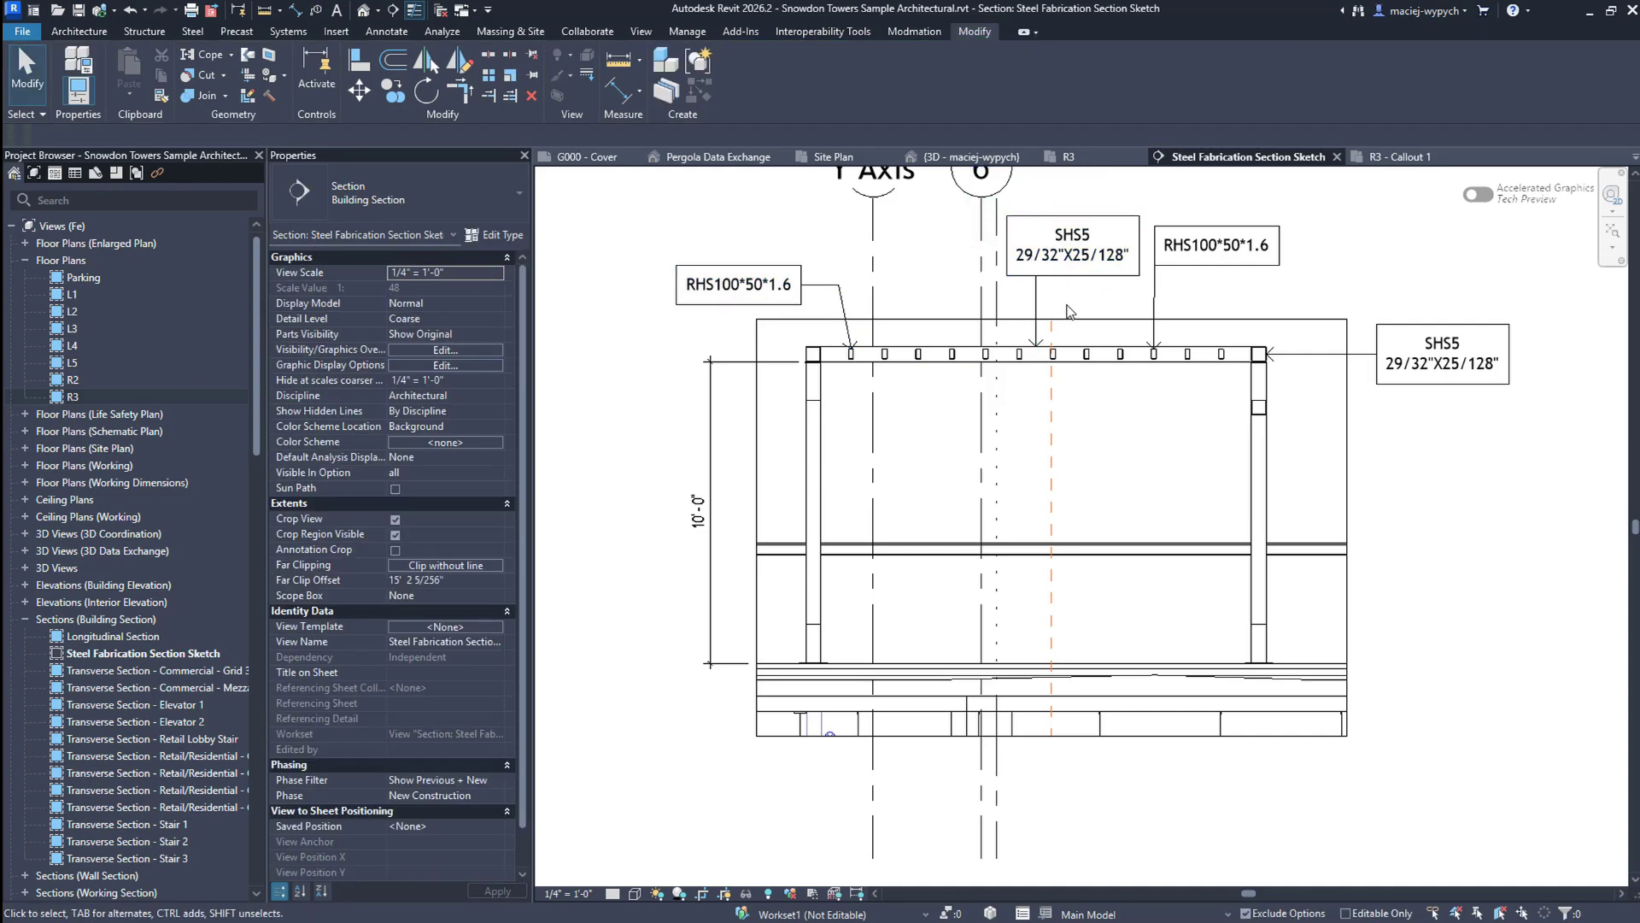
pyautogui.moveTo(1218, 271)
pyautogui.mouseDown()
pyautogui.moveTo(1229, 295)
pyautogui.moveTo(1217, 271)
pyautogui.mouseUp()
pyautogui.press('Escape')
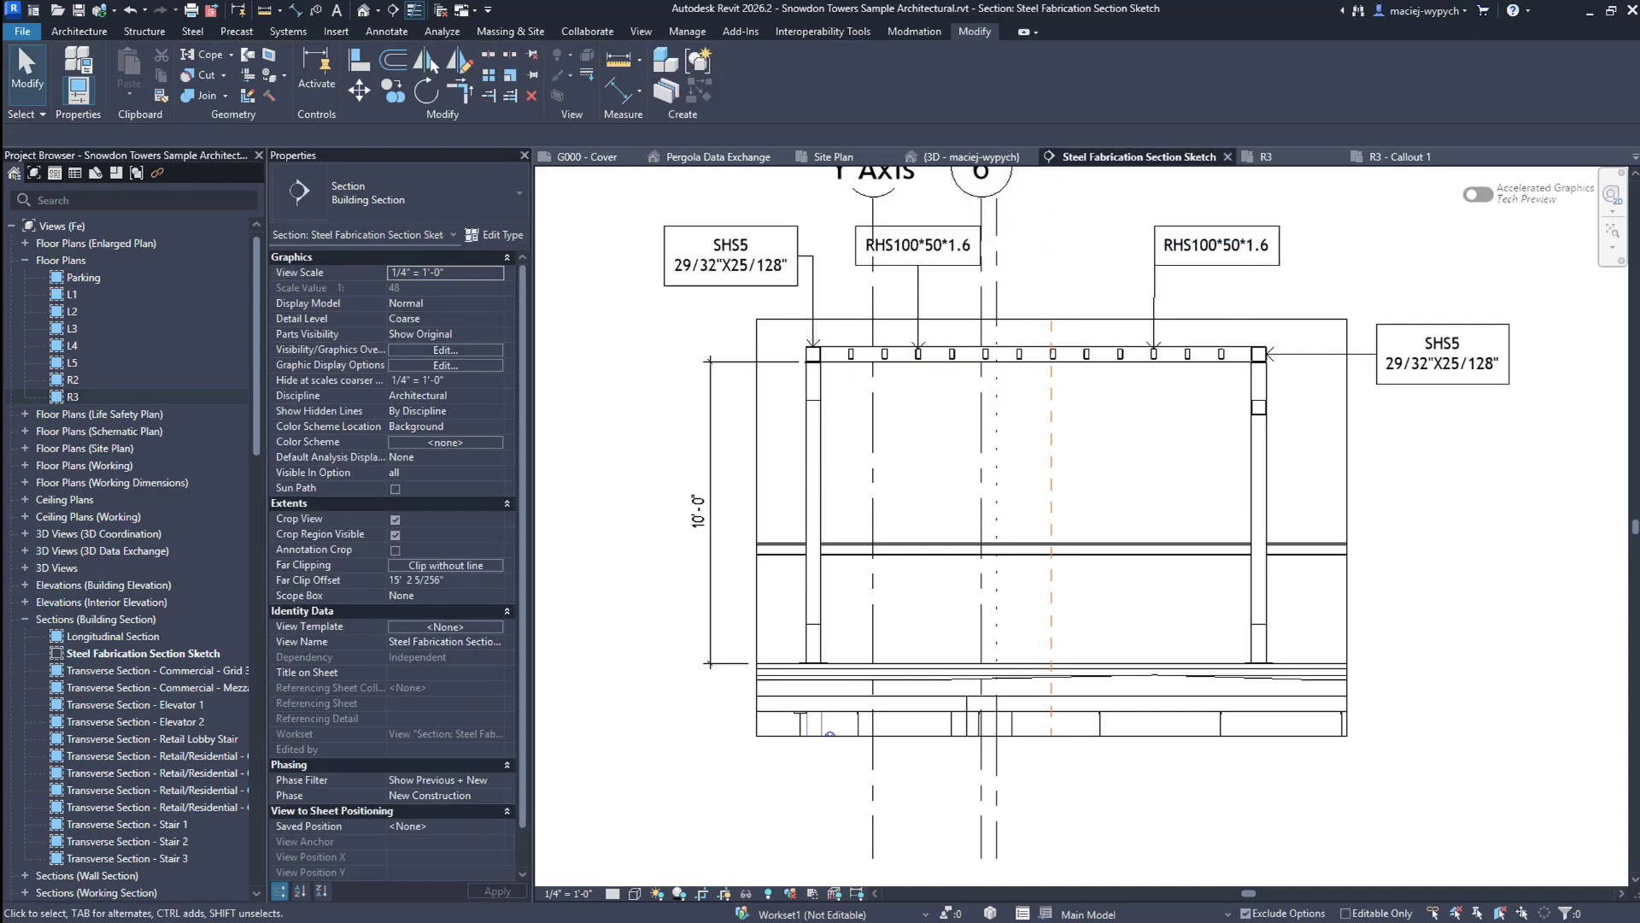
# Create a new Structural Framing schedule with Profile, Length and Count fields.
pyautogui.scroll(-10, 104, 648)
pyautogui.rightClick(102, 381)
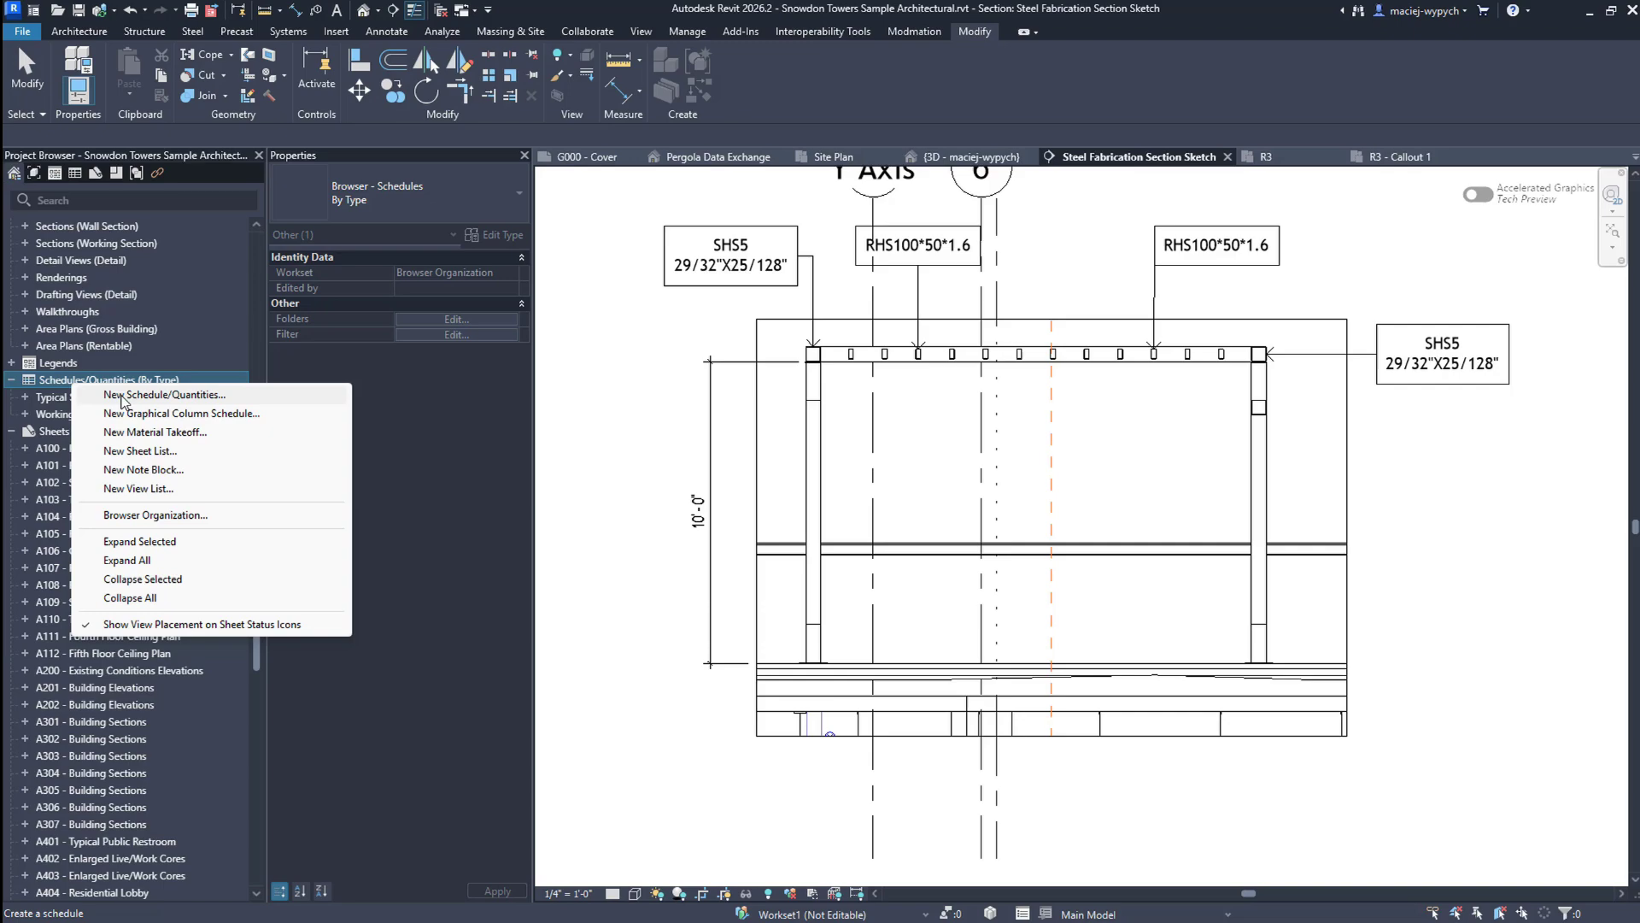
pyautogui.click(122, 395)
pyautogui.scroll(-10, 726, 512)
pyautogui.doubleClick(767, 597)
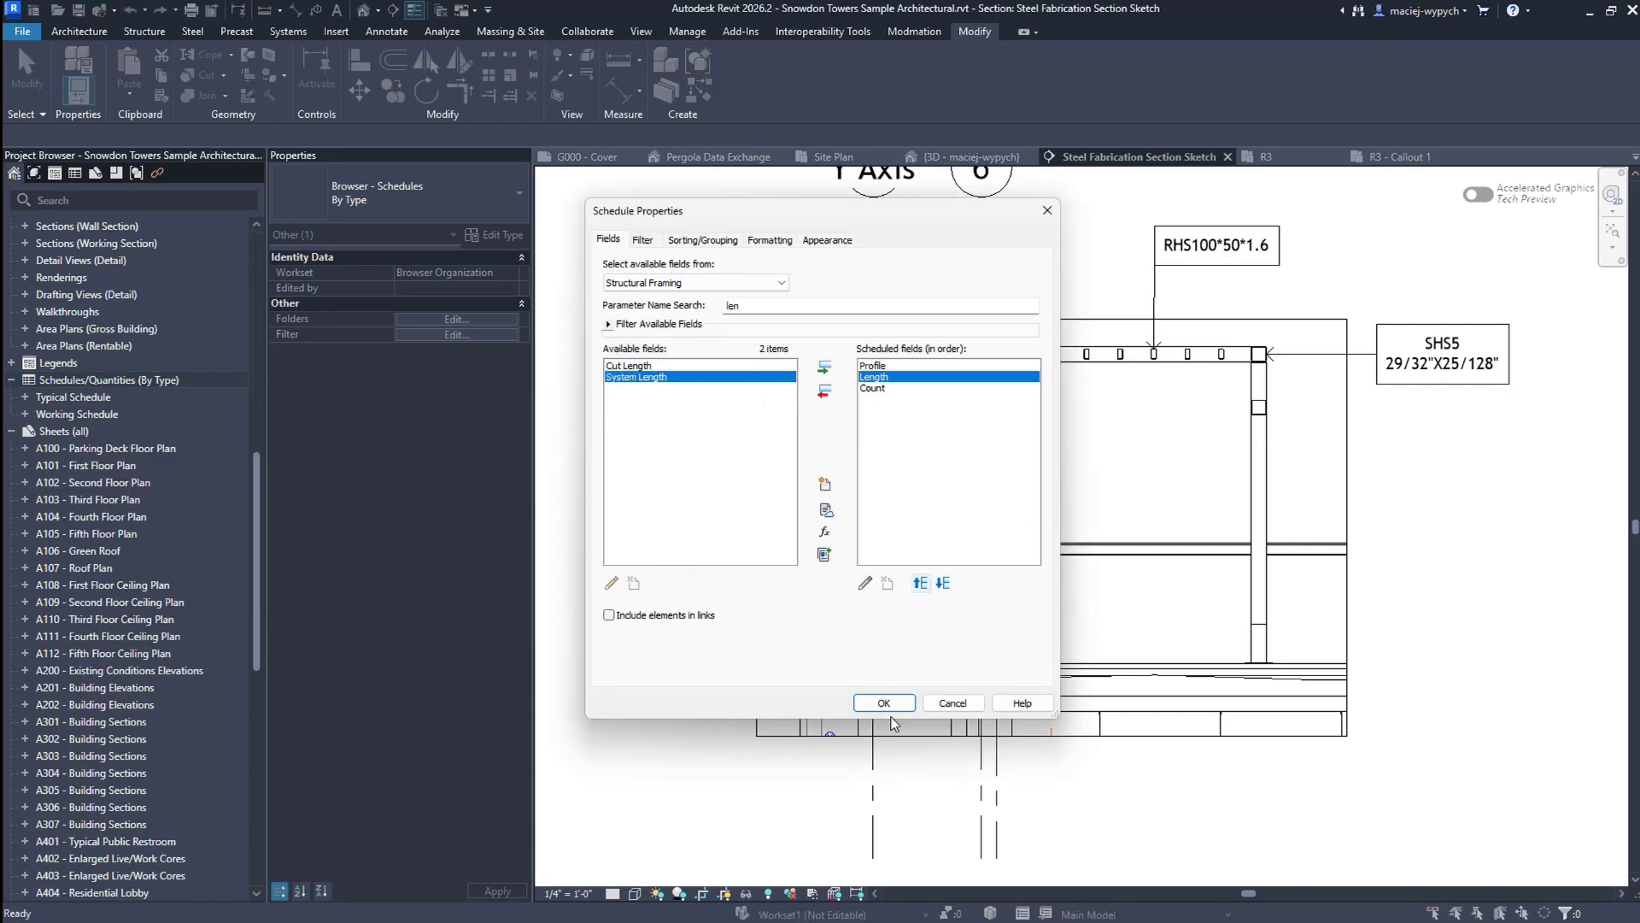
pyautogui.click(879, 692)
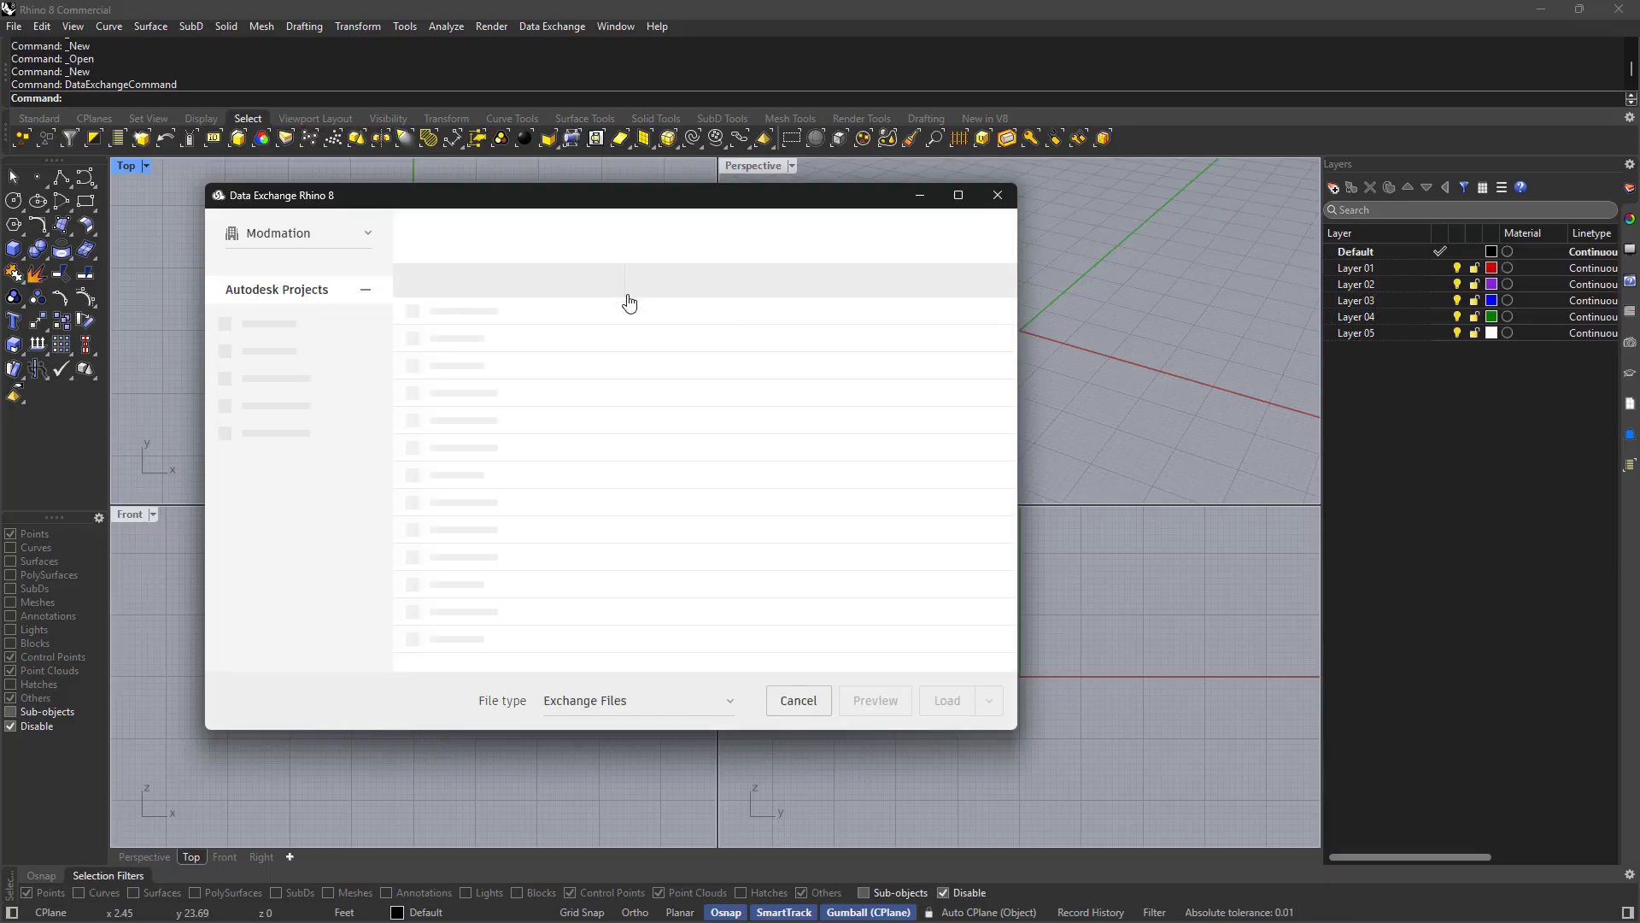
# Set the chosen exchange to load elements onto category layers, with General parameters included.
pyautogui.click(988, 701)
pyautogui.click(927, 654)
pyautogui.click(596, 458)
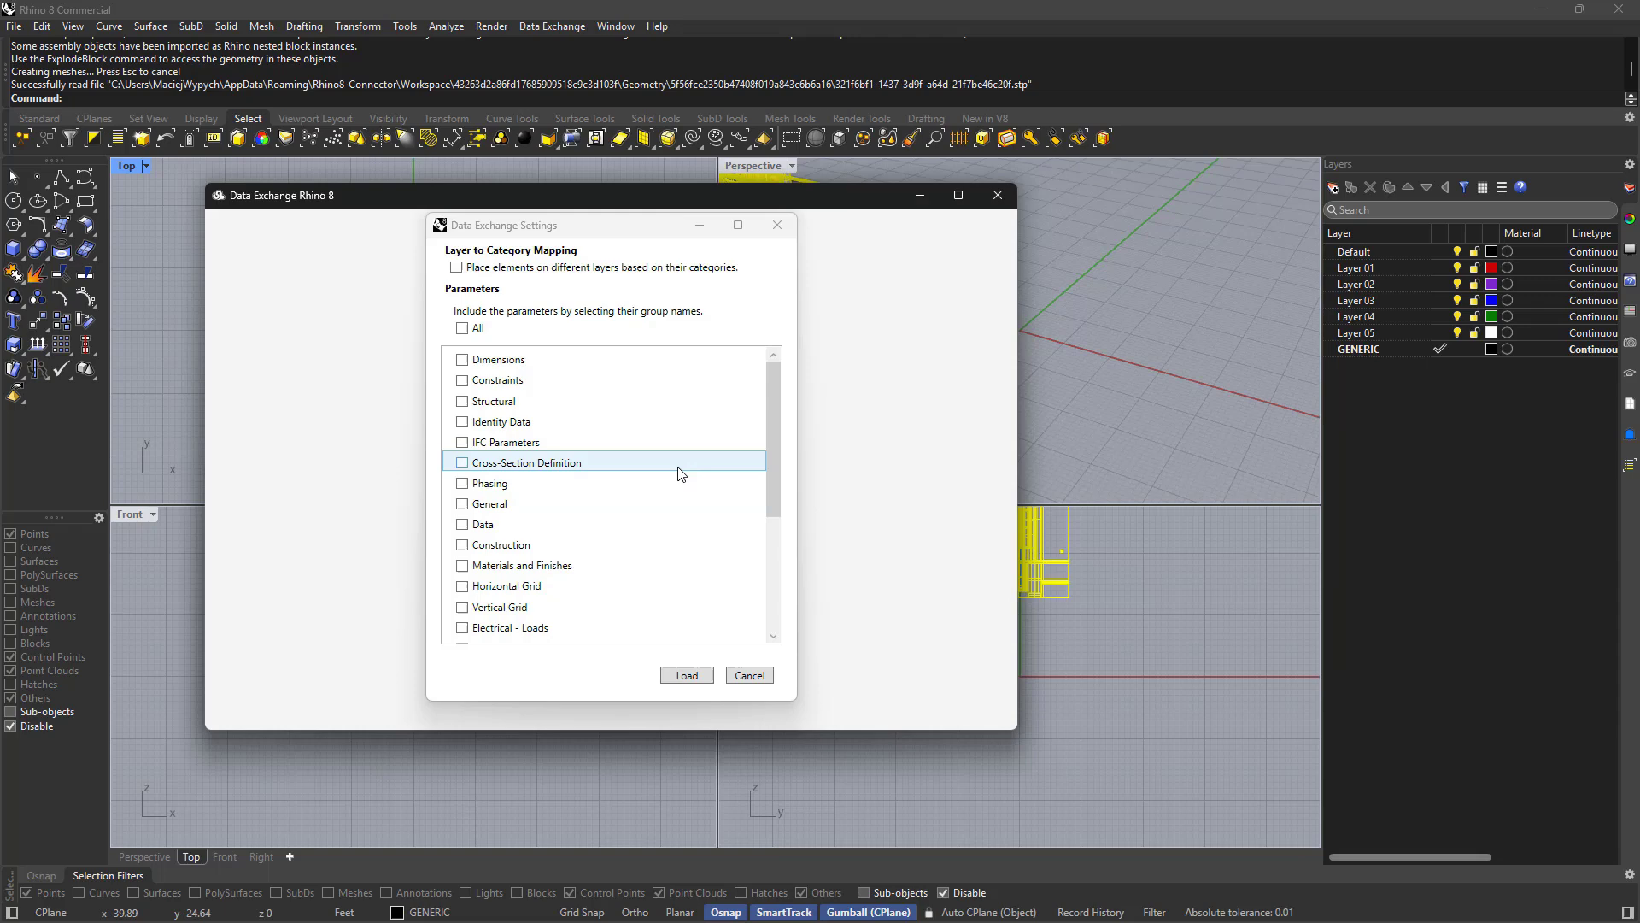
pyautogui.click(560, 268)
pyautogui.click(586, 504)
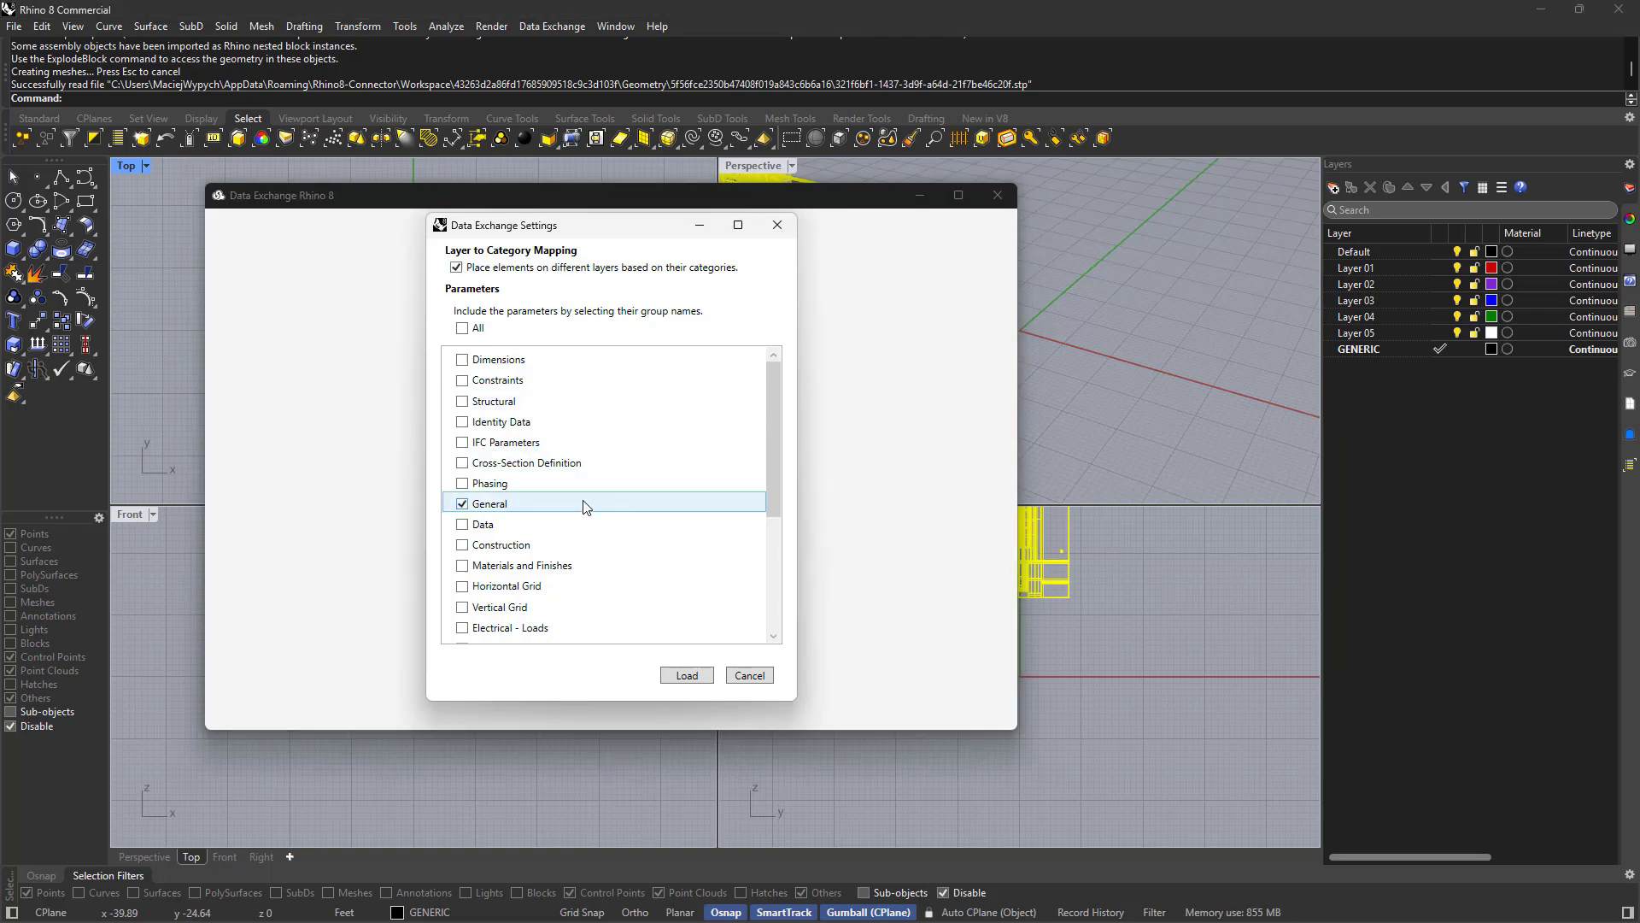
pyautogui.scroll(-5, 586, 507)
# Load the exchange, generate the metal facade panels with Grasshopper, and orbit the Perspective view to inspect them.
pyautogui.click(687, 675)
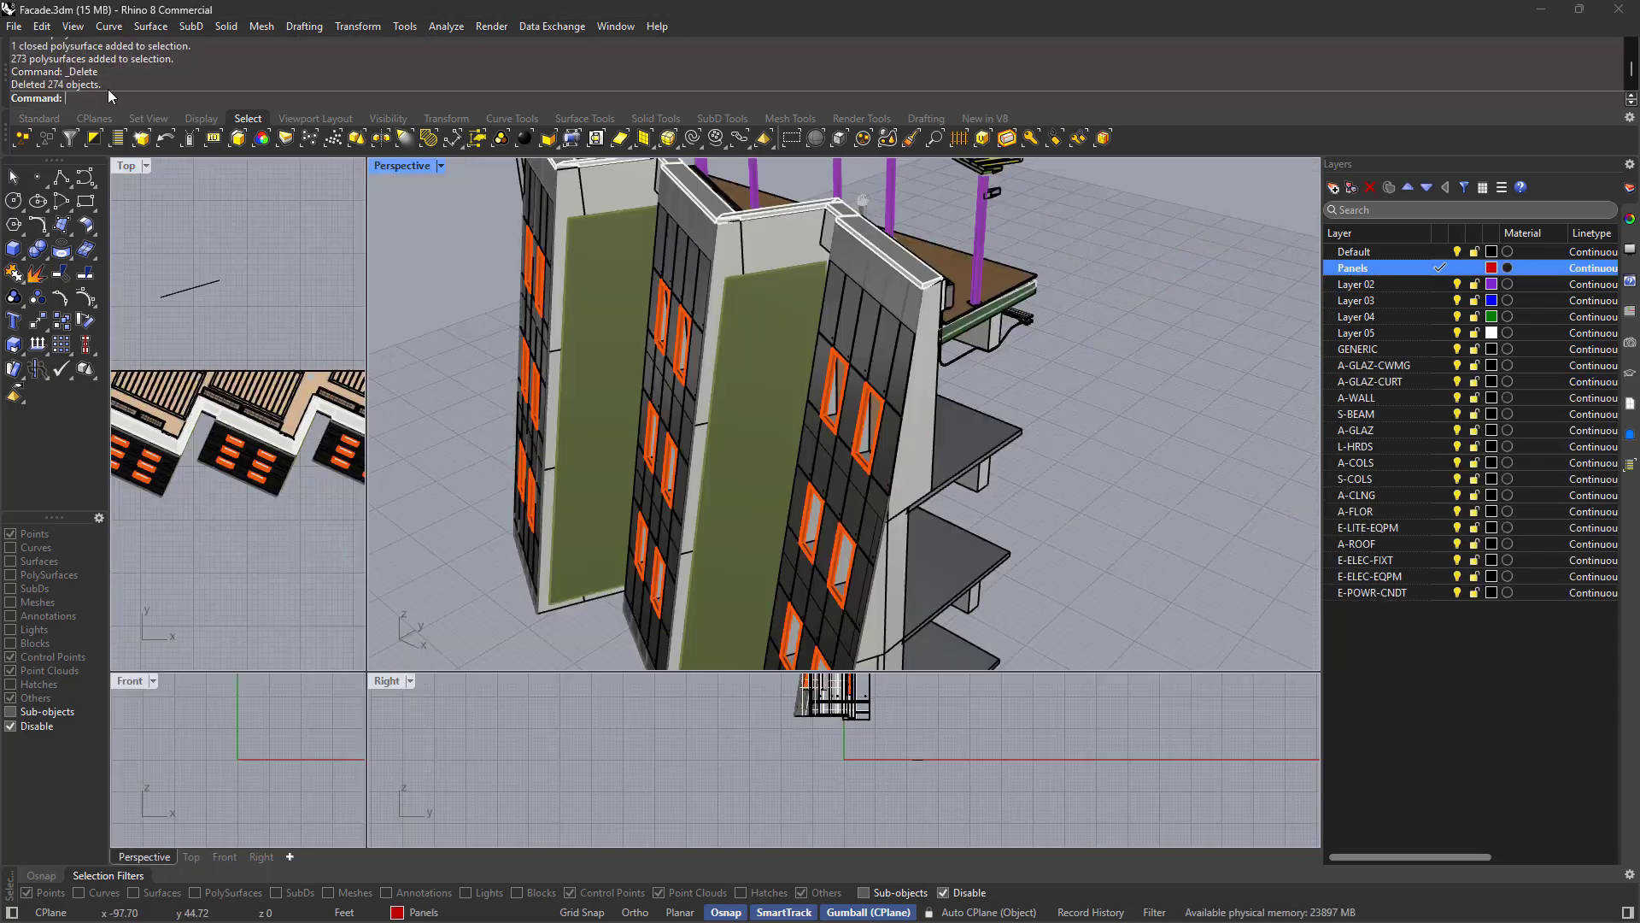
pyautogui.press('Return')
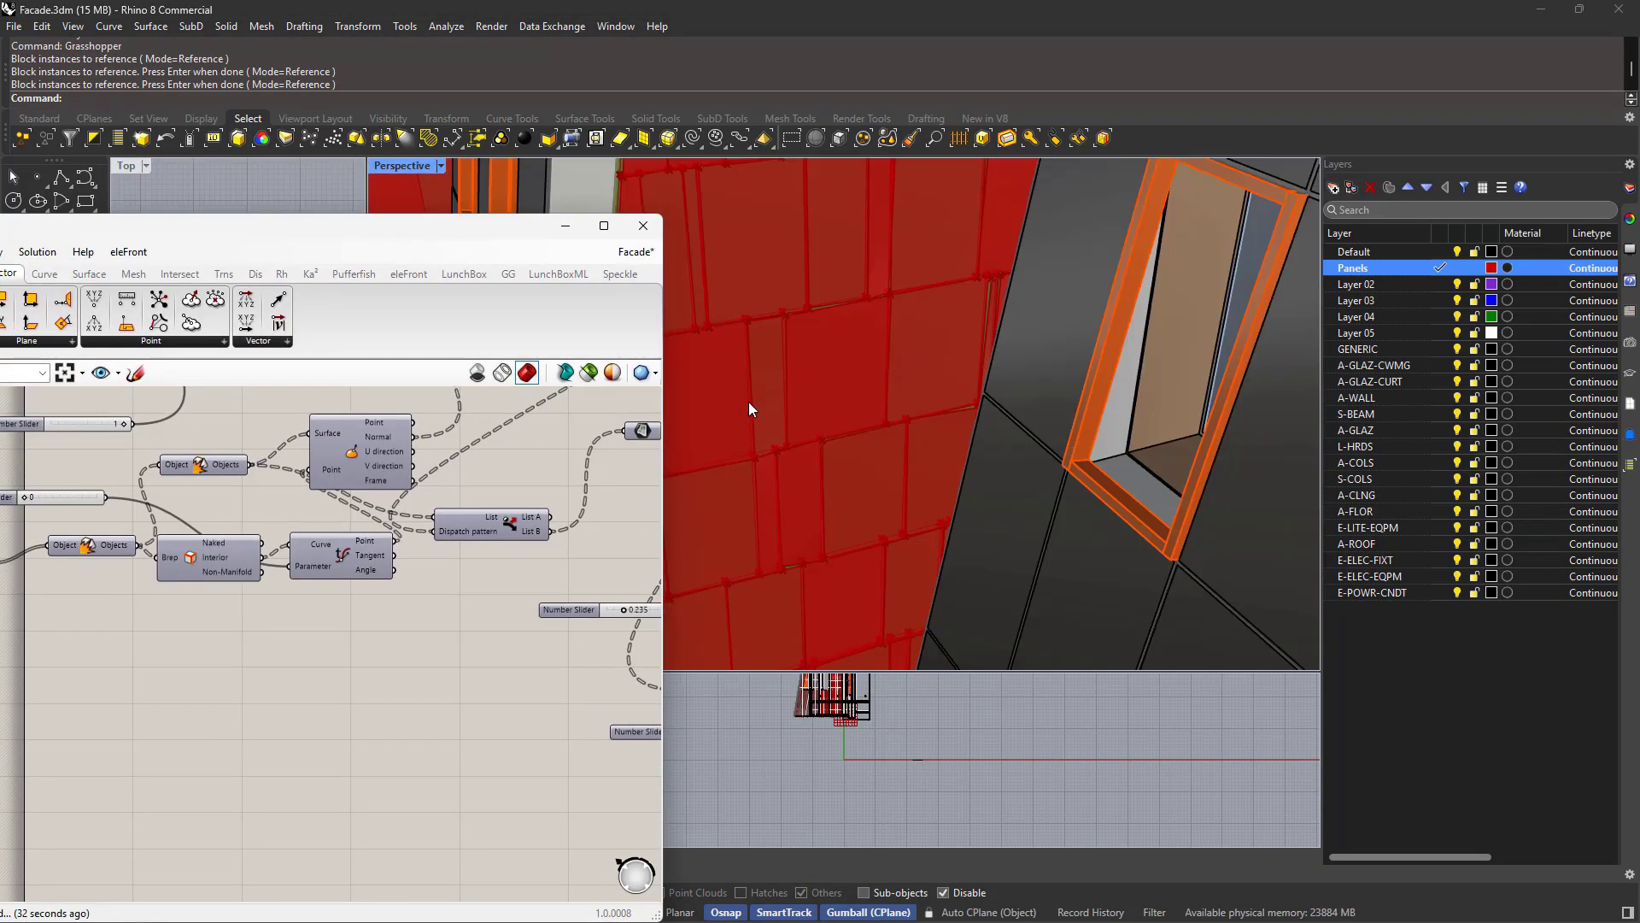
pyautogui.moveTo(749, 401); pyautogui.dragTo(787, 446, button='right')
pyautogui.scroll(3, 407, 699)
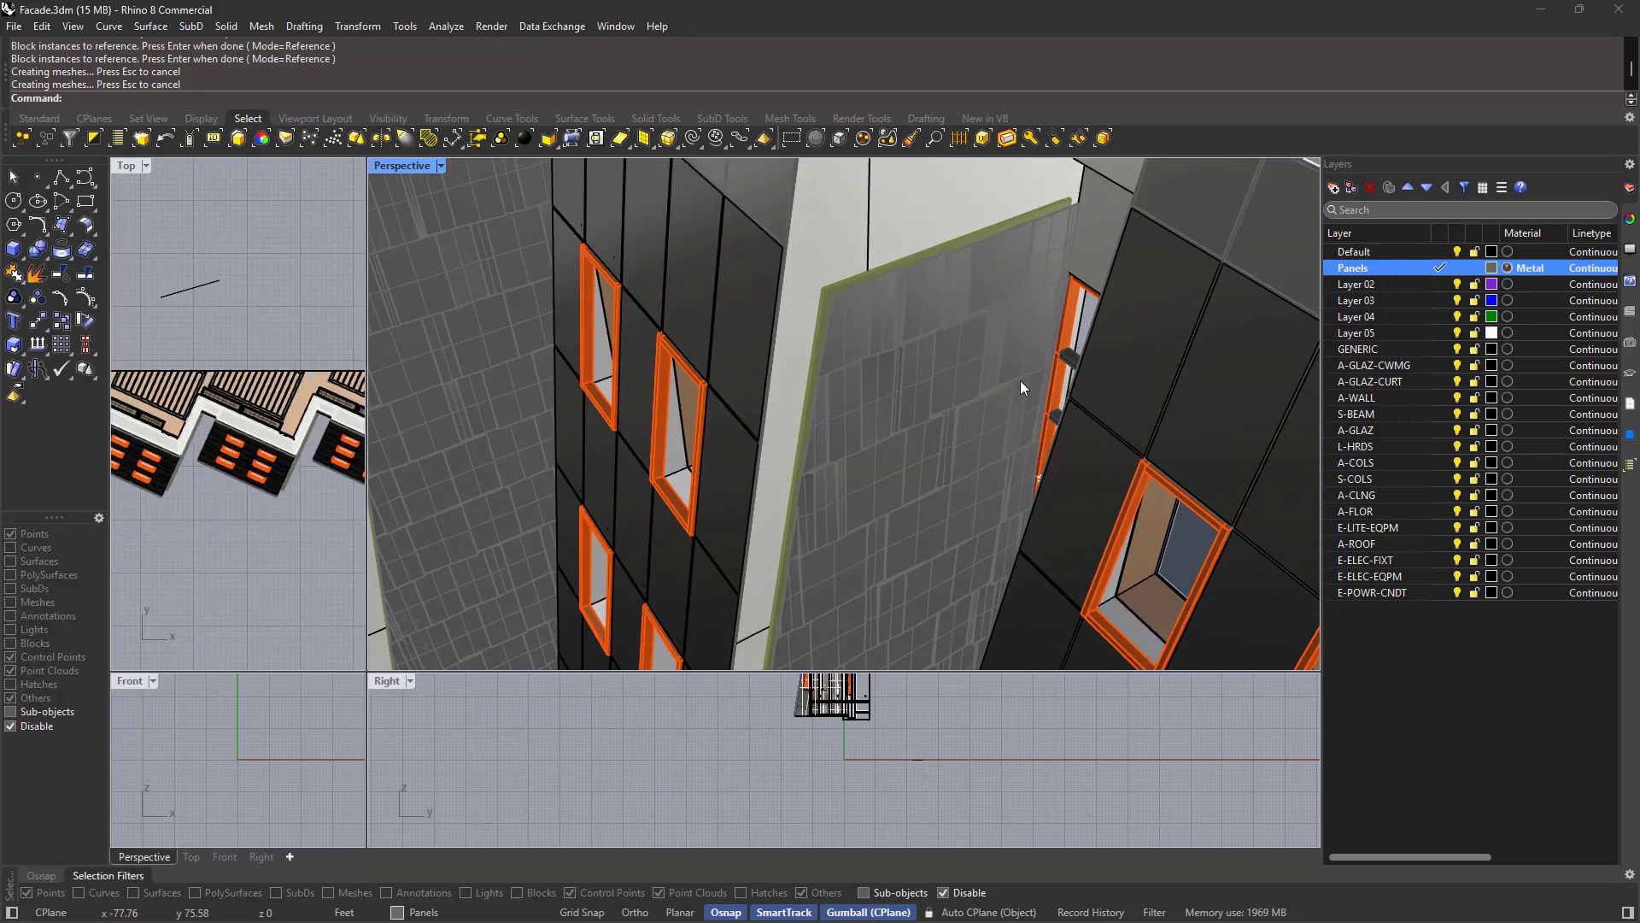
pyautogui.scroll(-3, 916, 451)
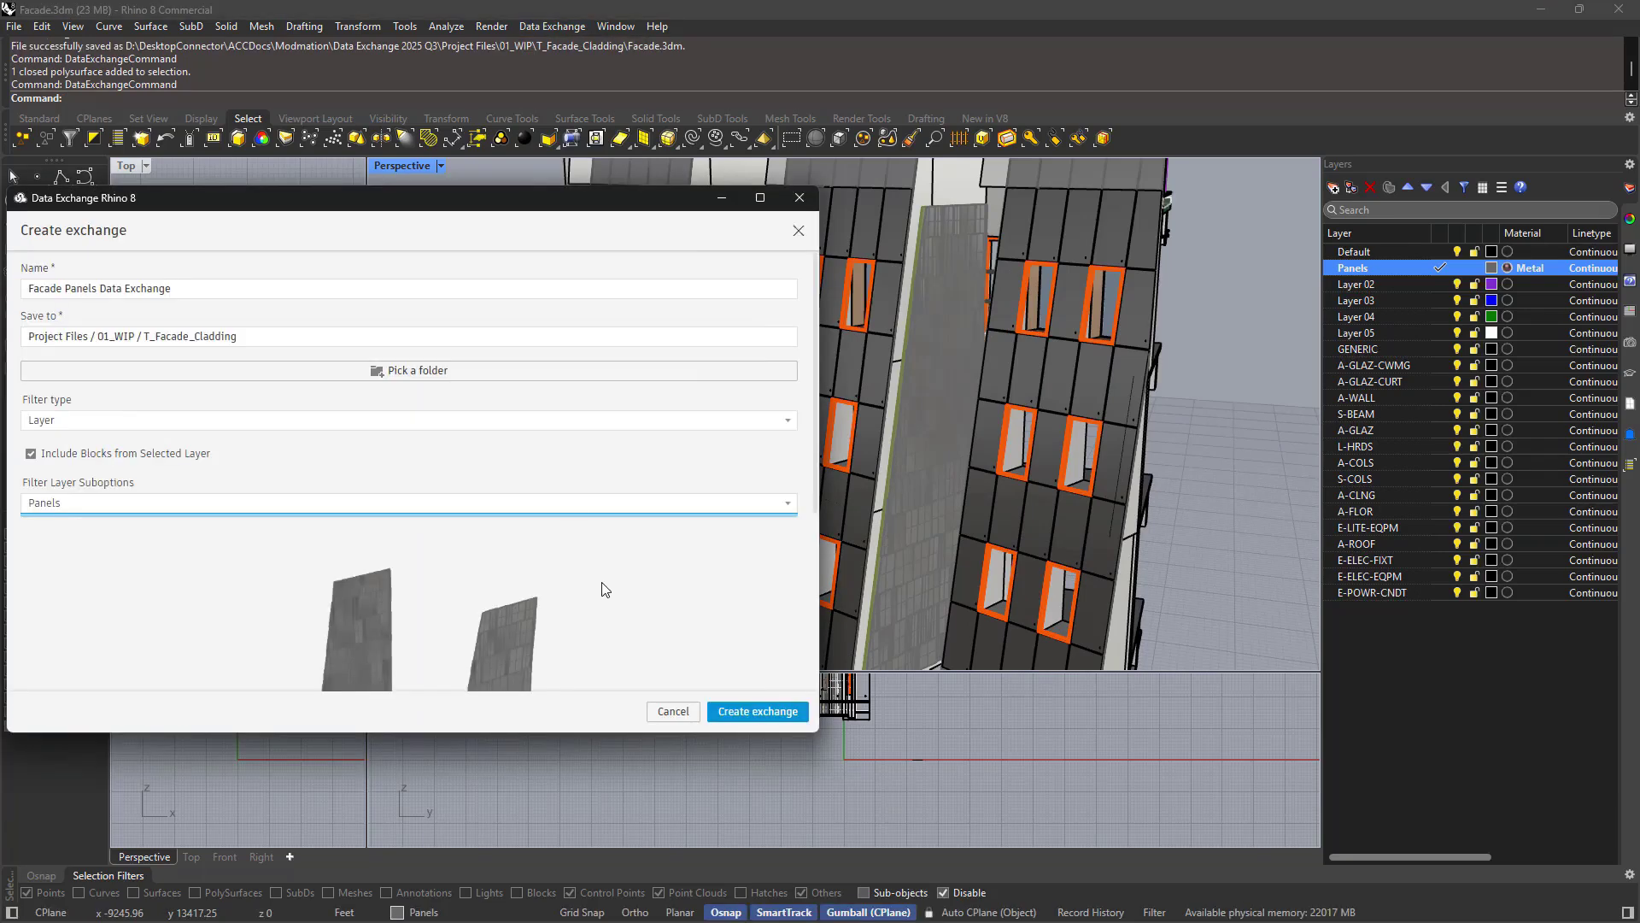
pyautogui.scroll(-3, 600, 587)
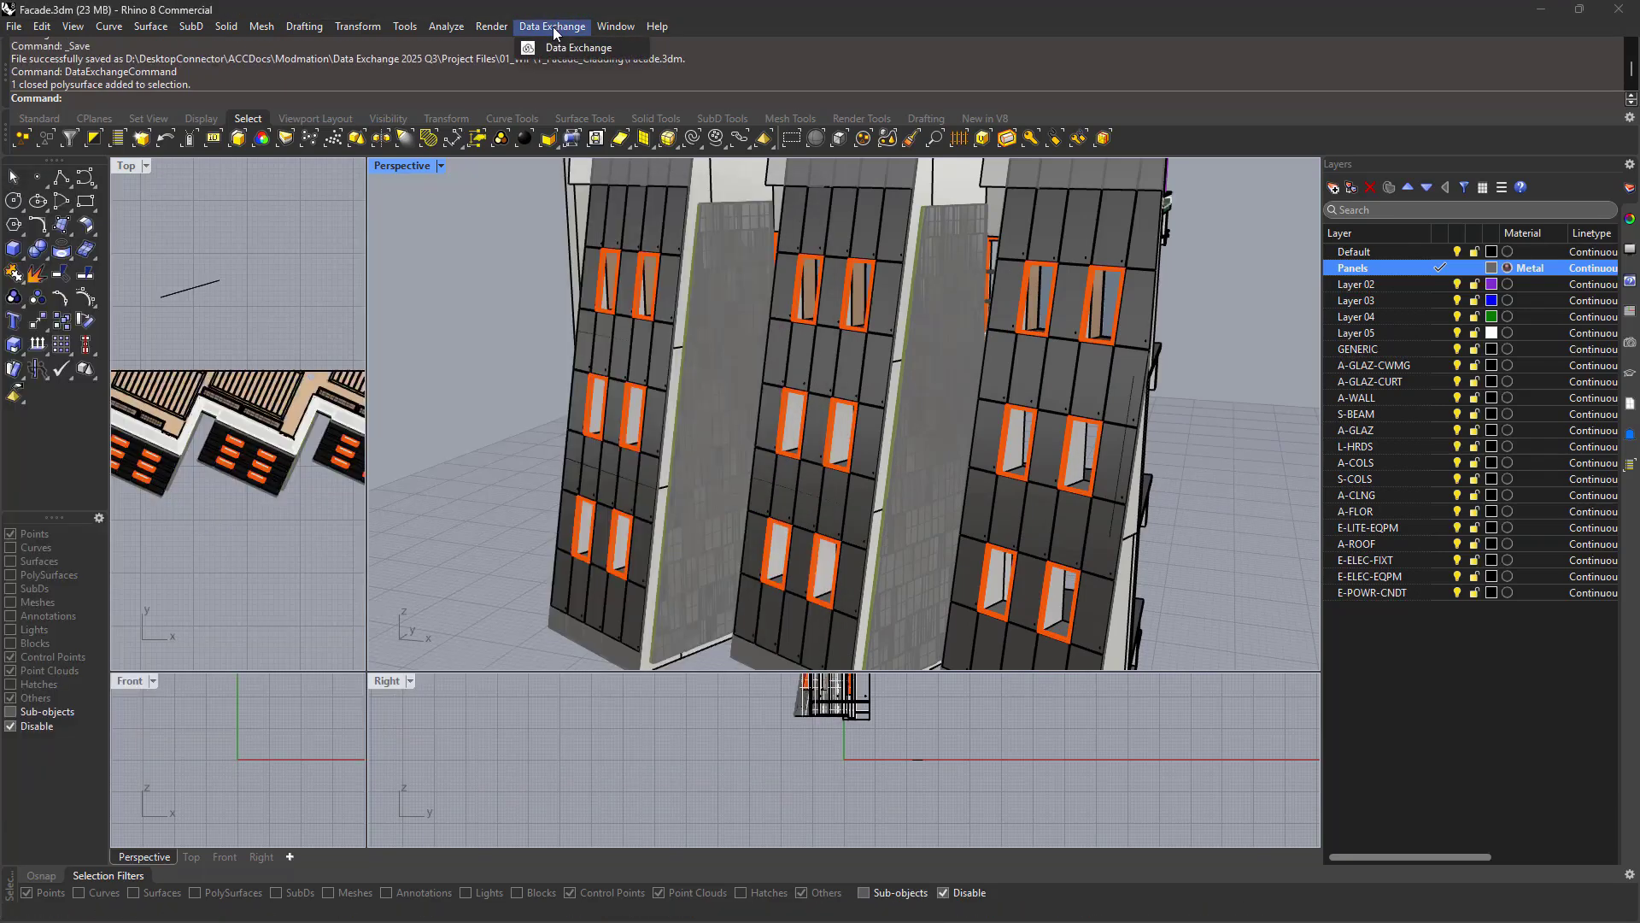
# Create the Facade Panels Data Exchange in T_Facade_Cladding, filtered by layer to include only Panels.
pyautogui.click(568, 47)
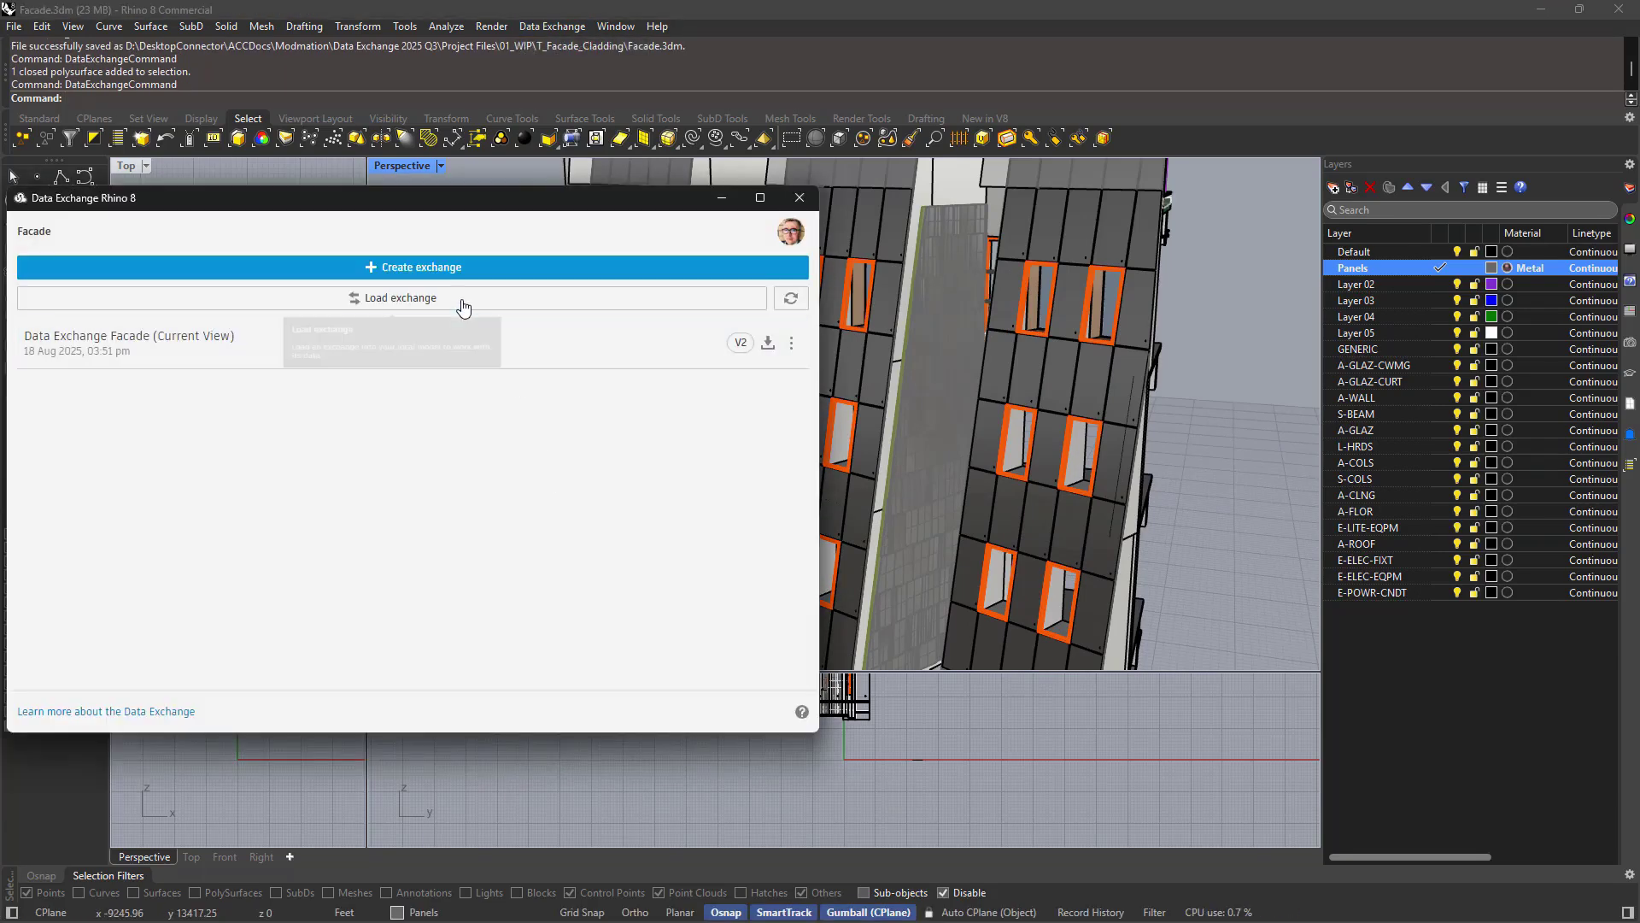
pyautogui.click(461, 270)
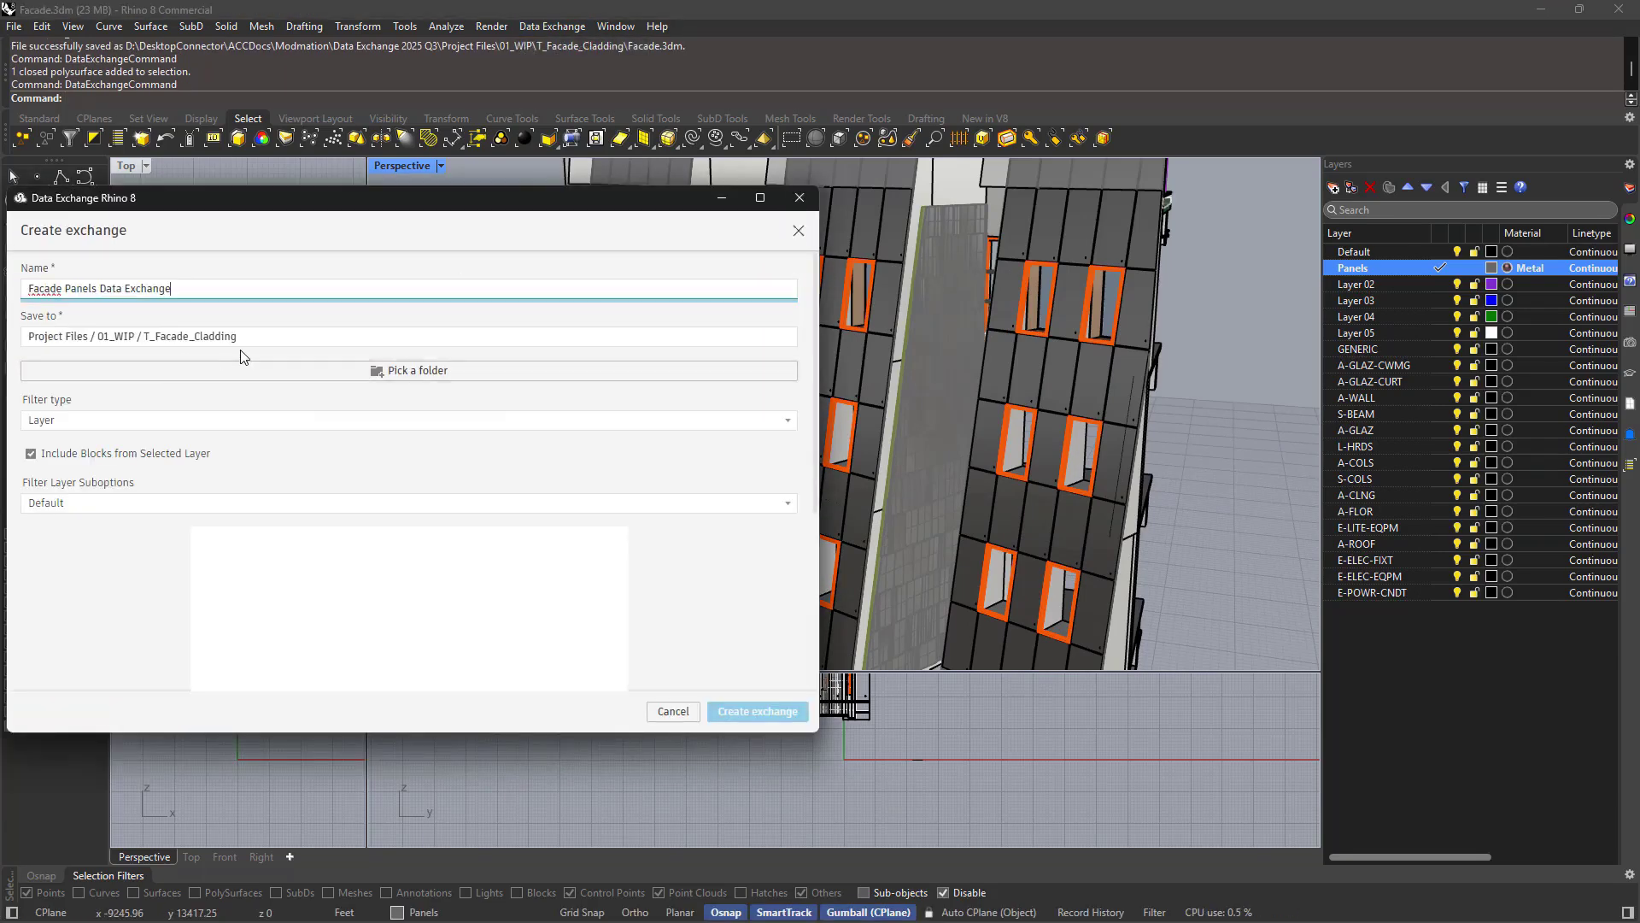
pyautogui.click(282, 421)
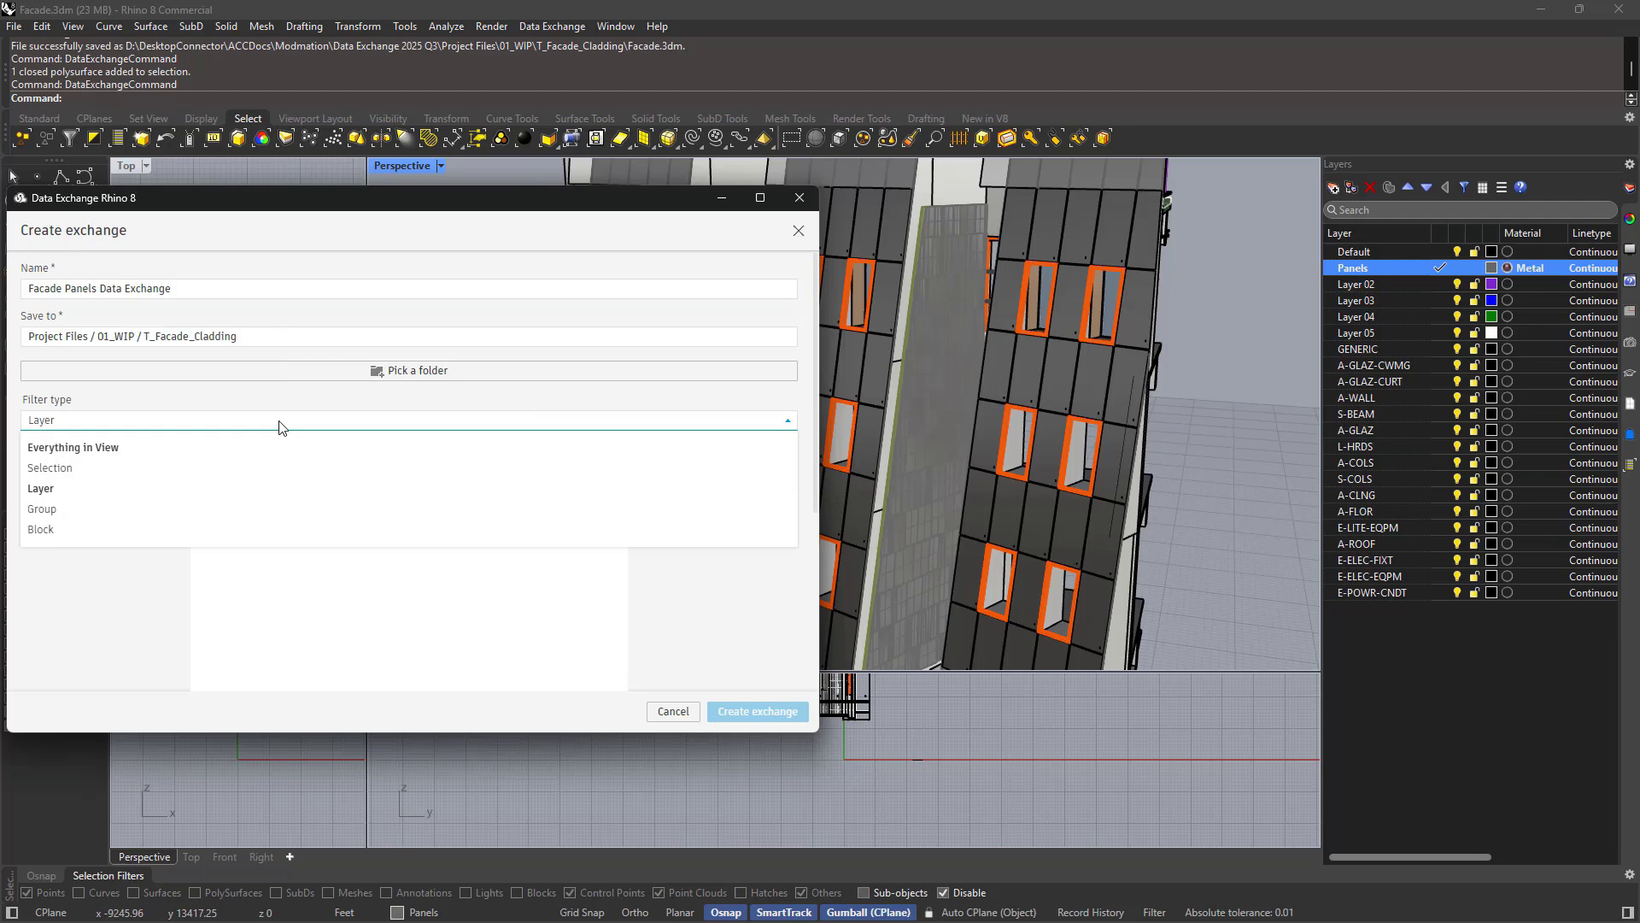
pyautogui.click(265, 488)
pyautogui.click(260, 508)
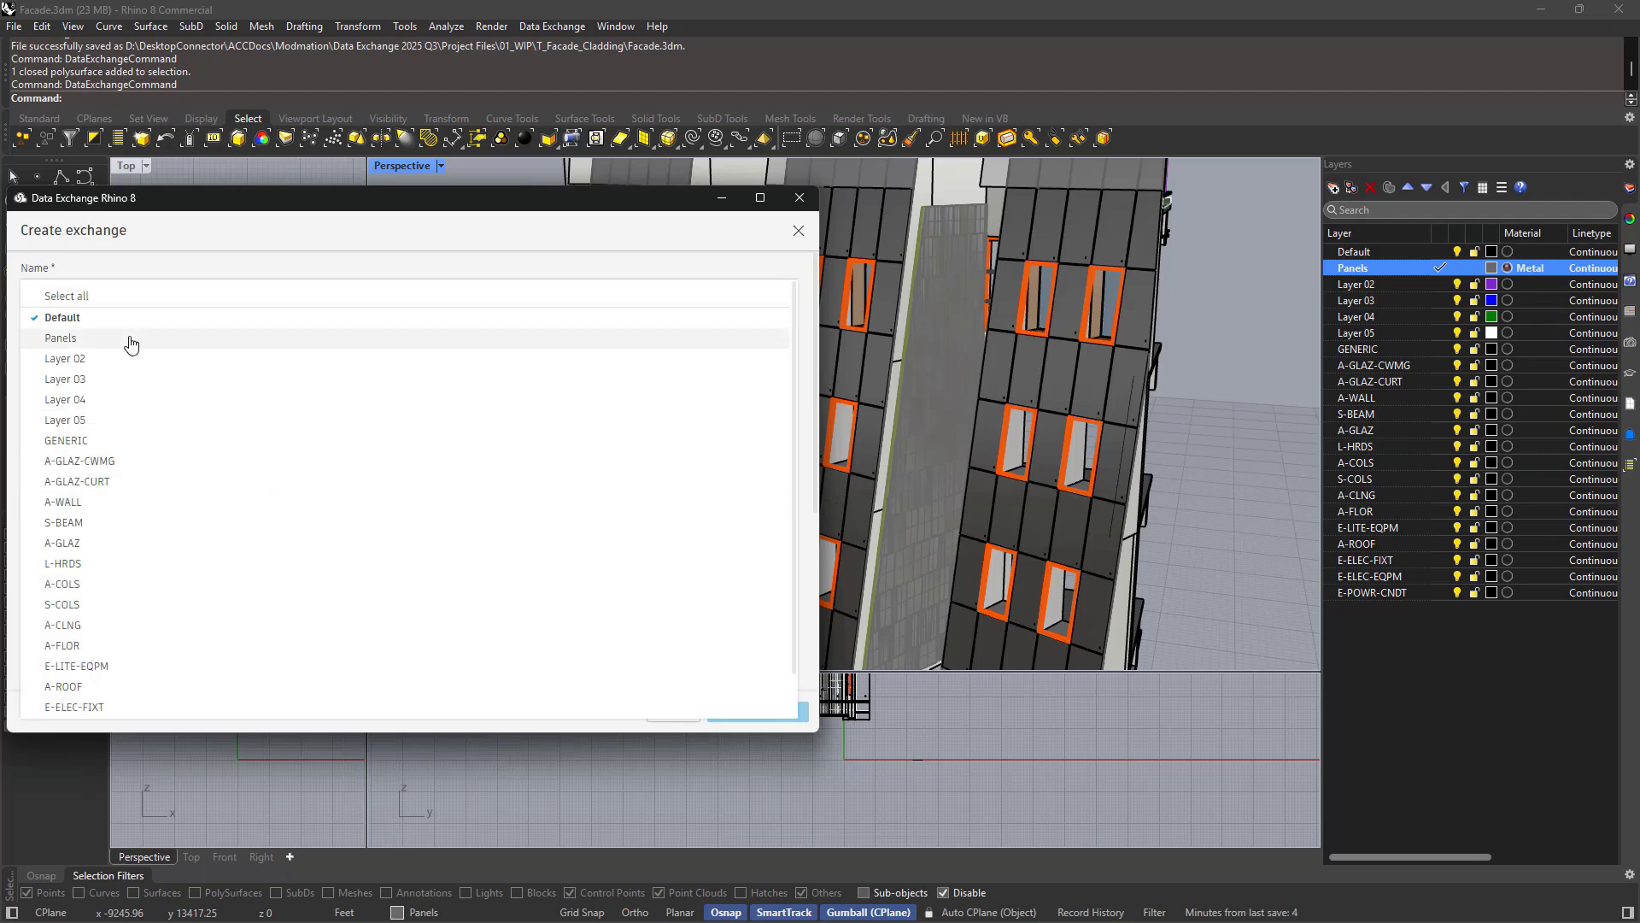
pyautogui.click(64, 318)
pyautogui.click(67, 319)
pyautogui.click(709, 242)
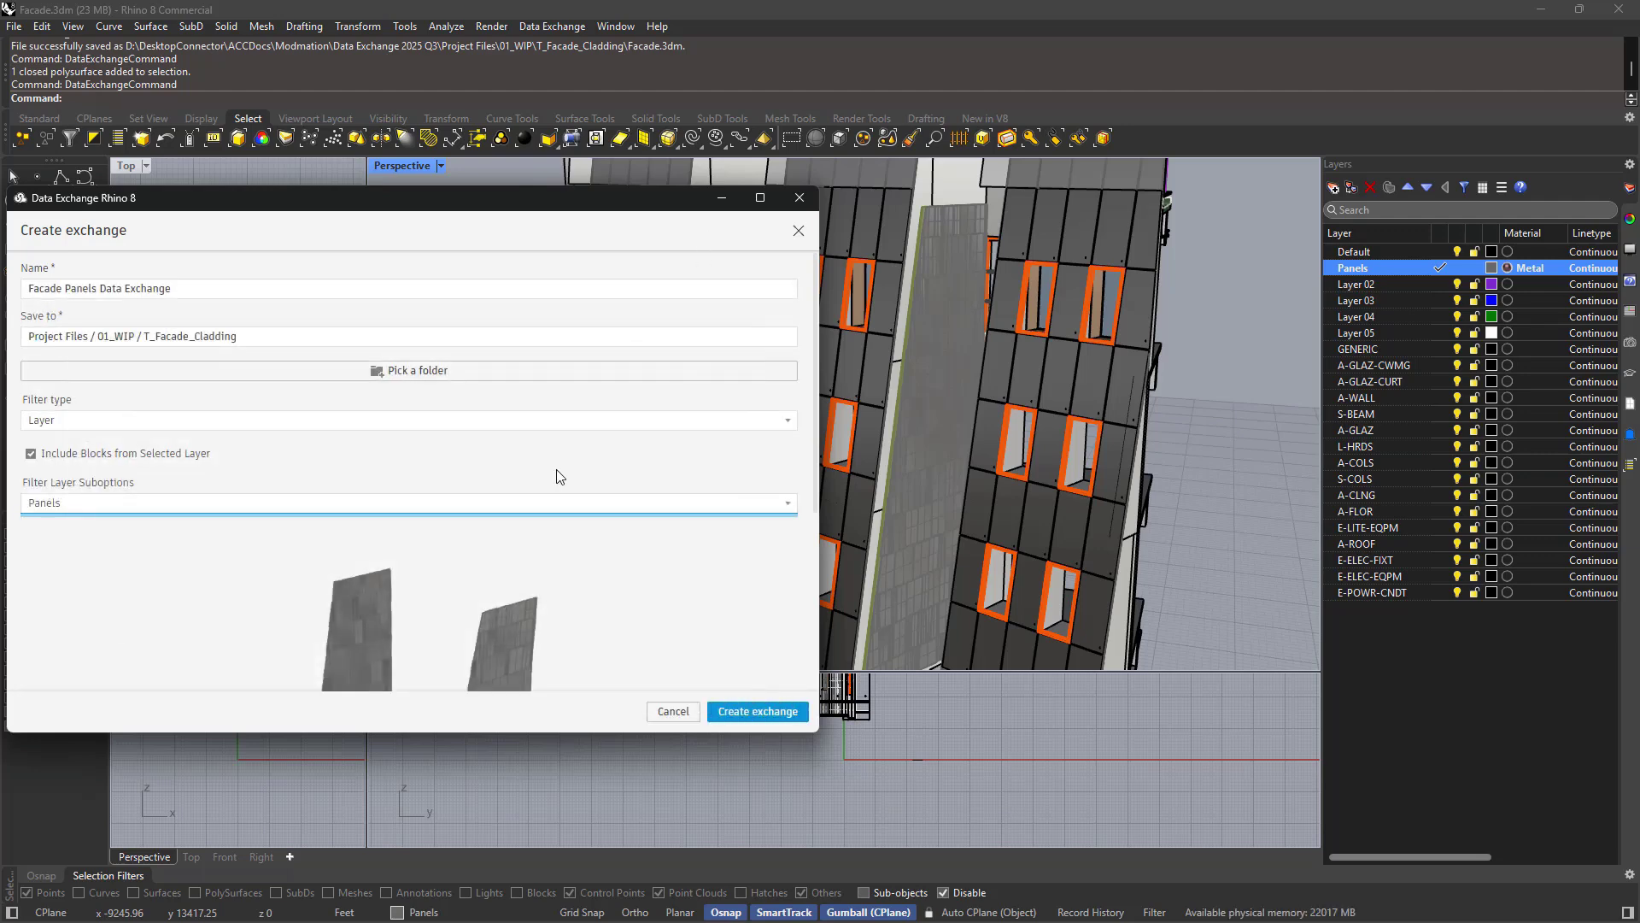
pyautogui.scroll(-5, 598, 563)
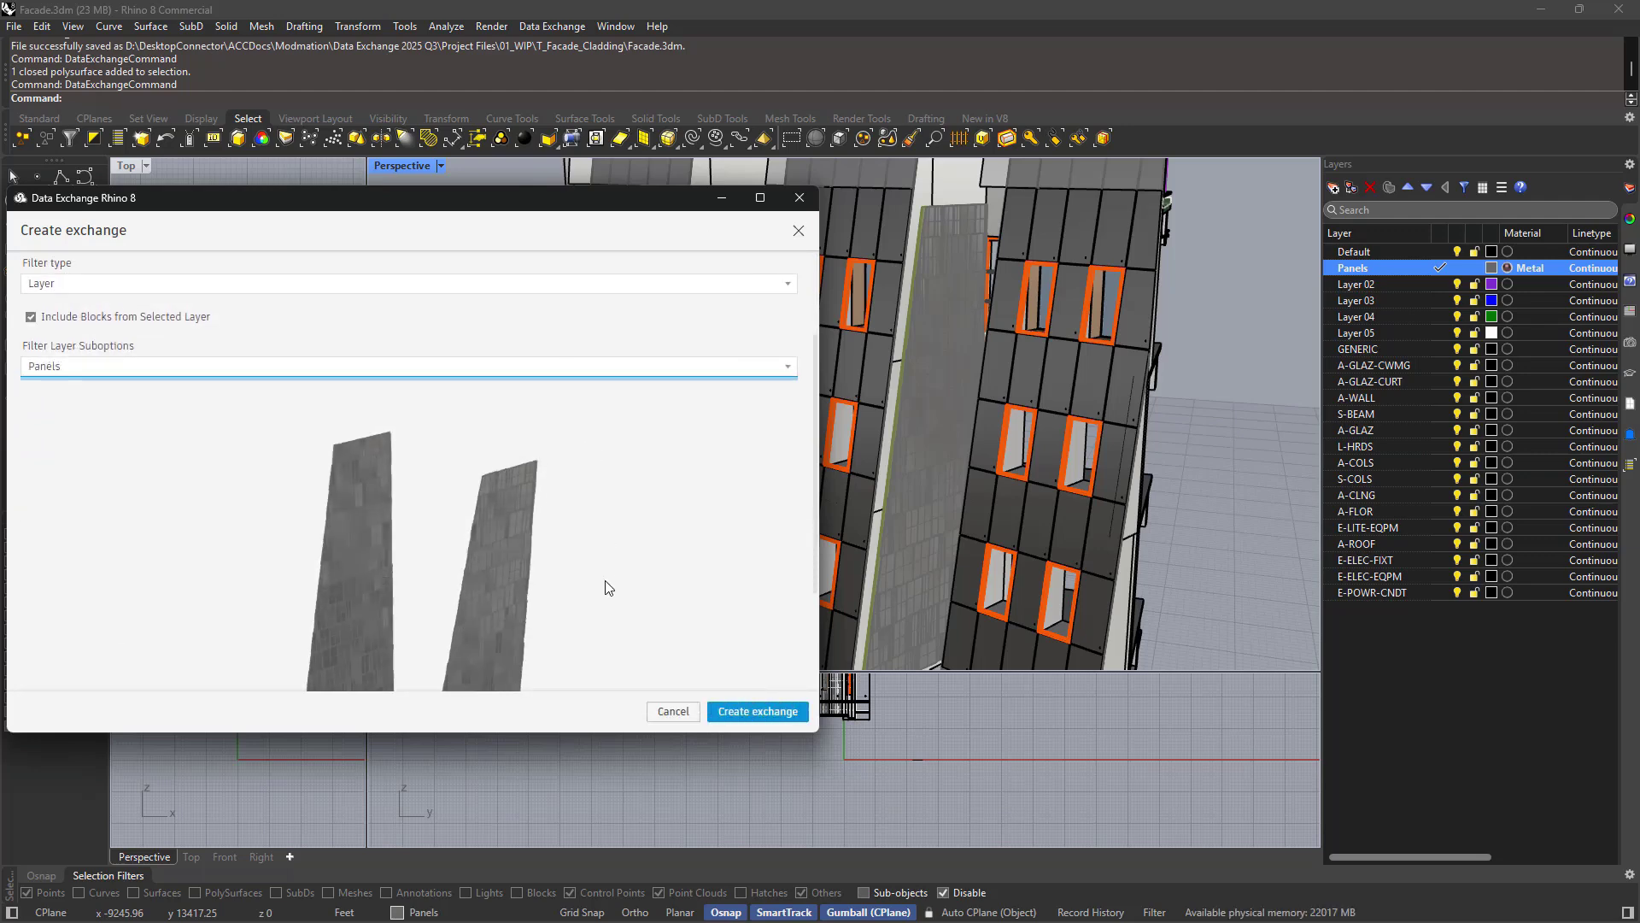
pyautogui.click(757, 711)
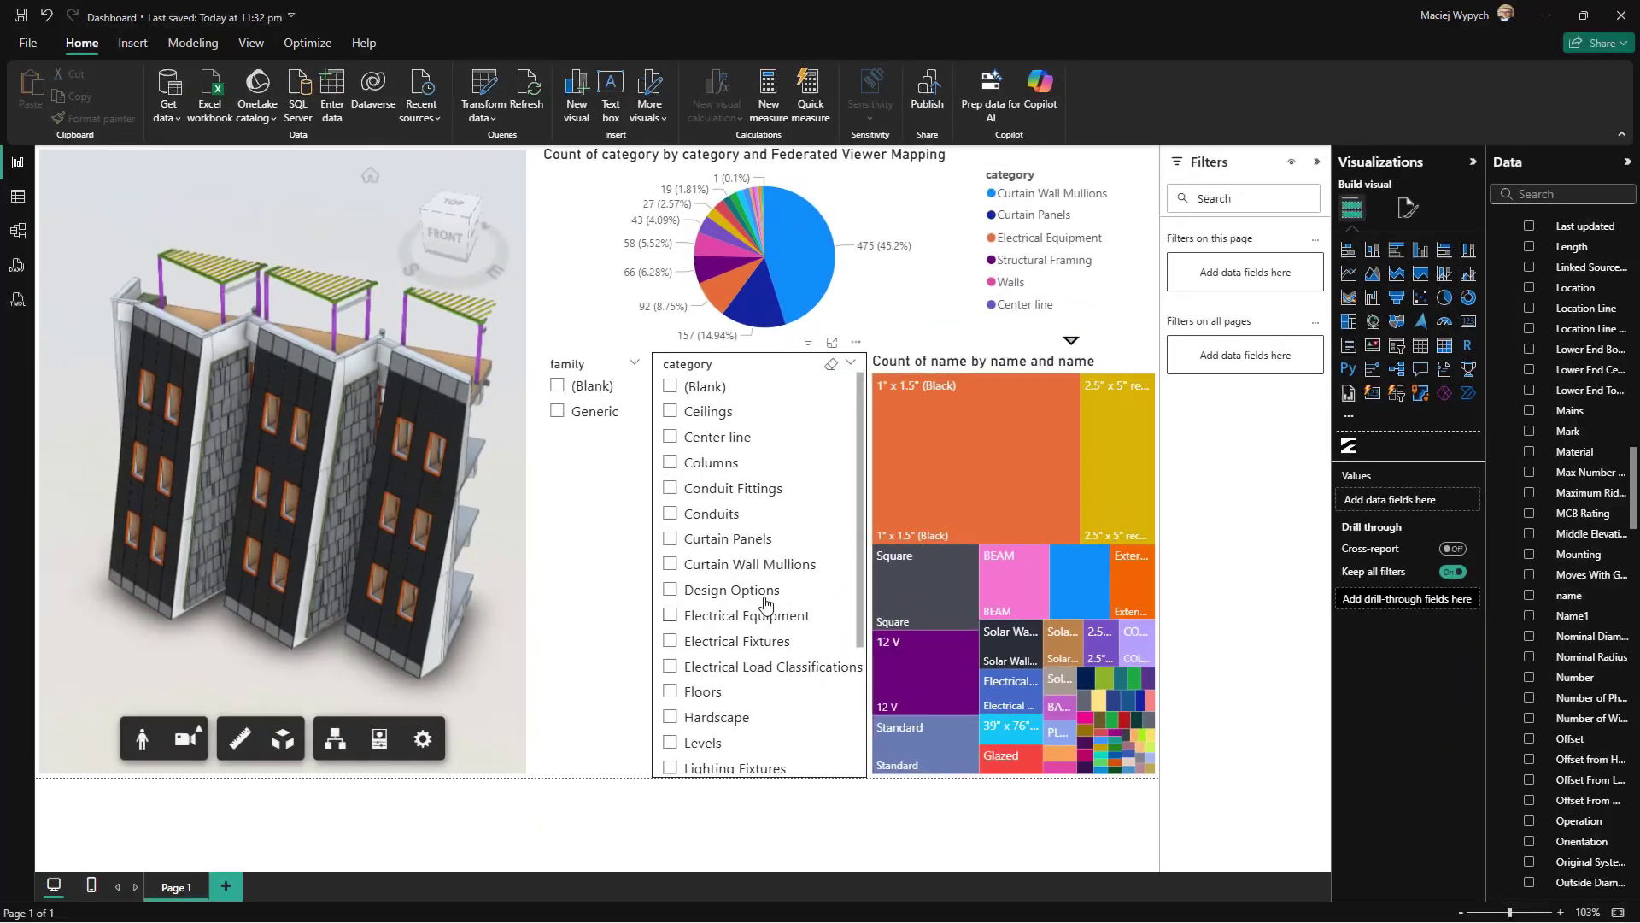
pyautogui.click(558, 411)
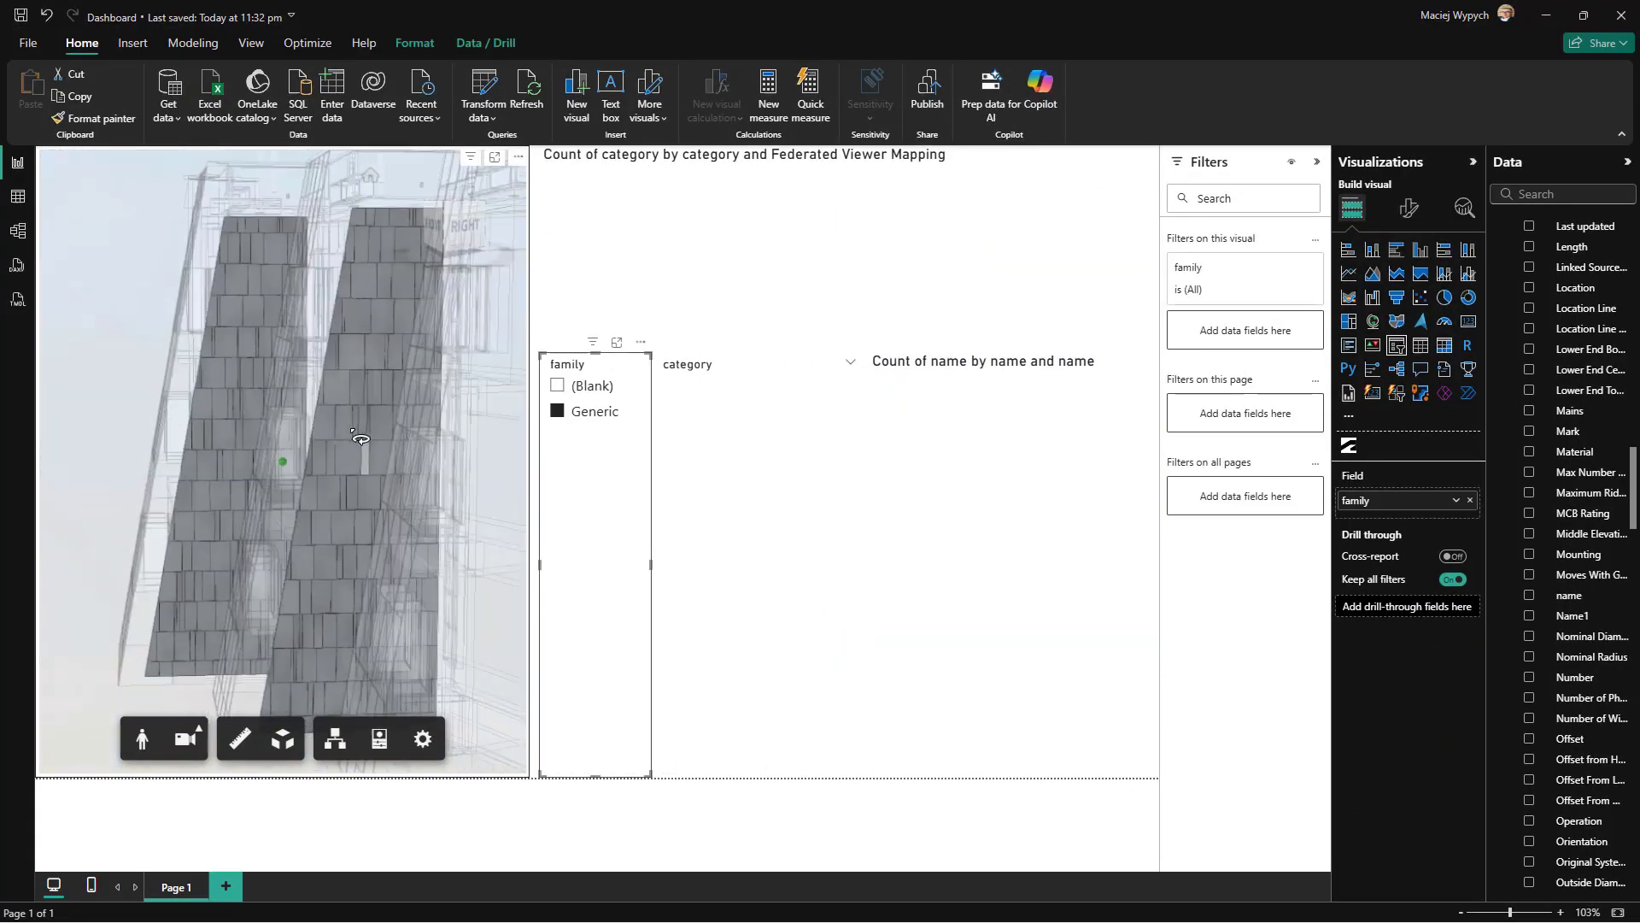
pyautogui.click(558, 411)
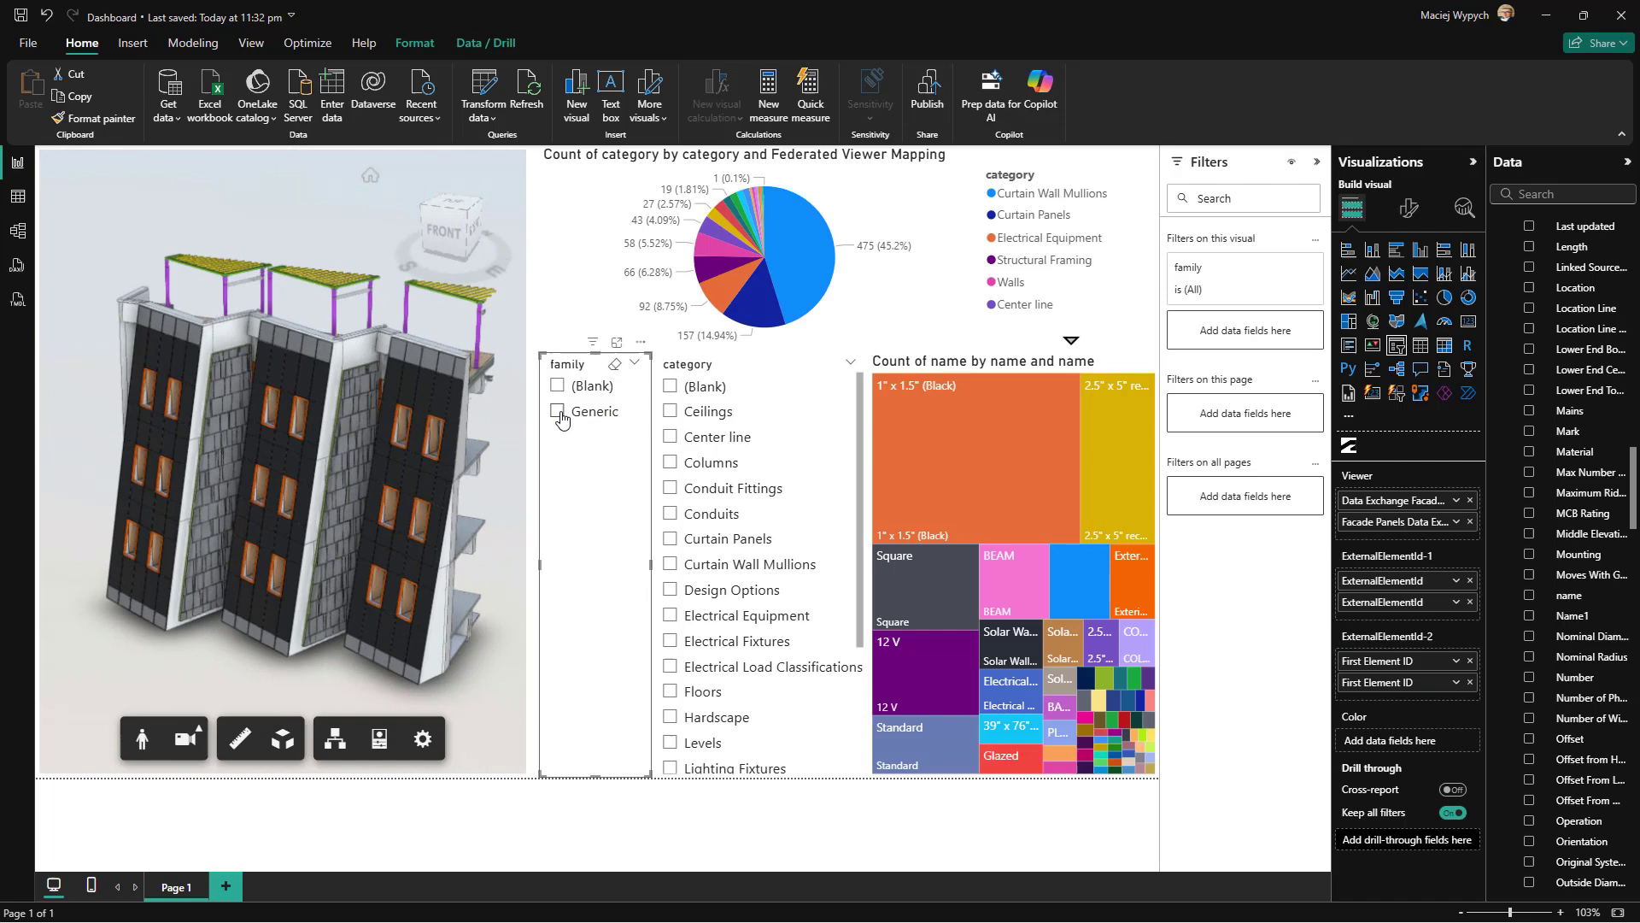
pyautogui.scroll(-3, 674, 543)
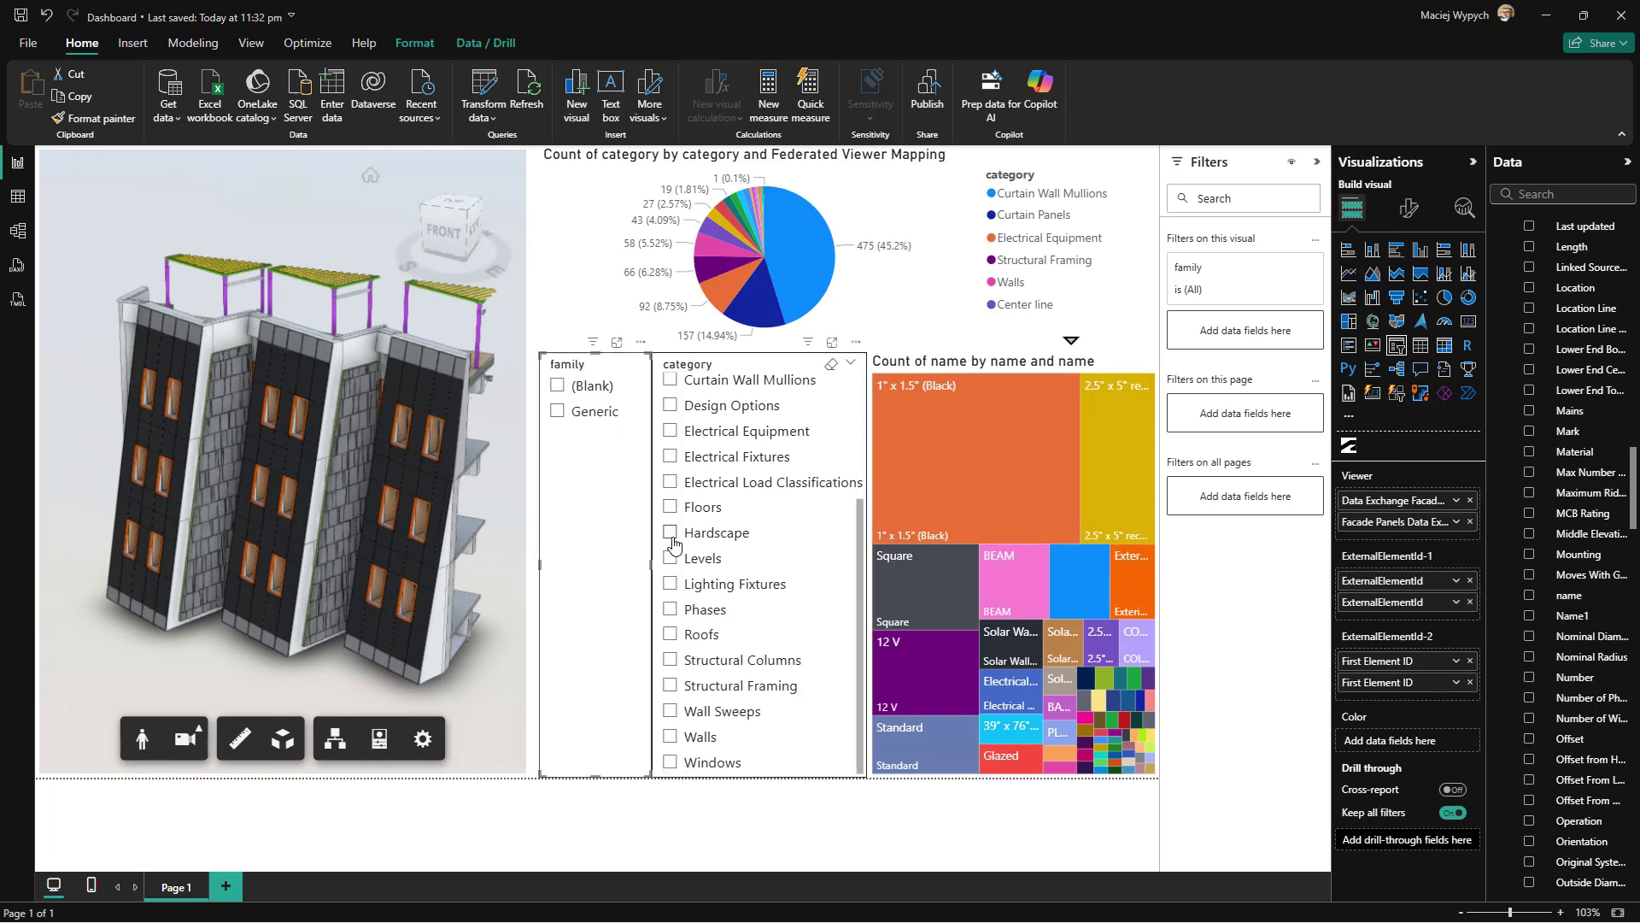
pyautogui.click(671, 737)
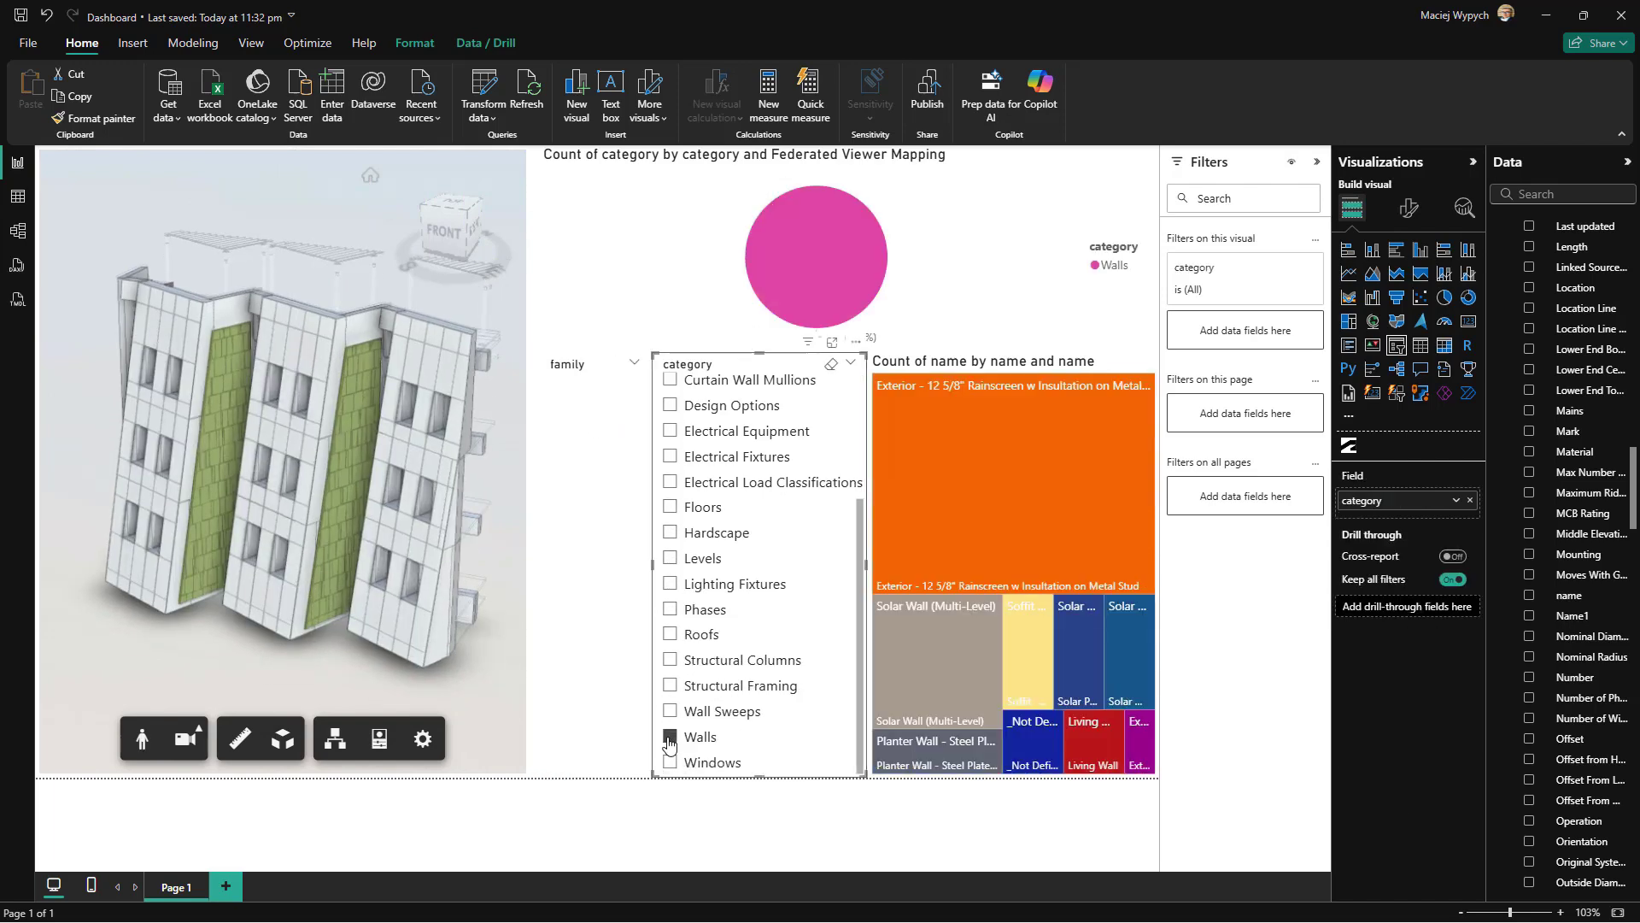
pyautogui.click(670, 737)
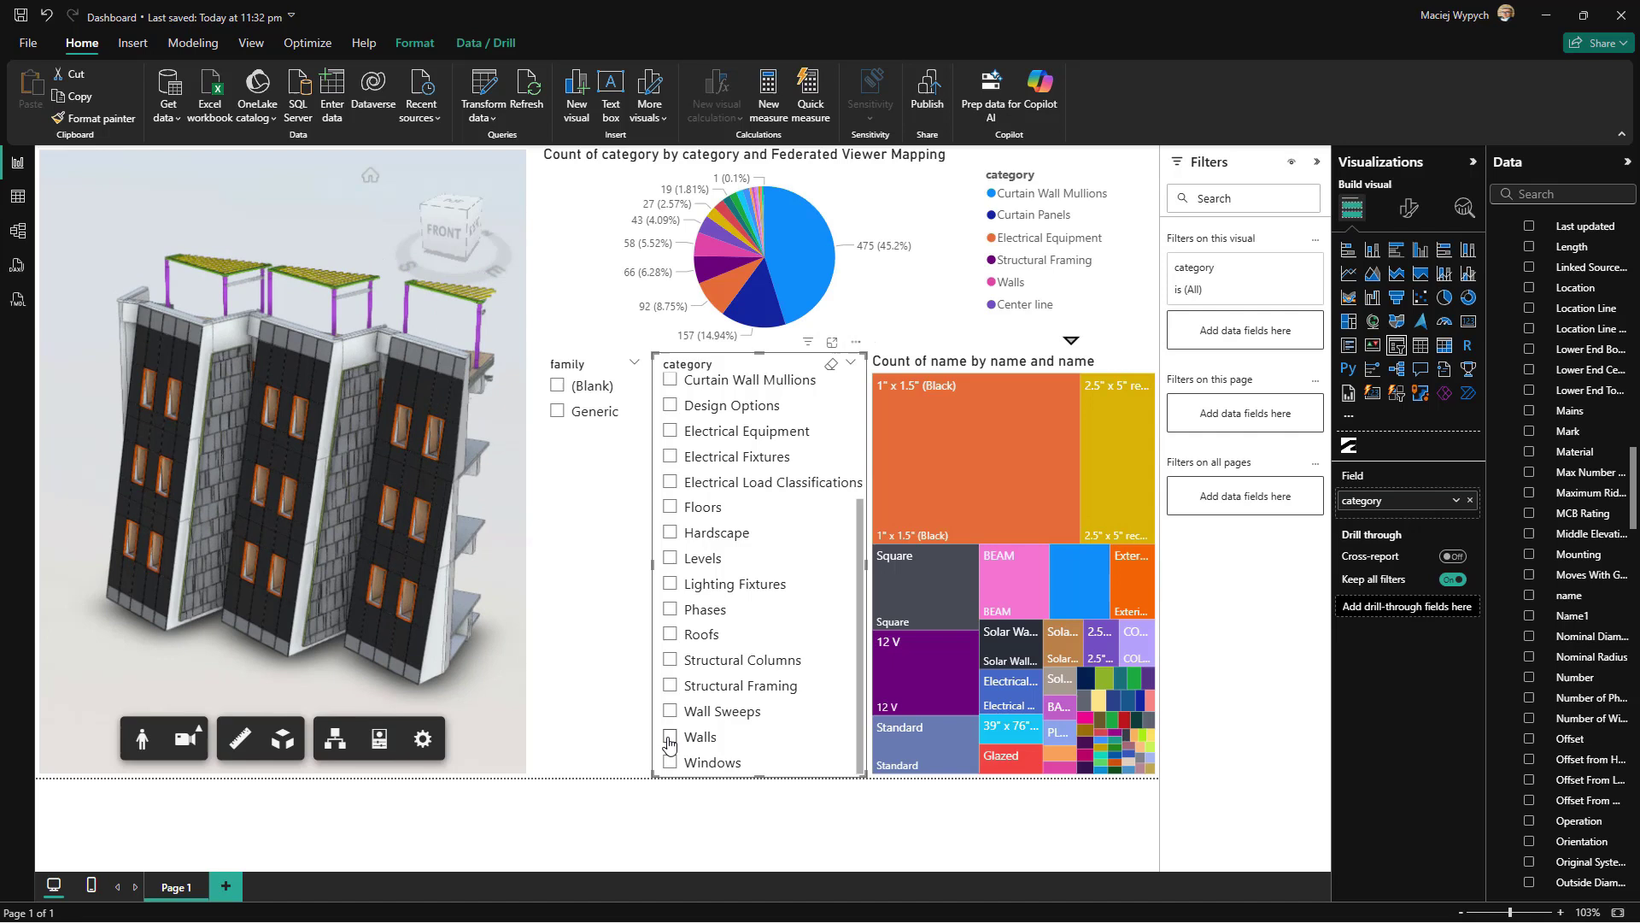
# Hide the first model's TopLevelAssembly in the model tree, keeping the 366-node facade panels visible.
pyautogui.click(337, 739)
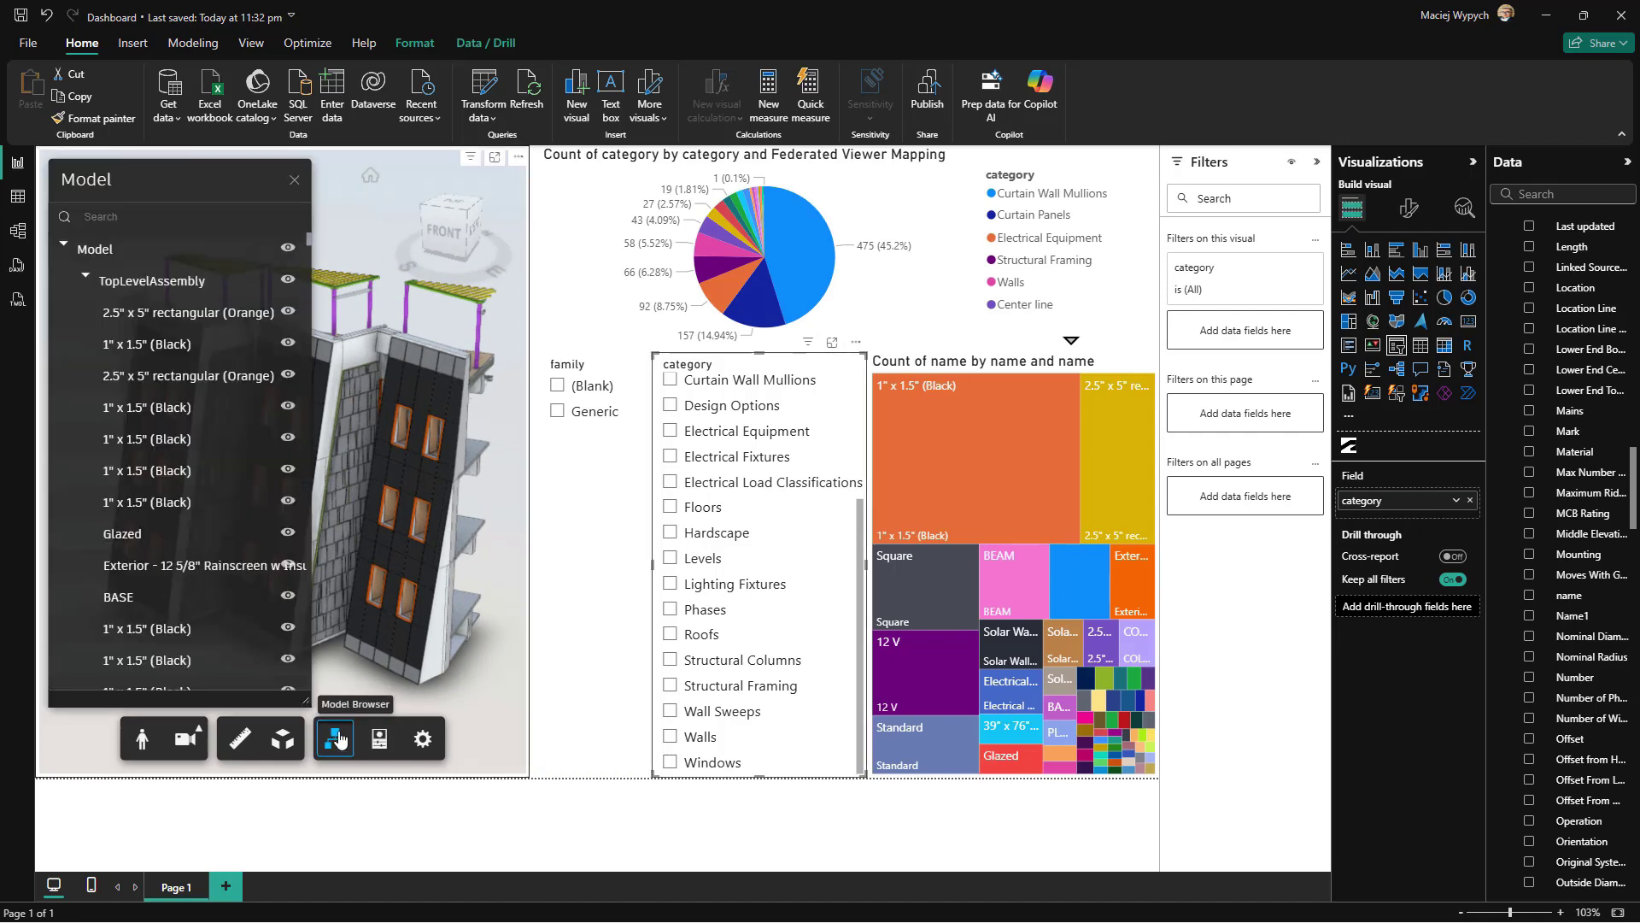
pyautogui.click(85, 281)
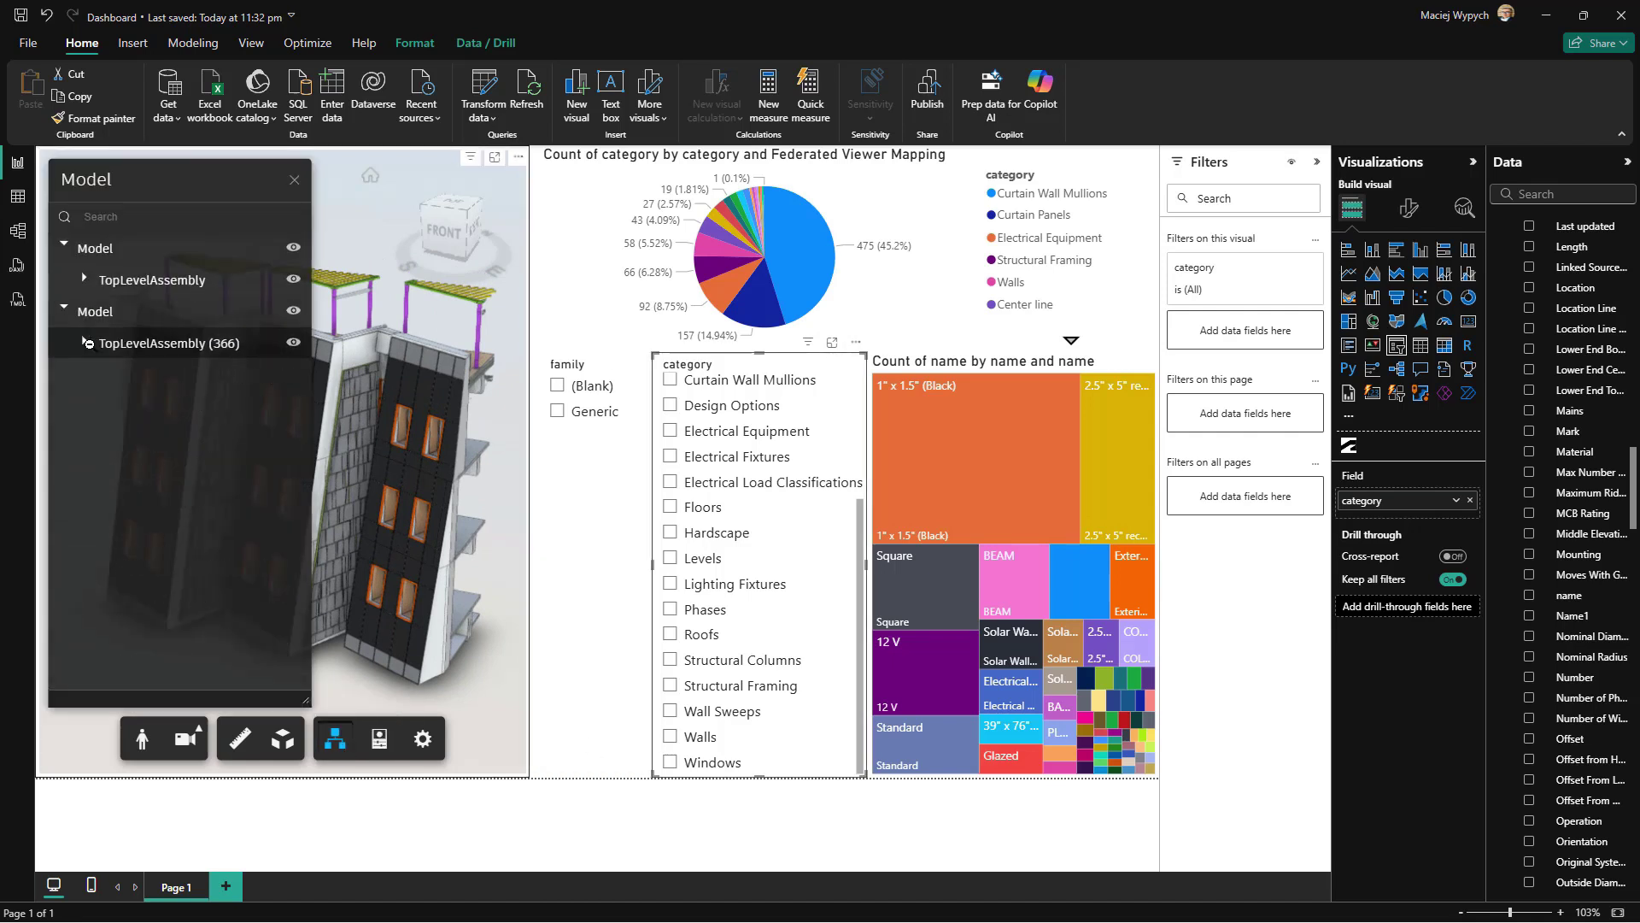
pyautogui.click(287, 343)
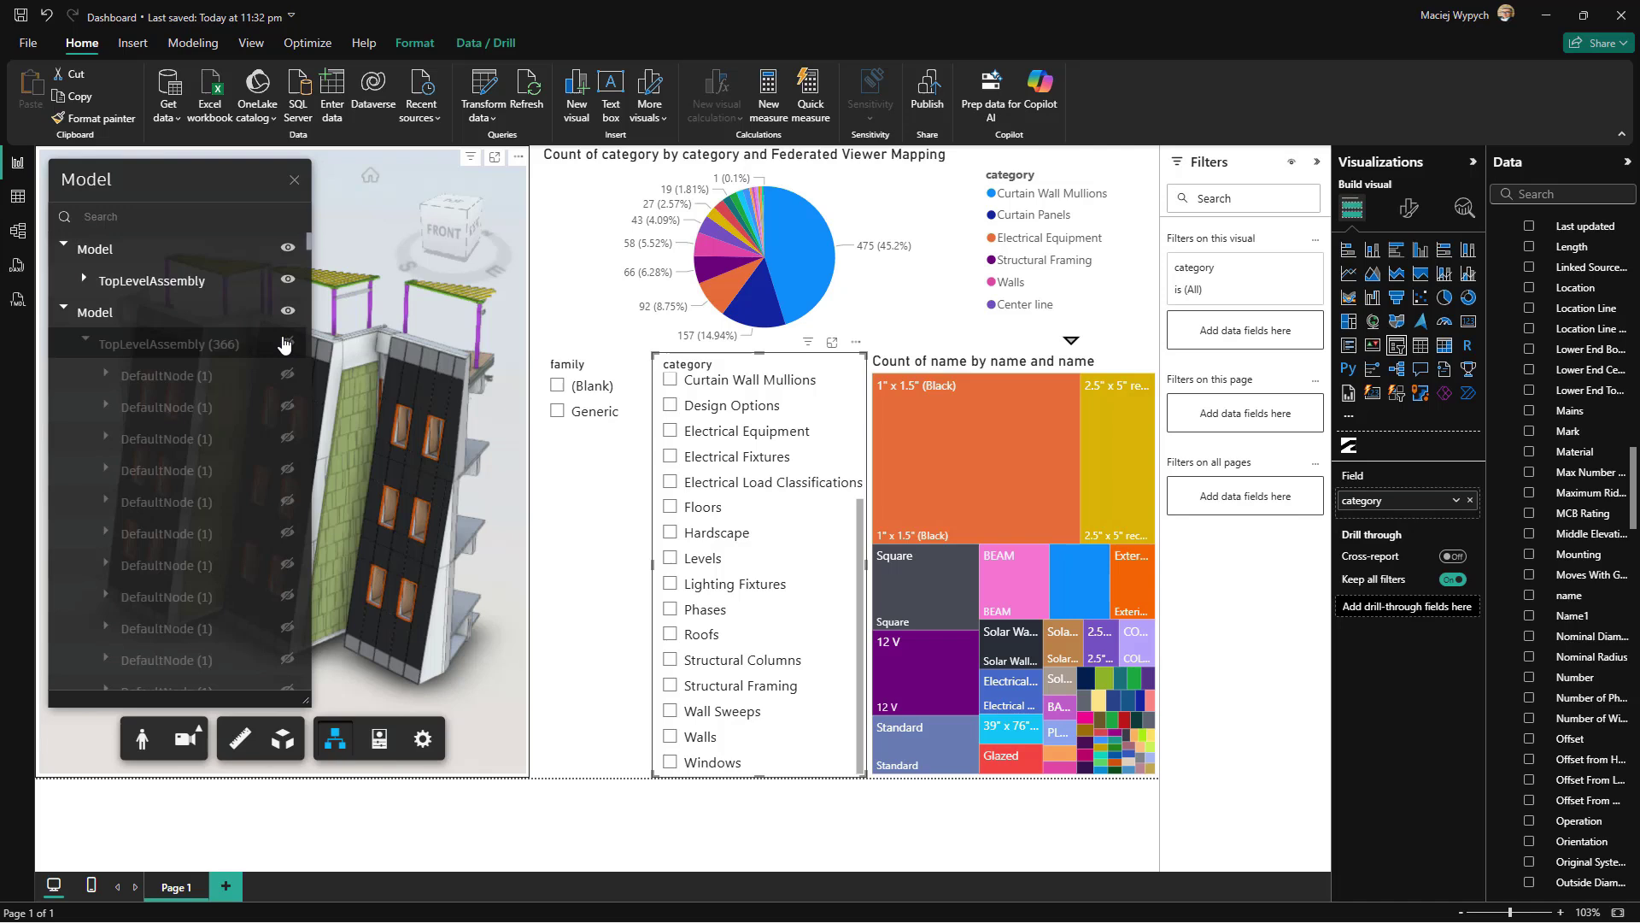
pyautogui.click(287, 247)
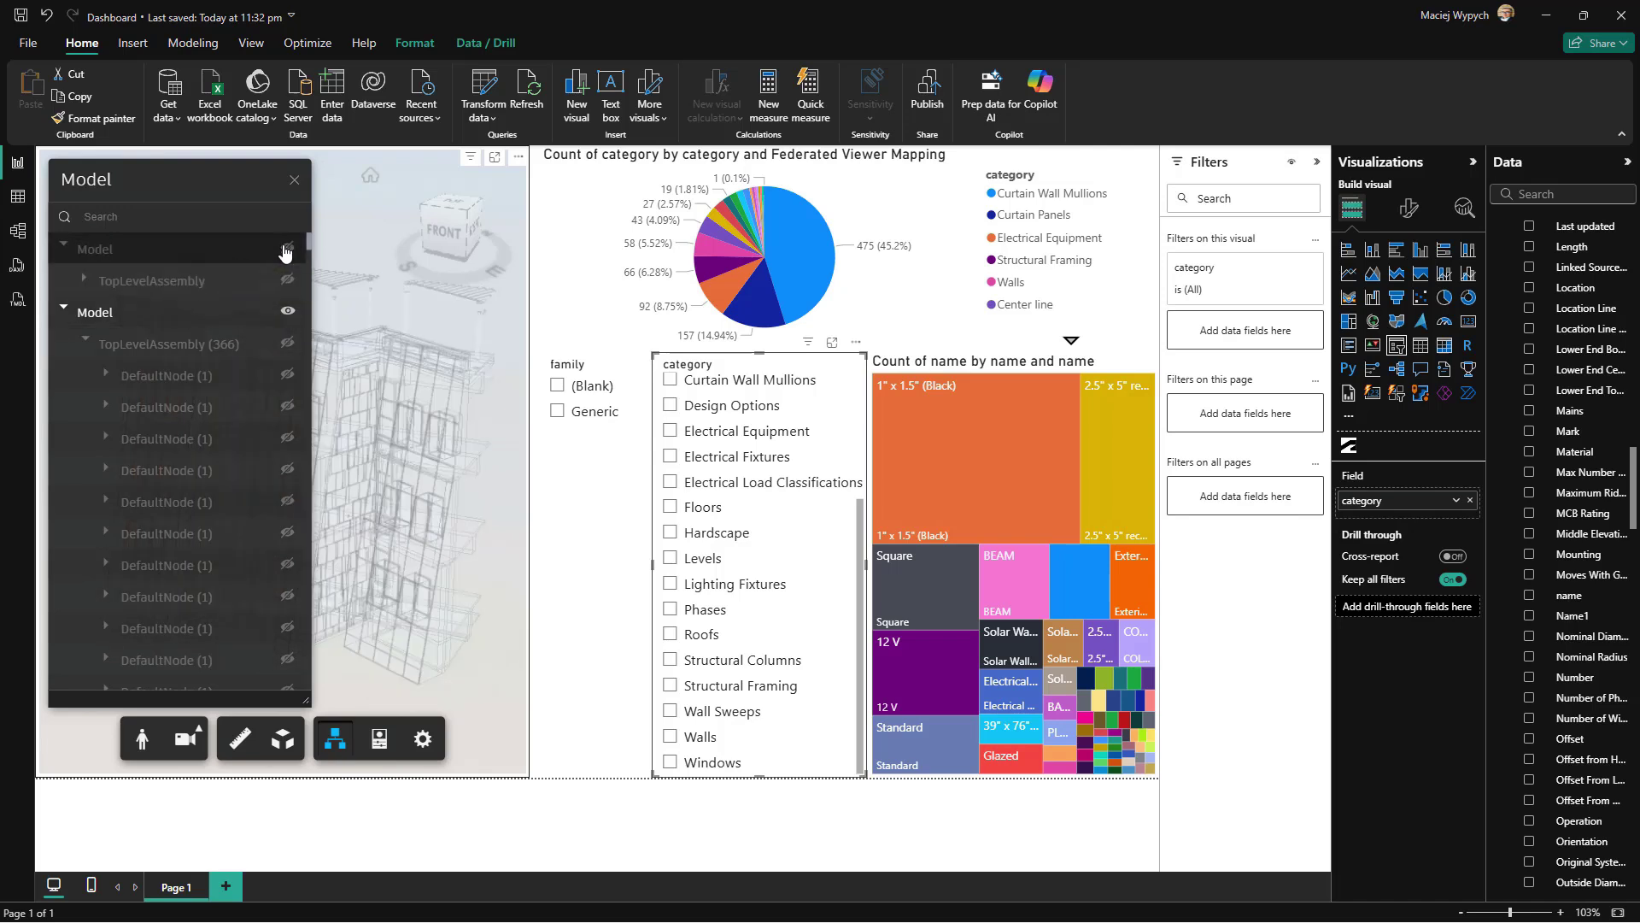
pyautogui.click(287, 248)
pyautogui.click(289, 282)
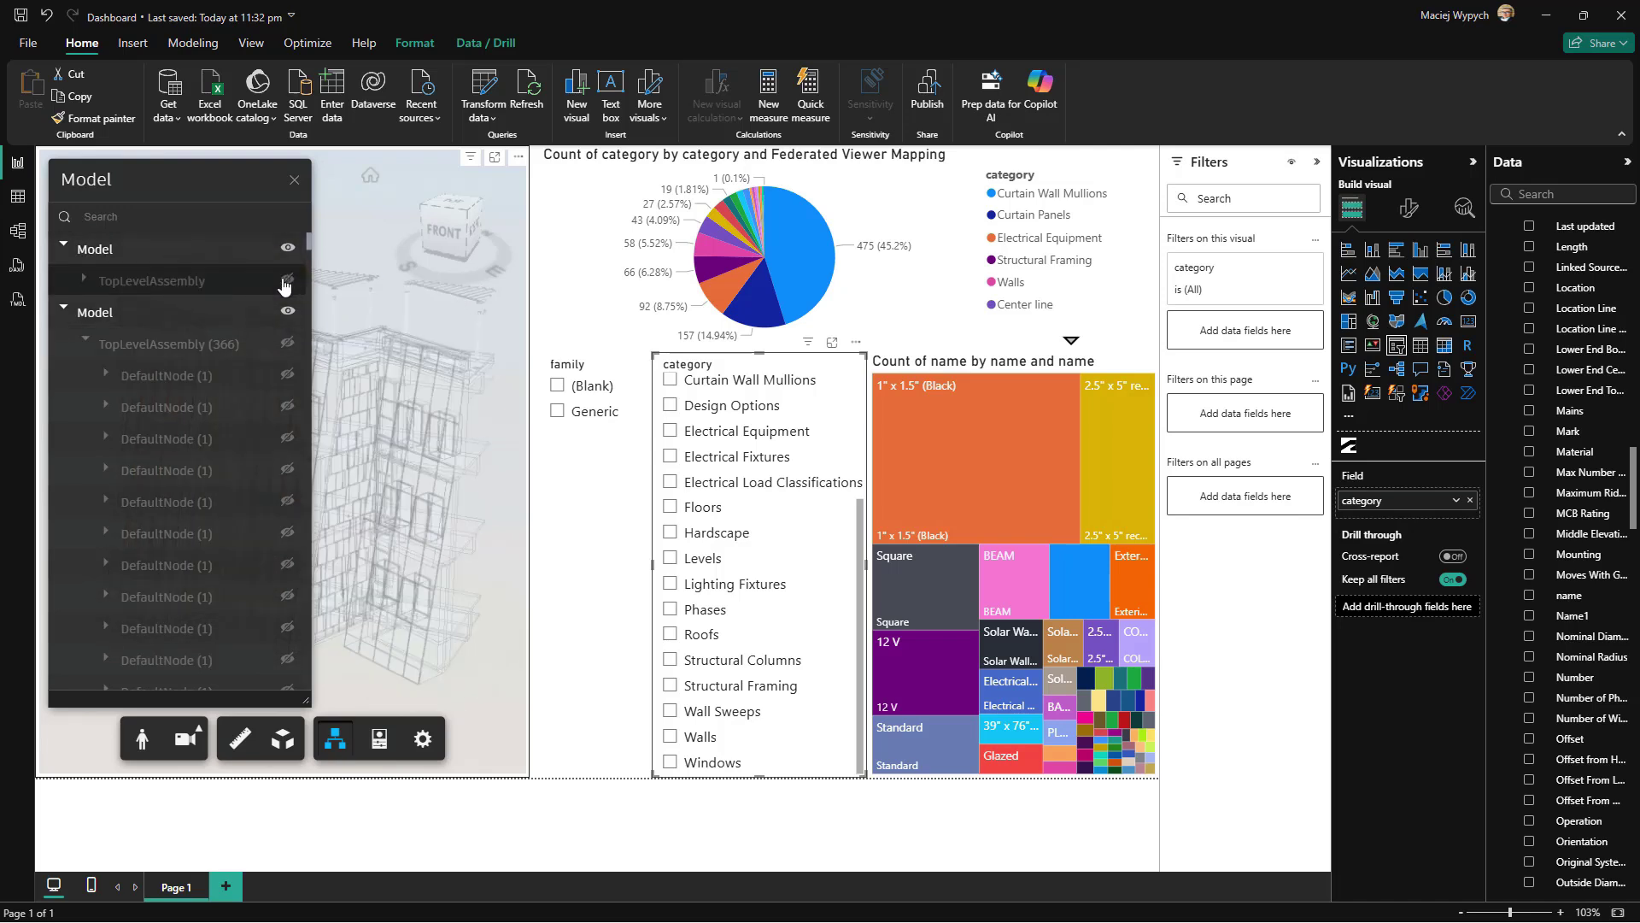
pyautogui.click(287, 344)
pyautogui.moveTo(194, 172); pyautogui.dragTo(420, 242)
pyautogui.click(520, 248)
pyautogui.scroll(3, 363, 481)
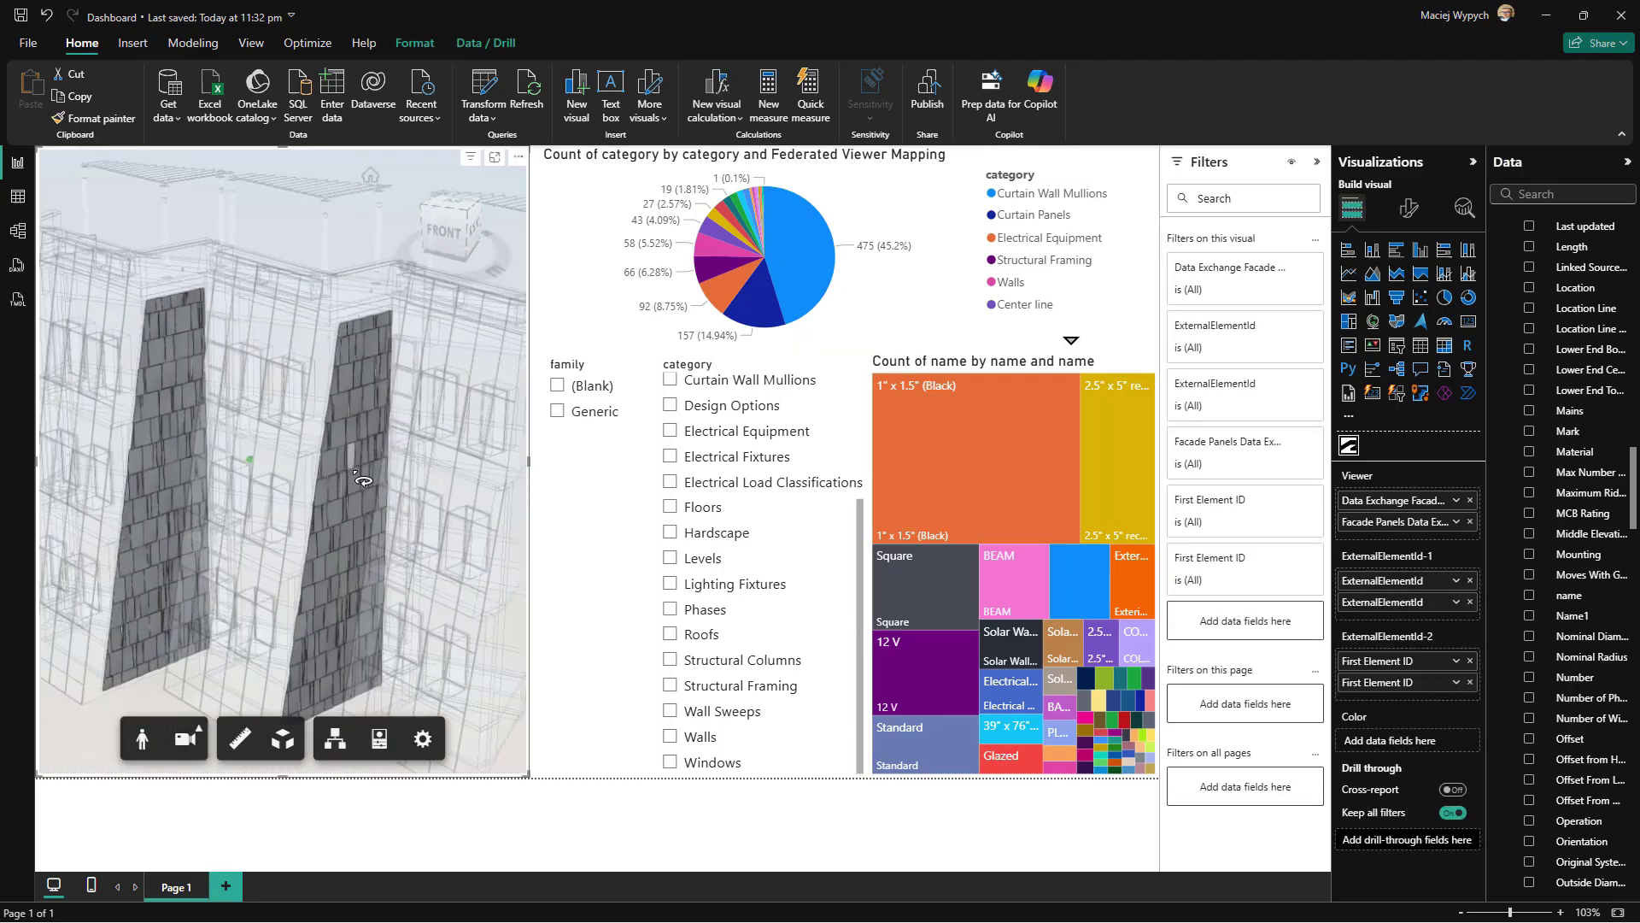